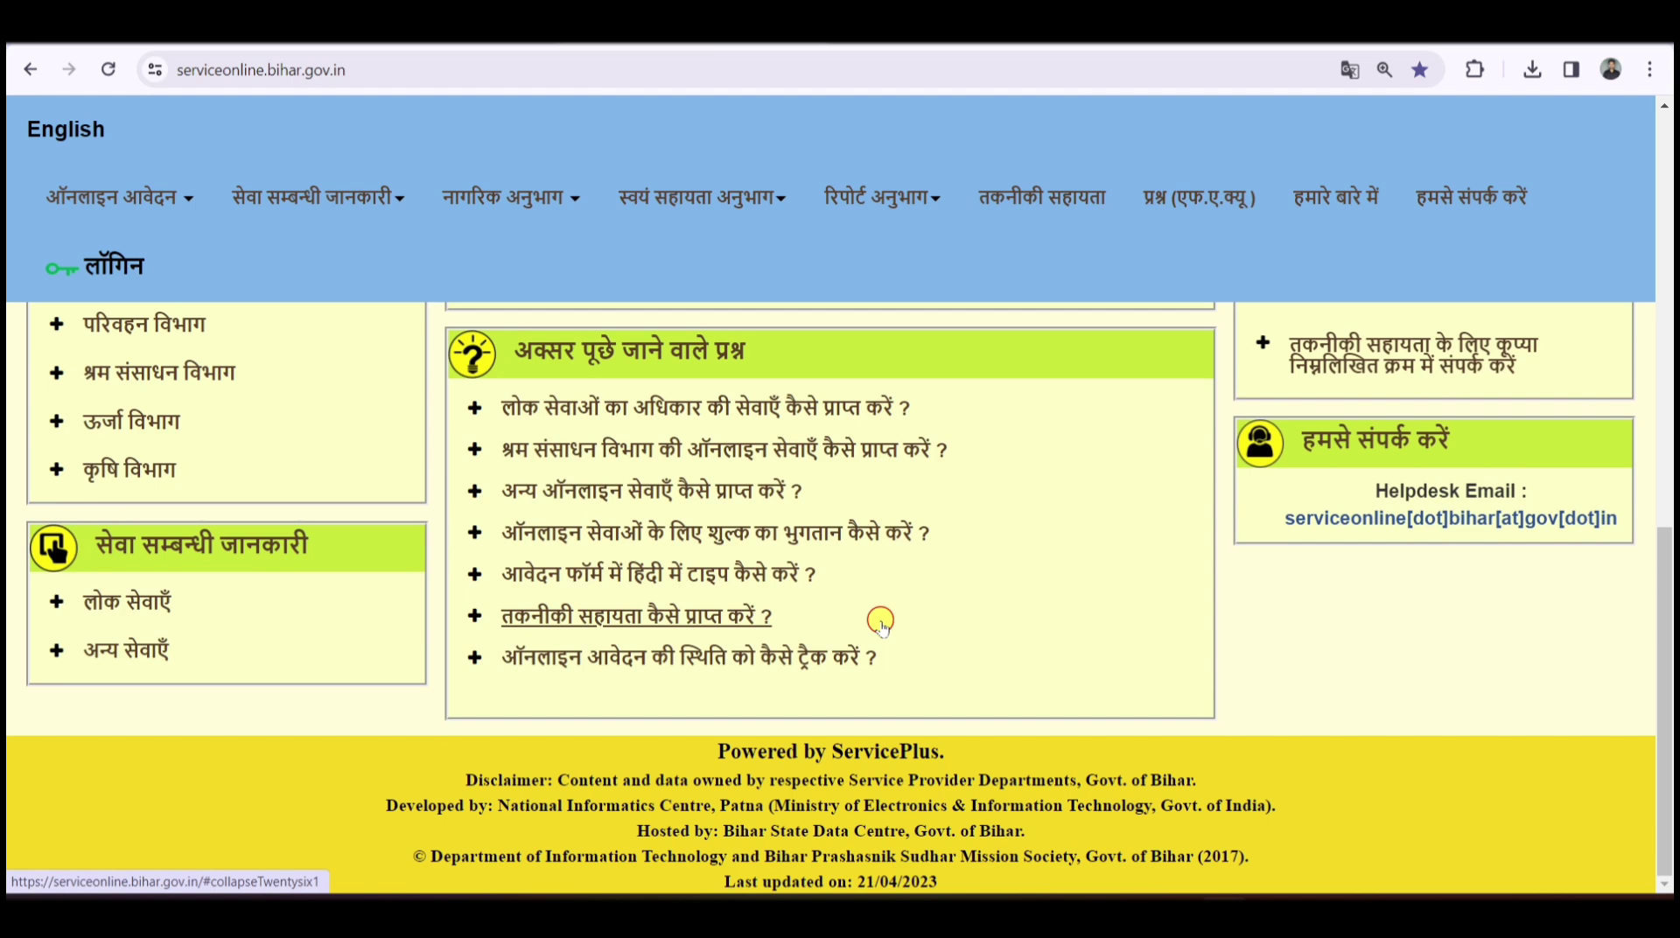
- Toggle the home page between English and Hindi several times, leaving it in Hindi
scroll(881, 622, "up", 10)
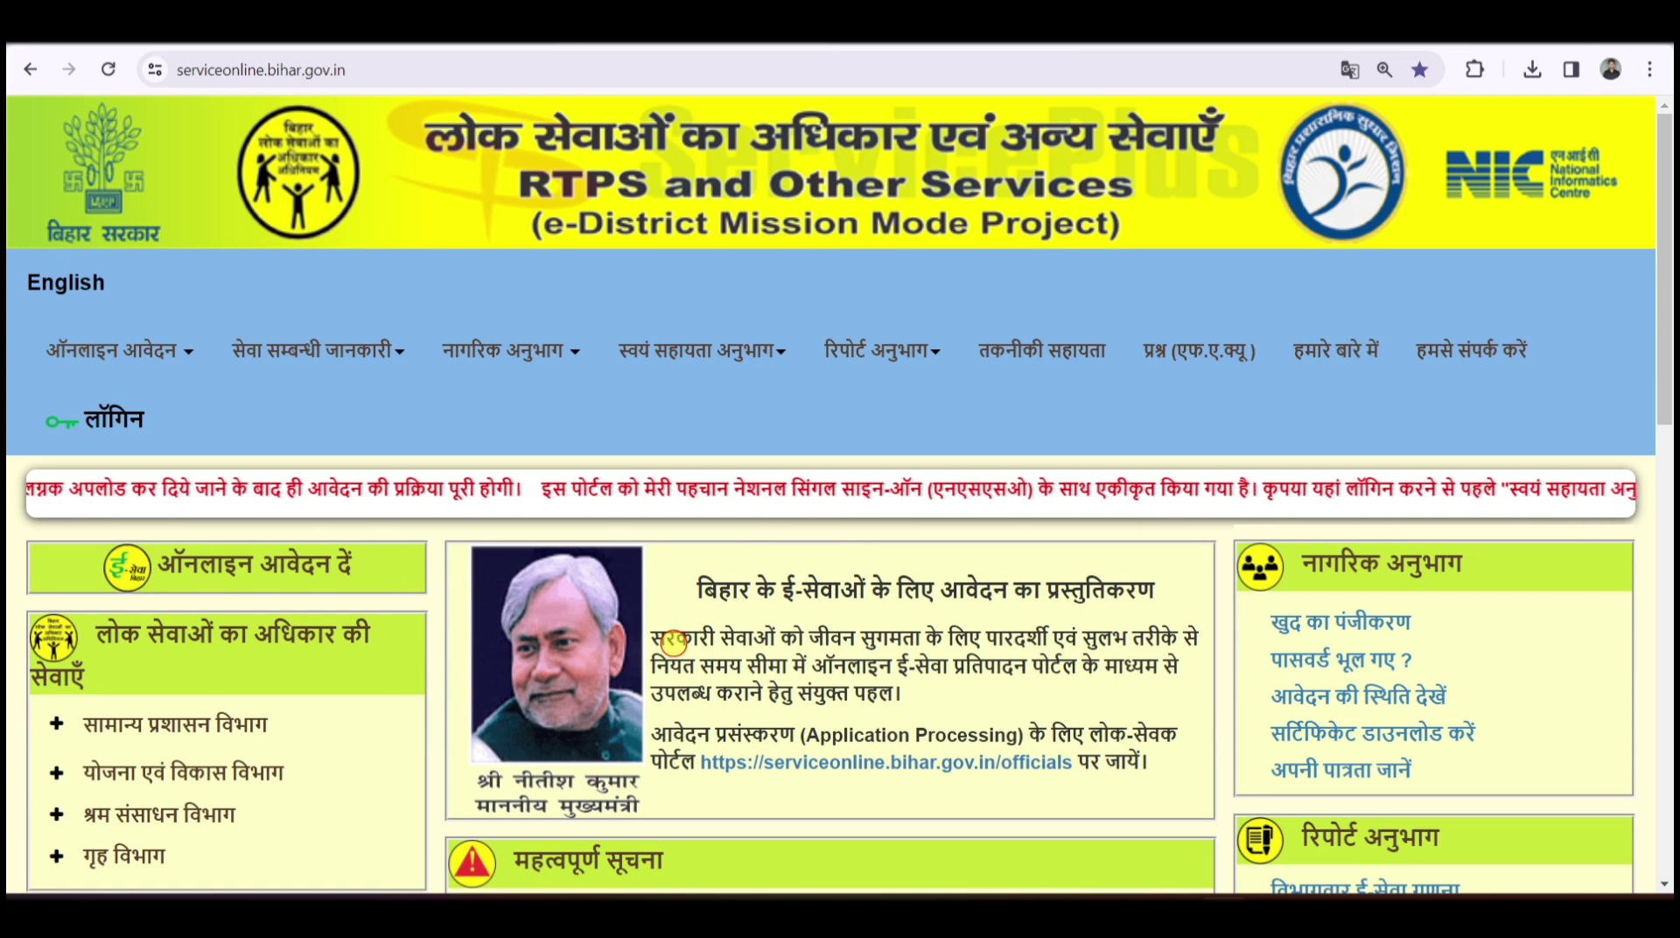
scroll(672, 643, "down", 6)
scroll(673, 643, "down", 2)
scroll(673, 643, "up", 8)
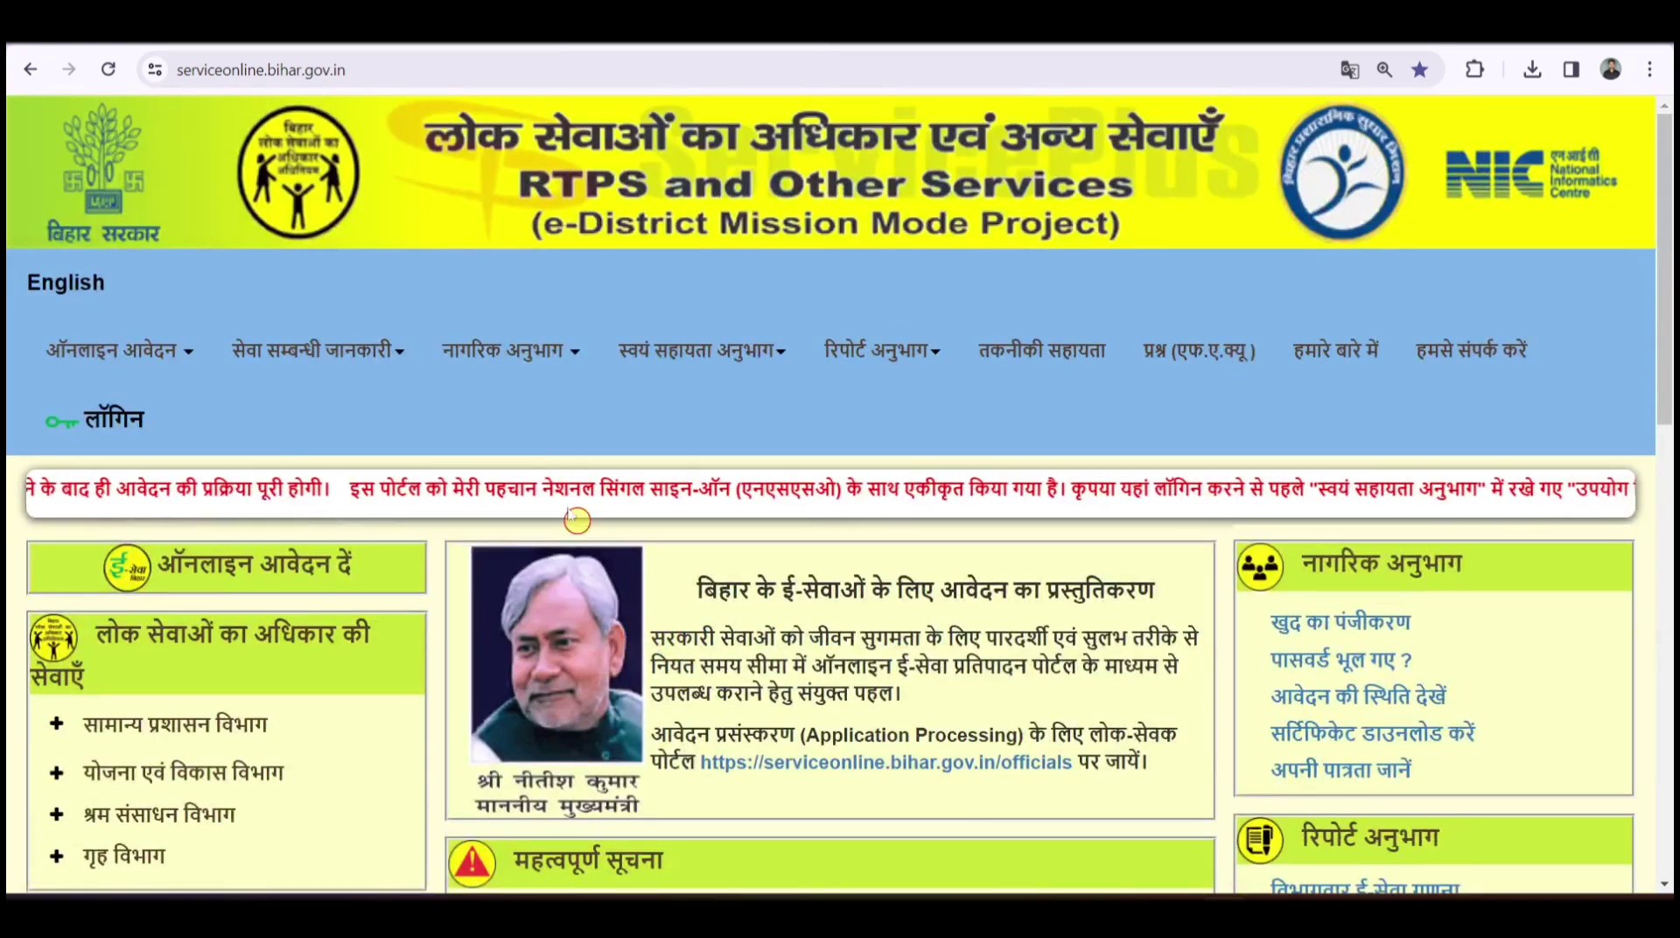
left_click(115, 285)
left_click(49, 281)
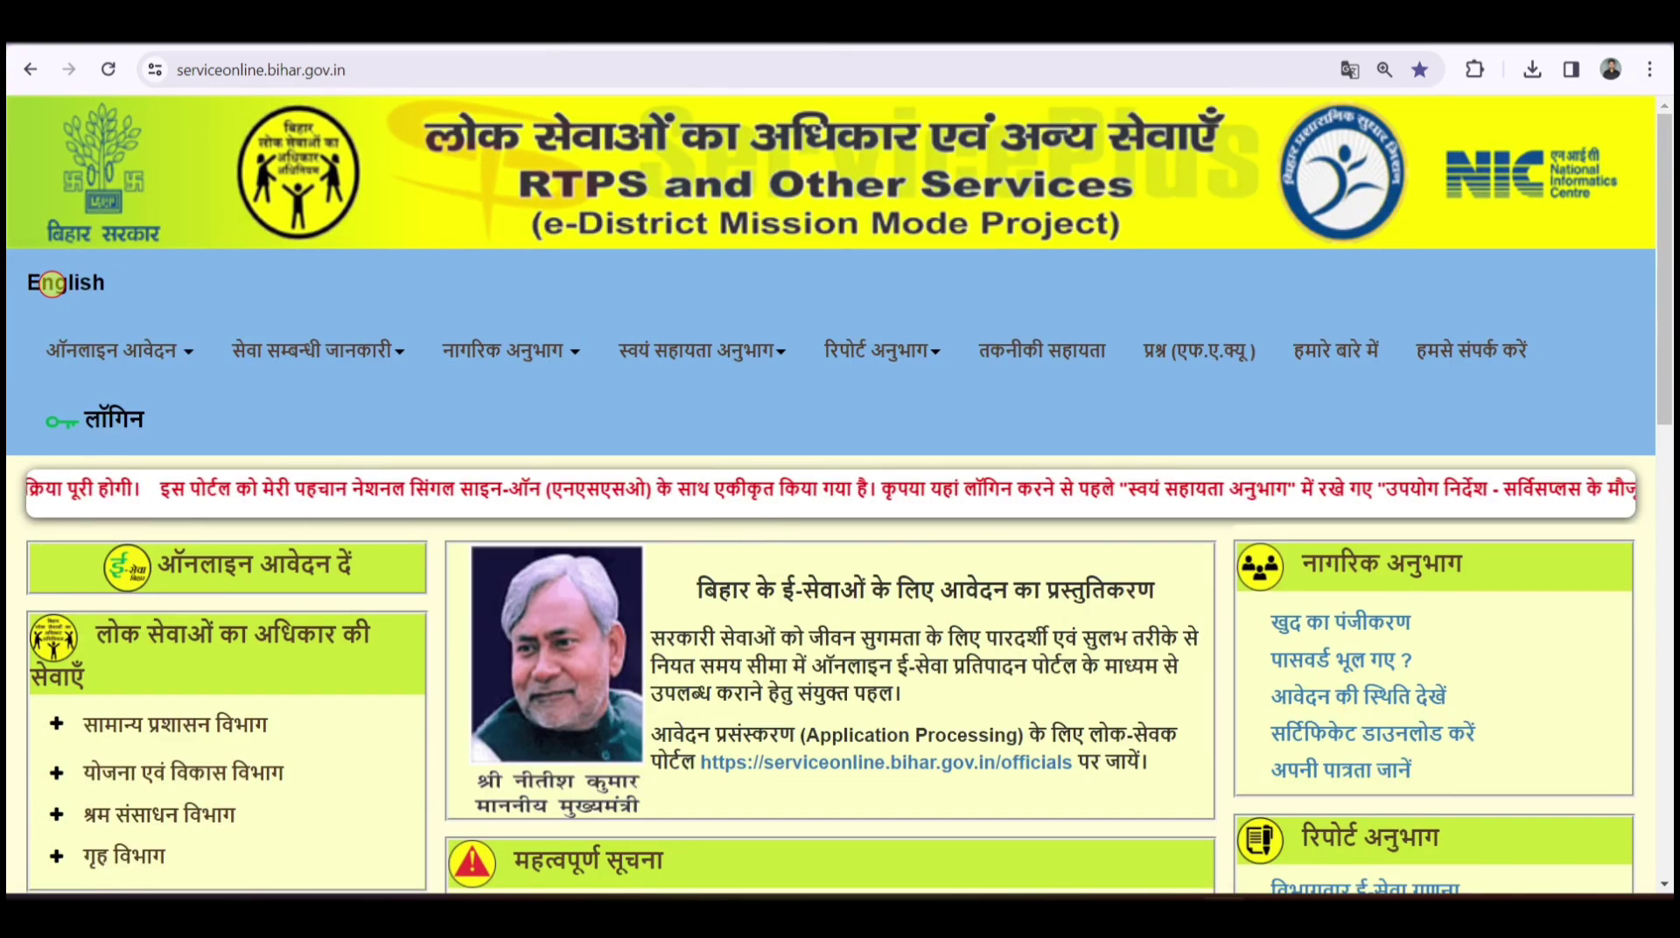
left_click(50, 283)
left_click(53, 283)
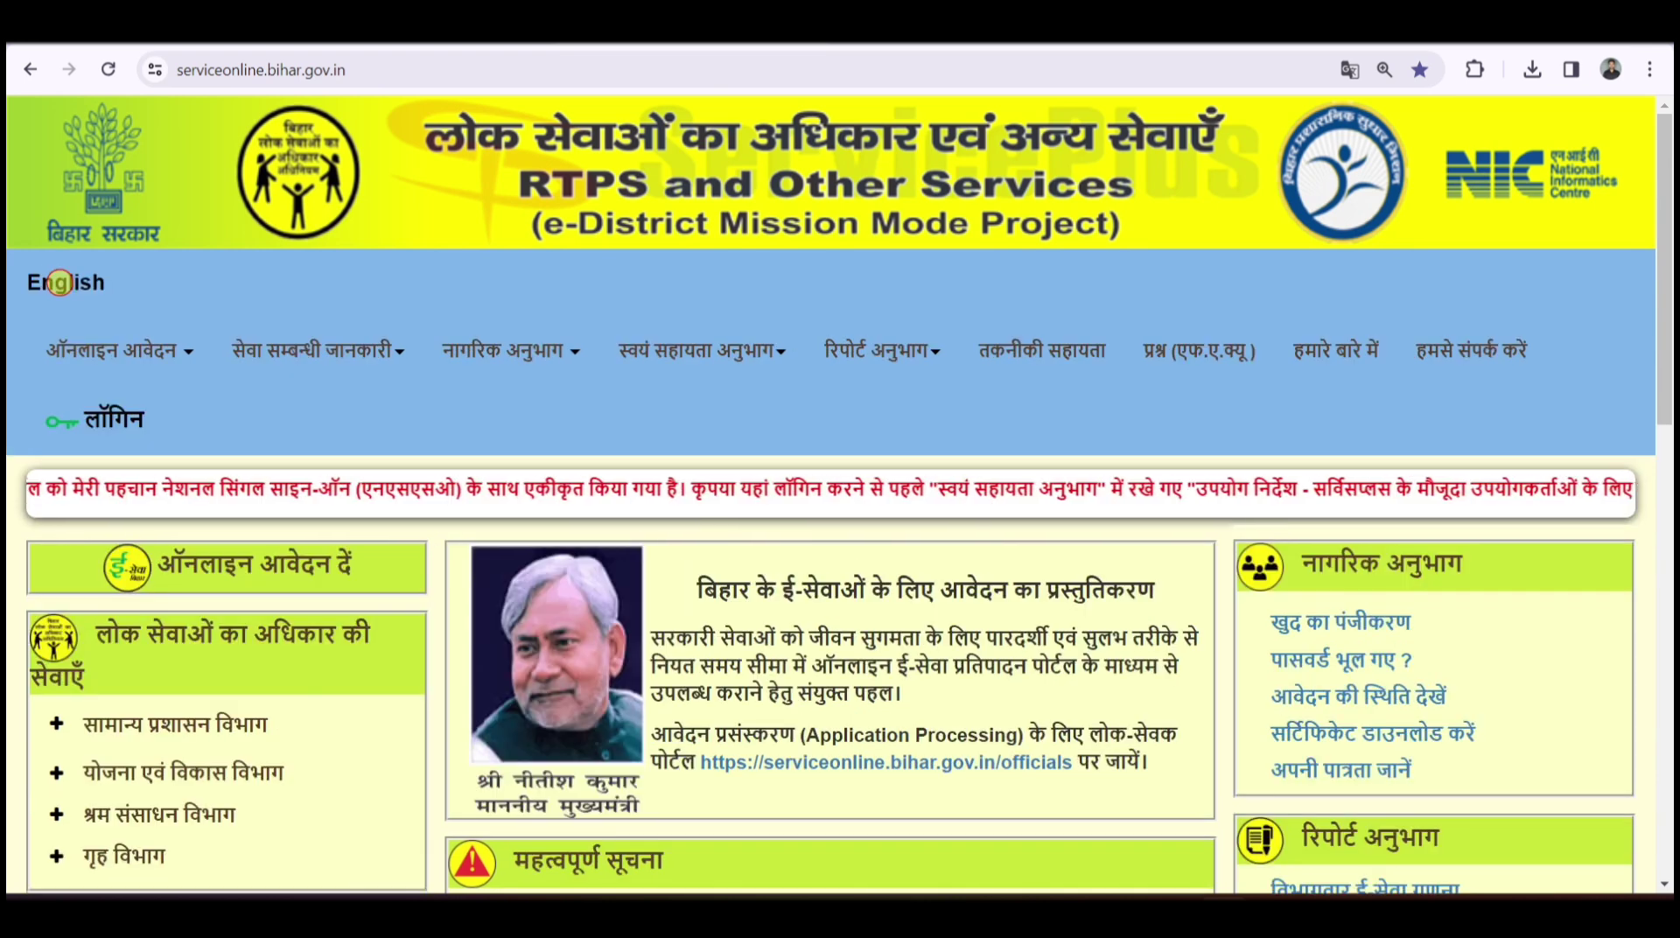
left_click(54, 281)
left_click(58, 282)
left_click(58, 282)
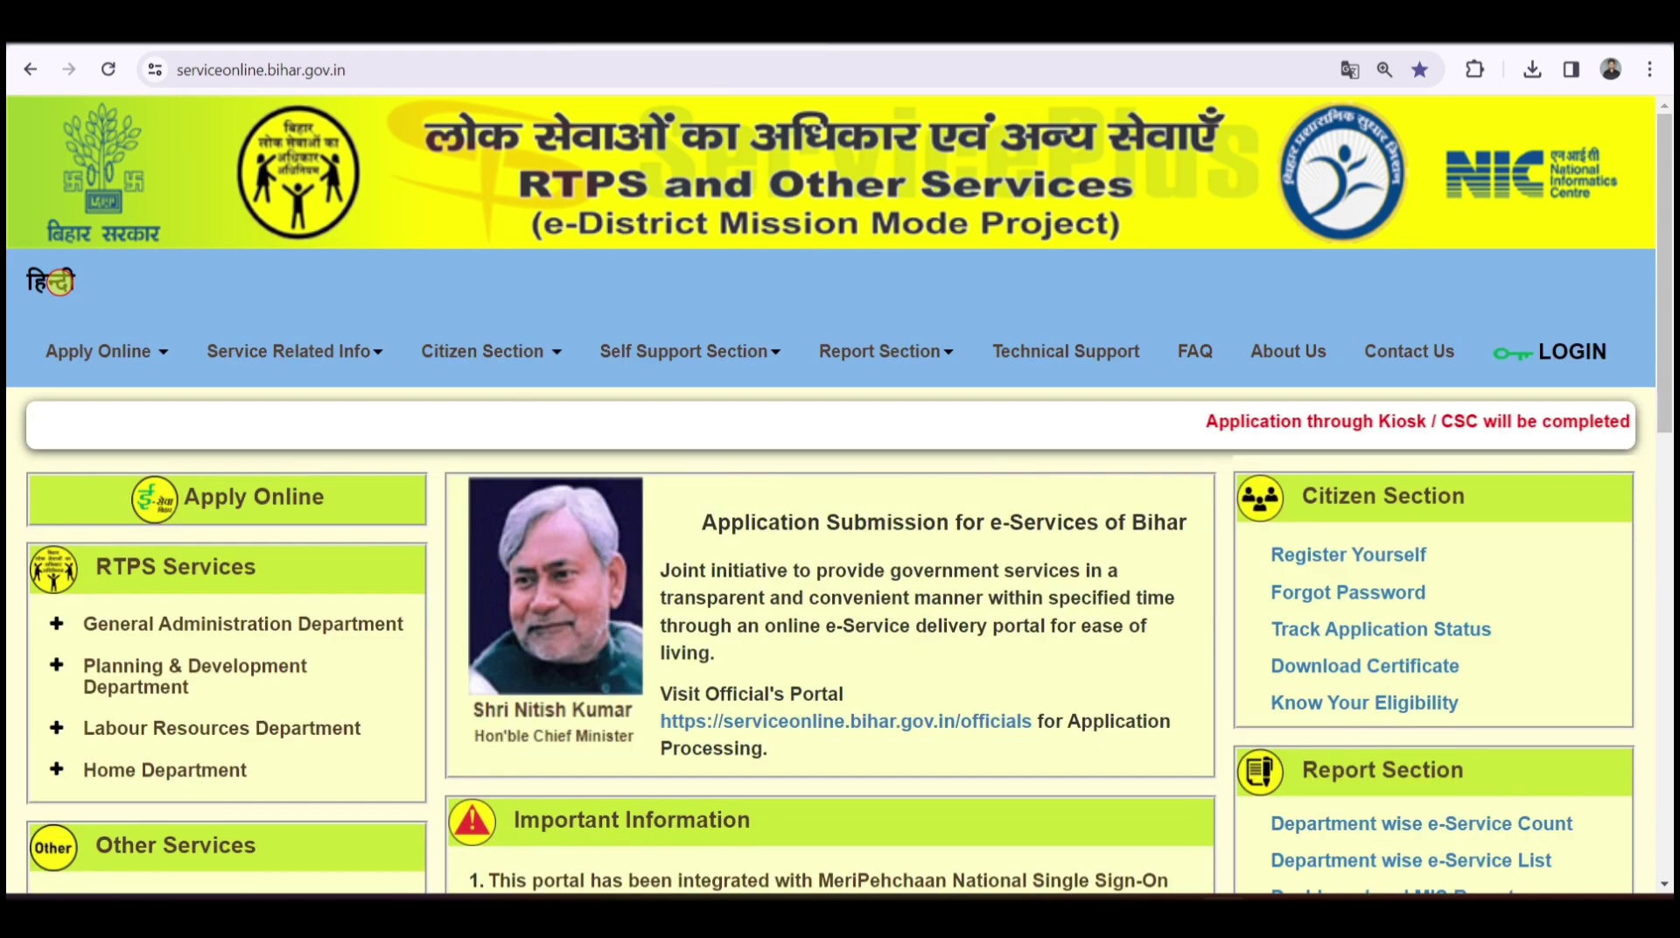
left_click(59, 282)
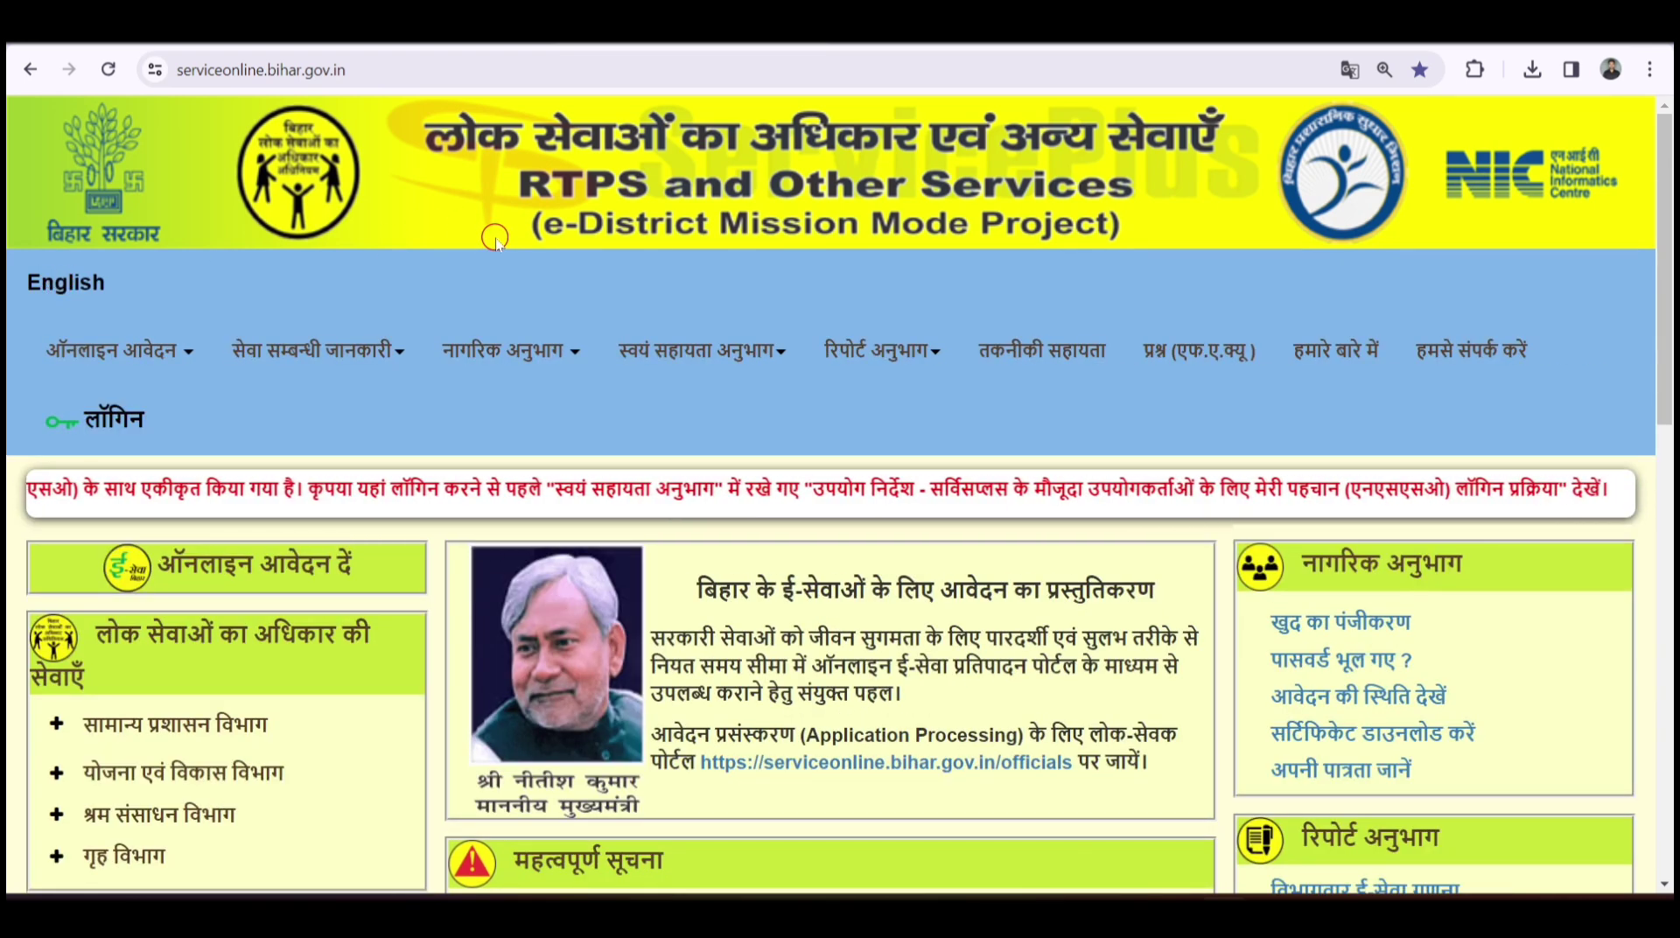
- Expand the सामान्य प्रशासन विभाग (General Administration Department) service list
scroll(520, 225, "down", 2)
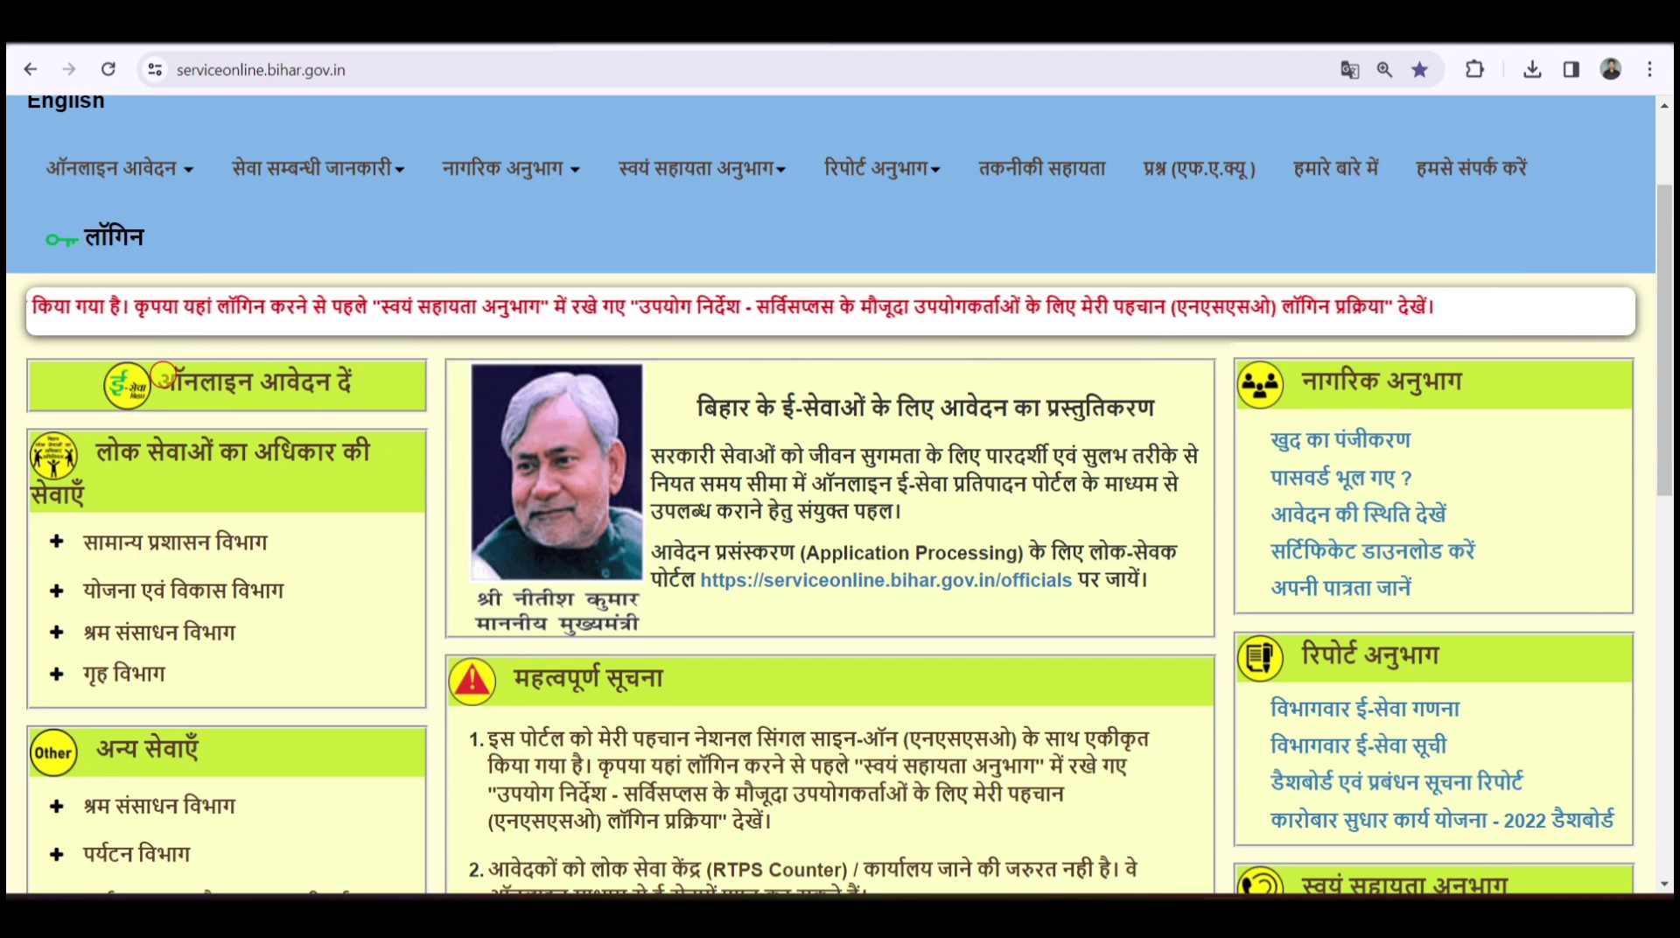
left_click_drag(156, 385, 263, 386)
left_click_drag(96, 450, 375, 454)
left_click(175, 470)
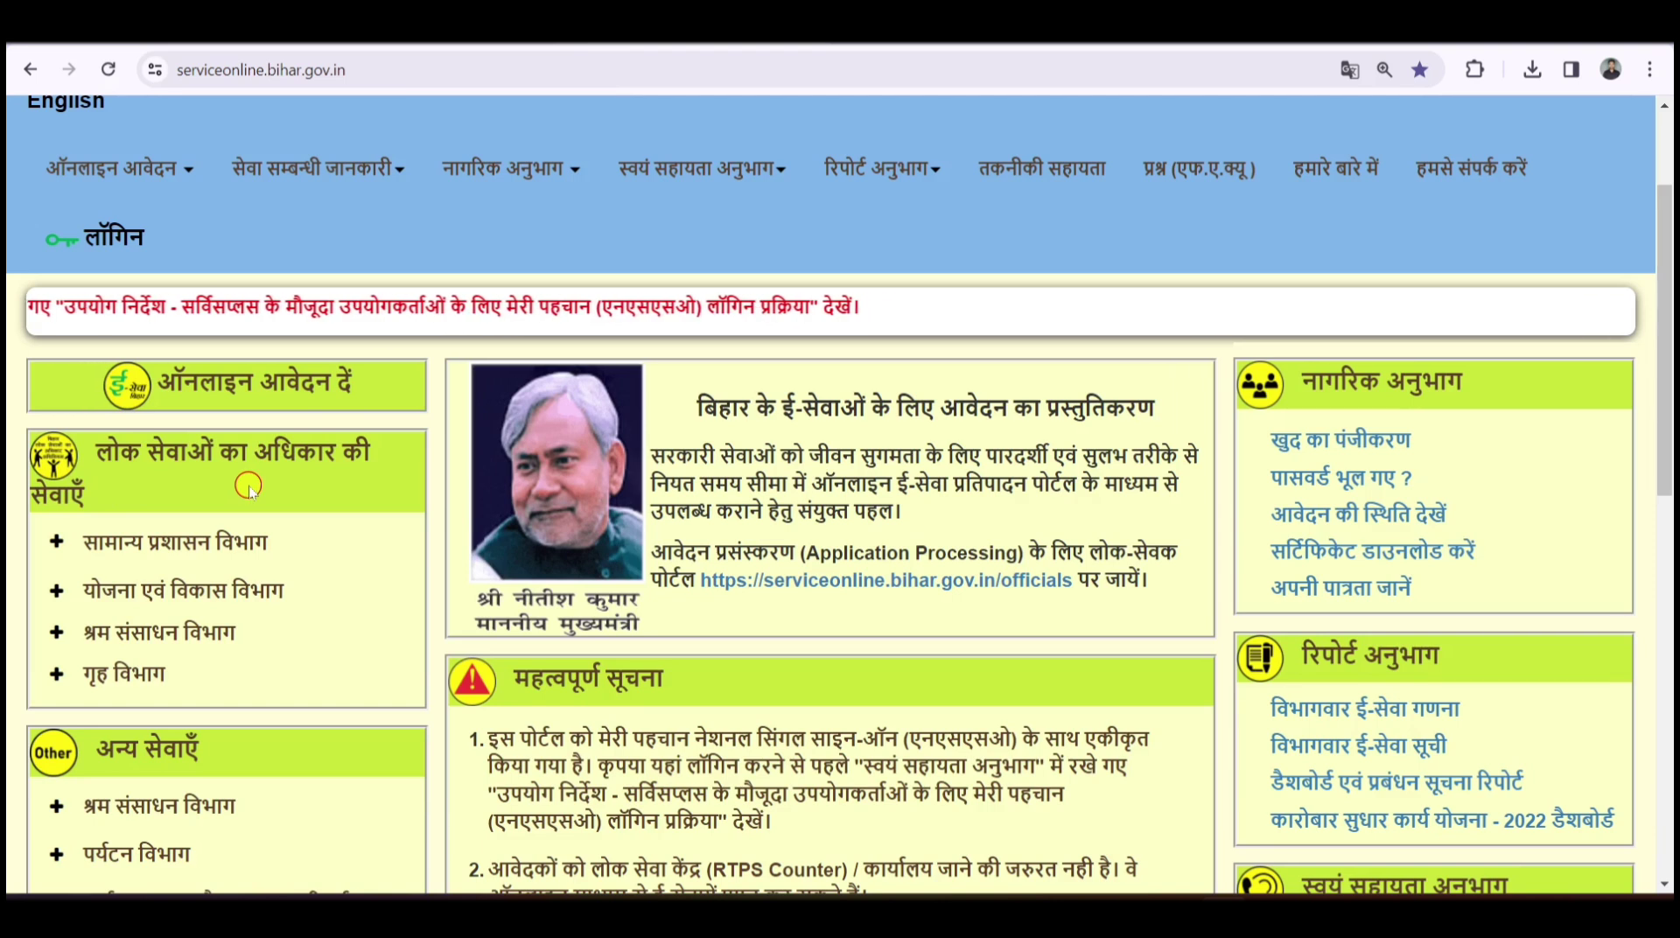
left_click(110, 547)
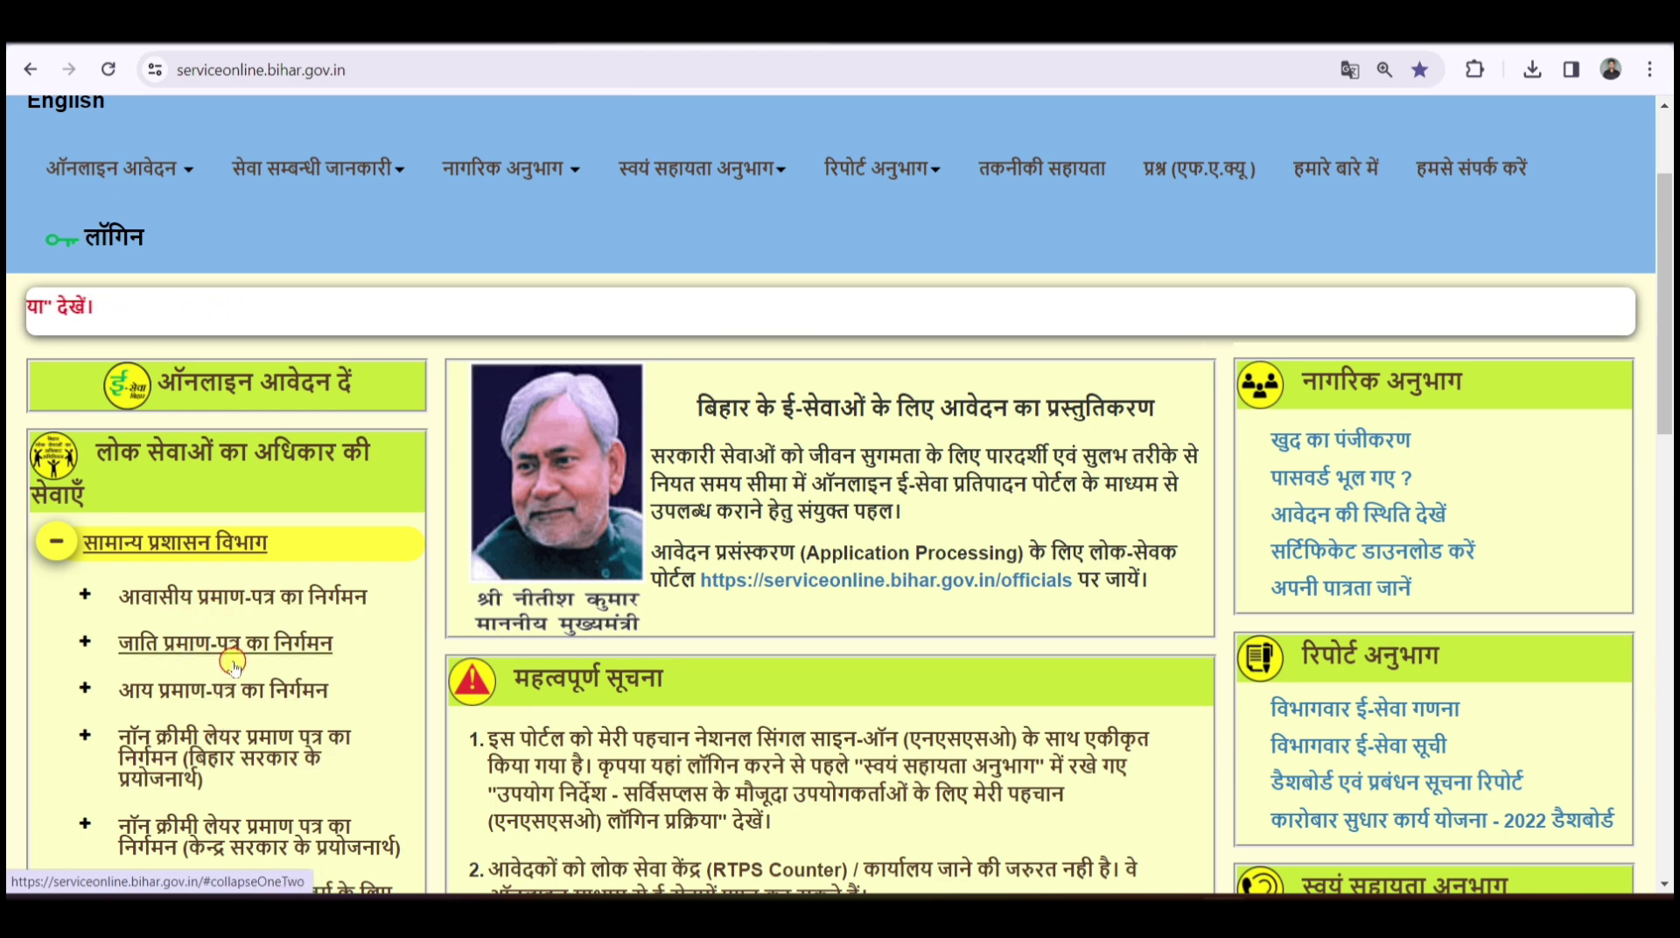
- Expand the EWS income and asset certificate entry to show अंचल, अनुमंडल and जिला स्तर पर
scroll(233, 662, "down", 1)
scroll(234, 663, "down", 4)
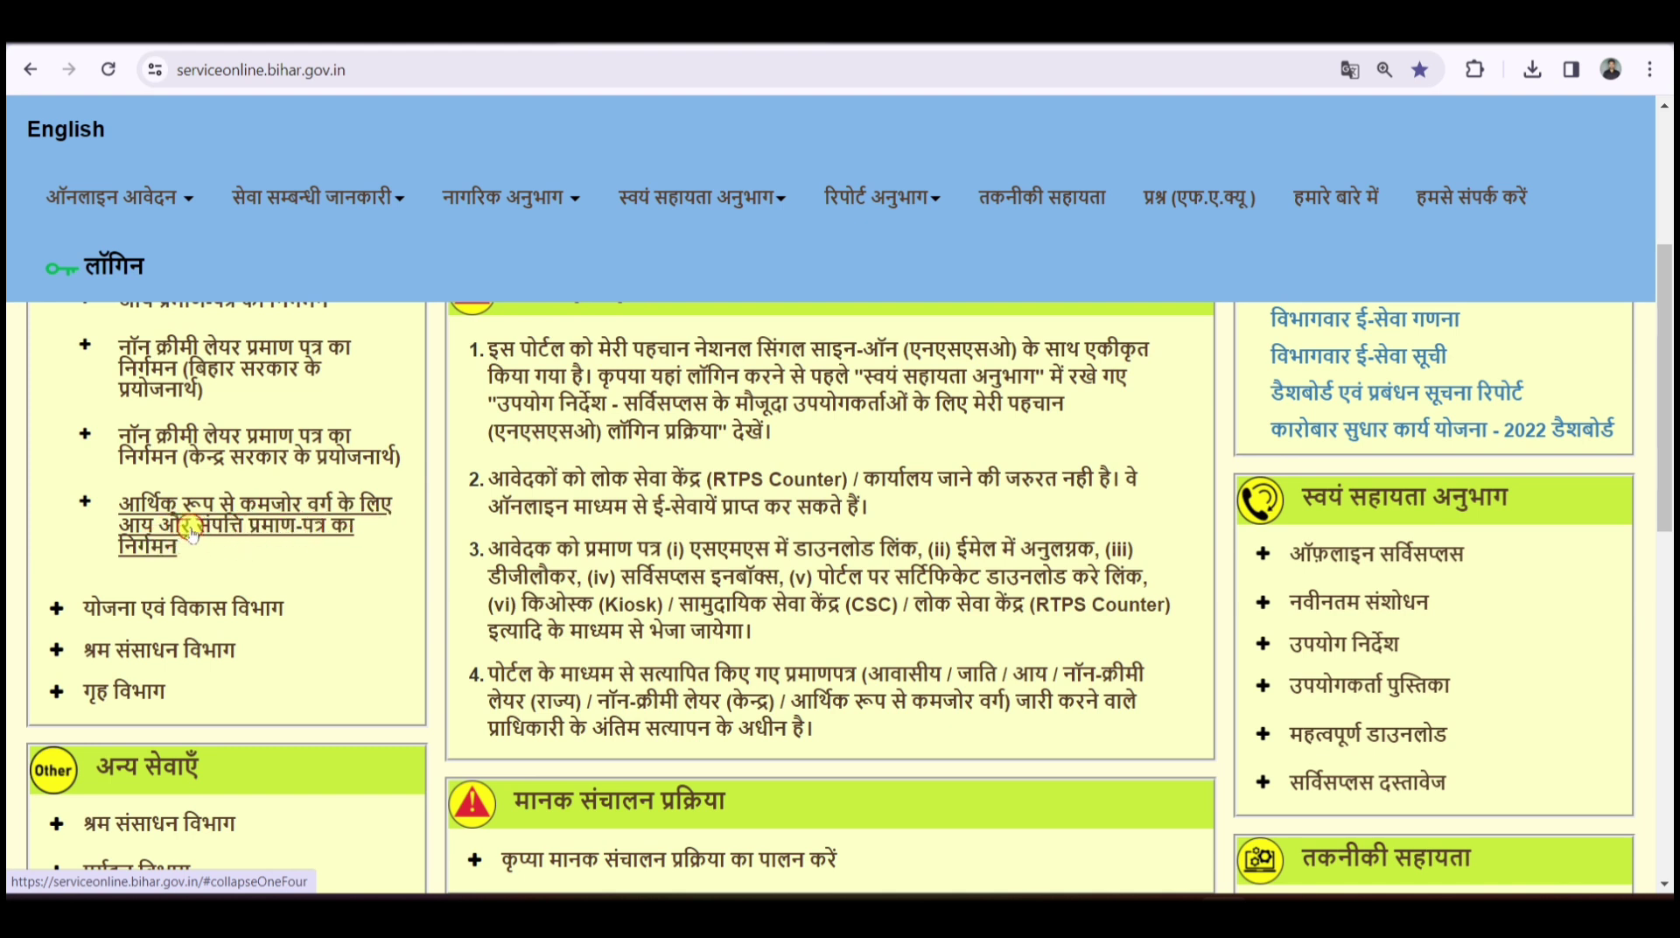
left_click(190, 527)
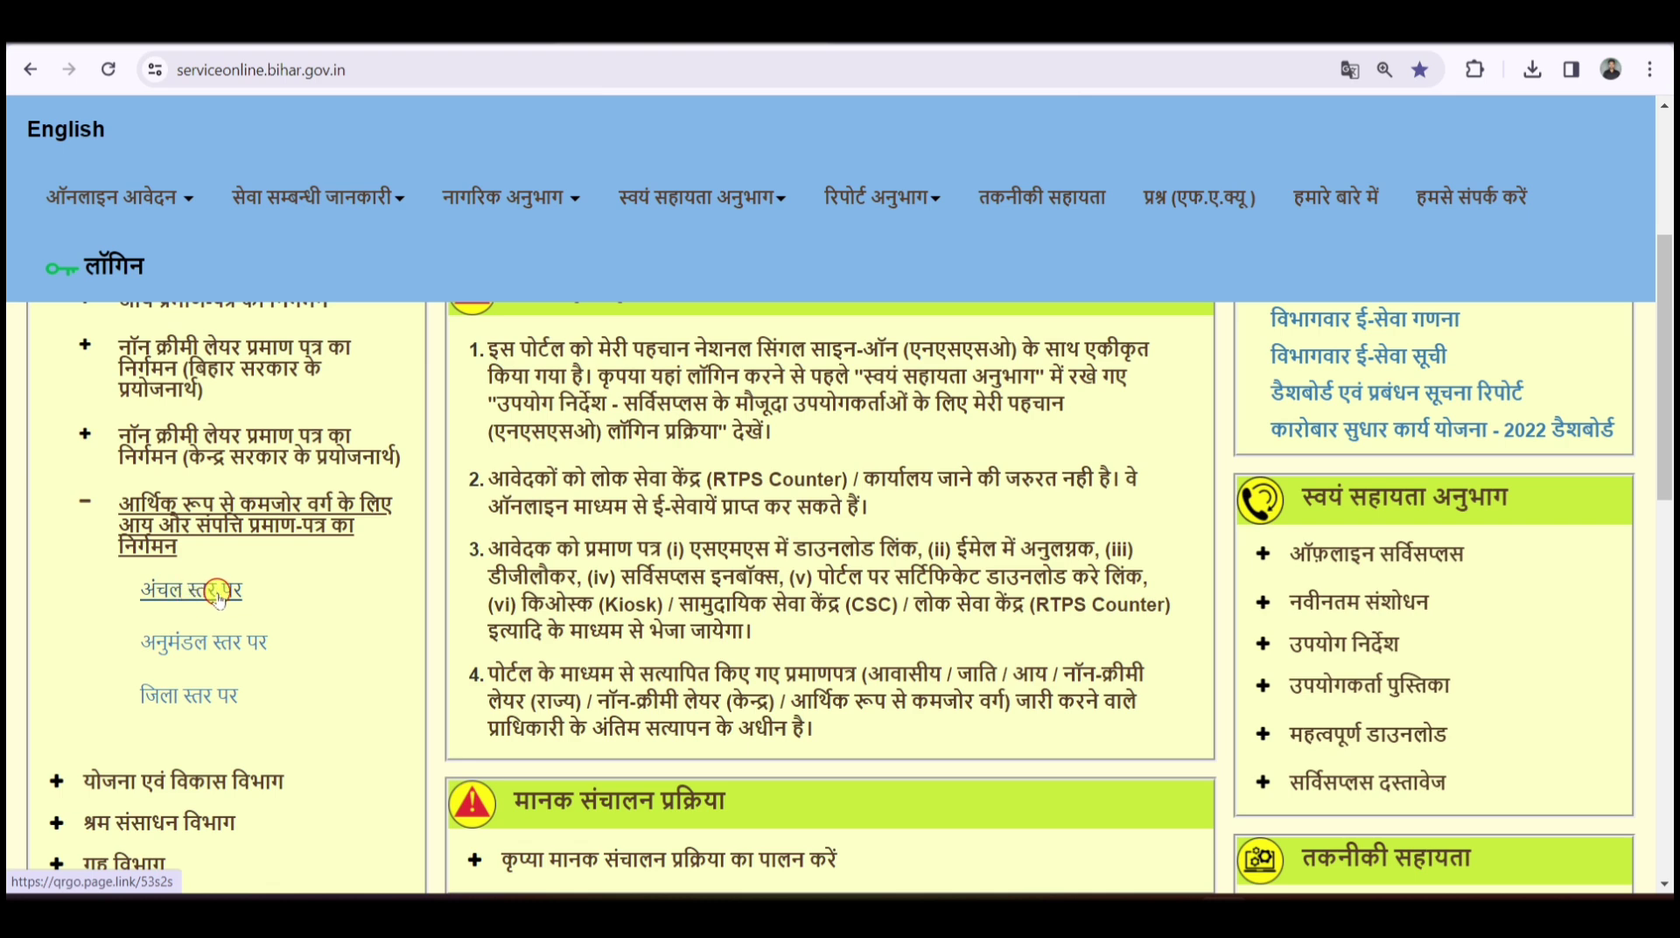
- Open the अंचल स्तर पर EWS application form and look over its headings
left_click(175, 598)
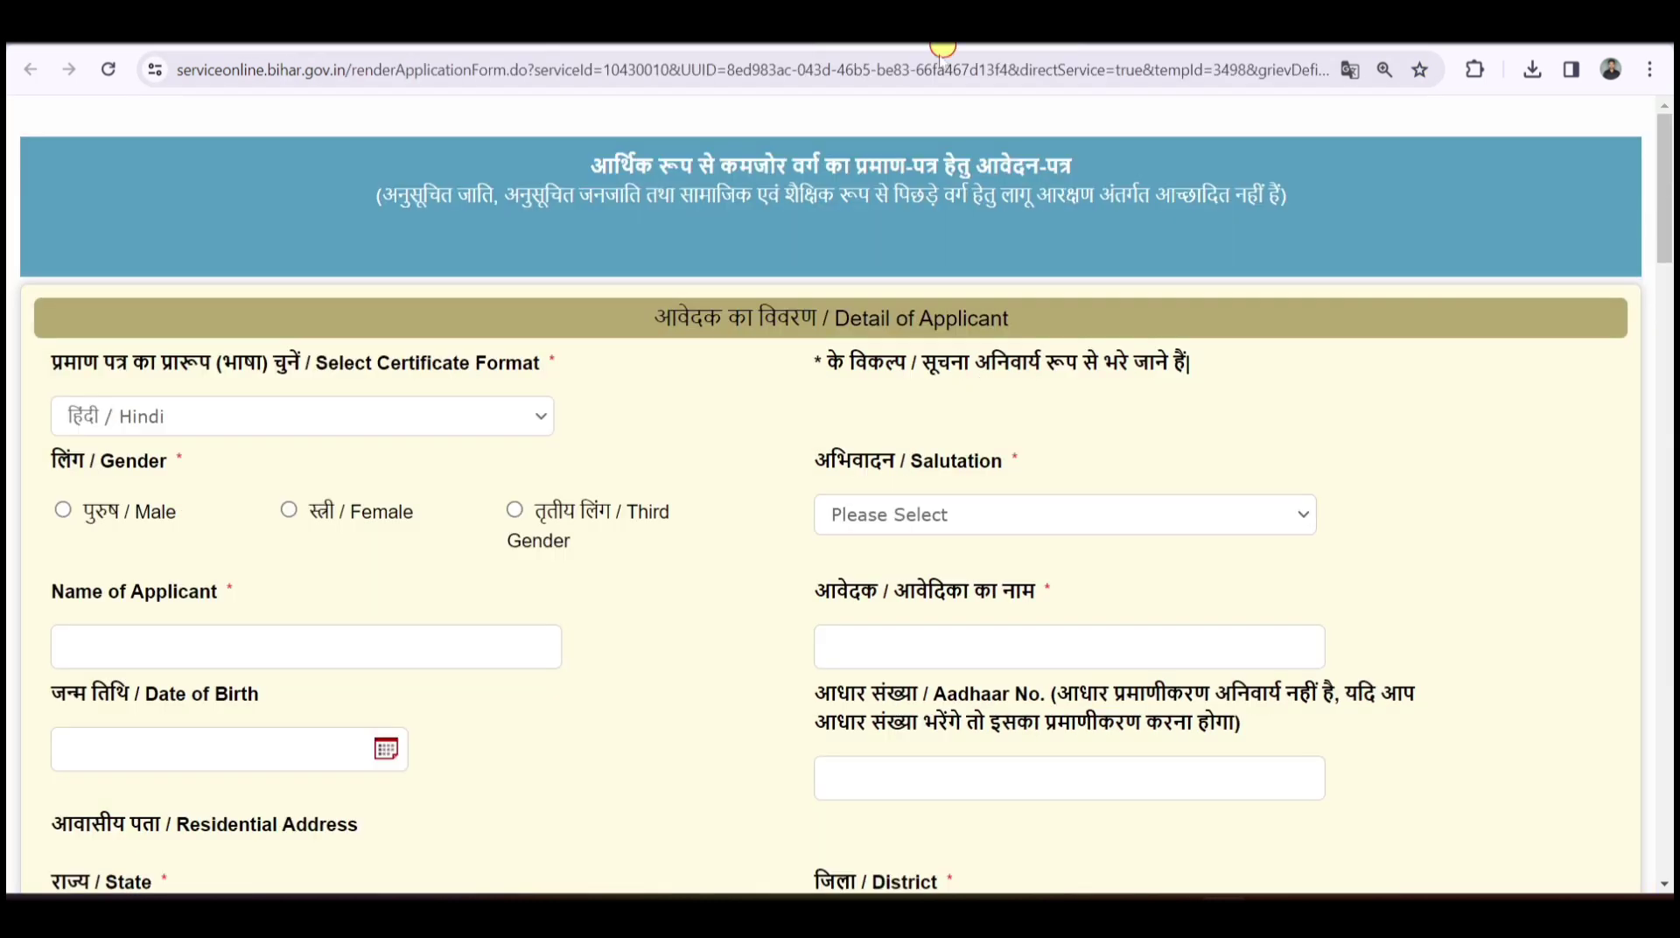
scroll(667, 379, "down", 4)
scroll(667, 378, "down", 8)
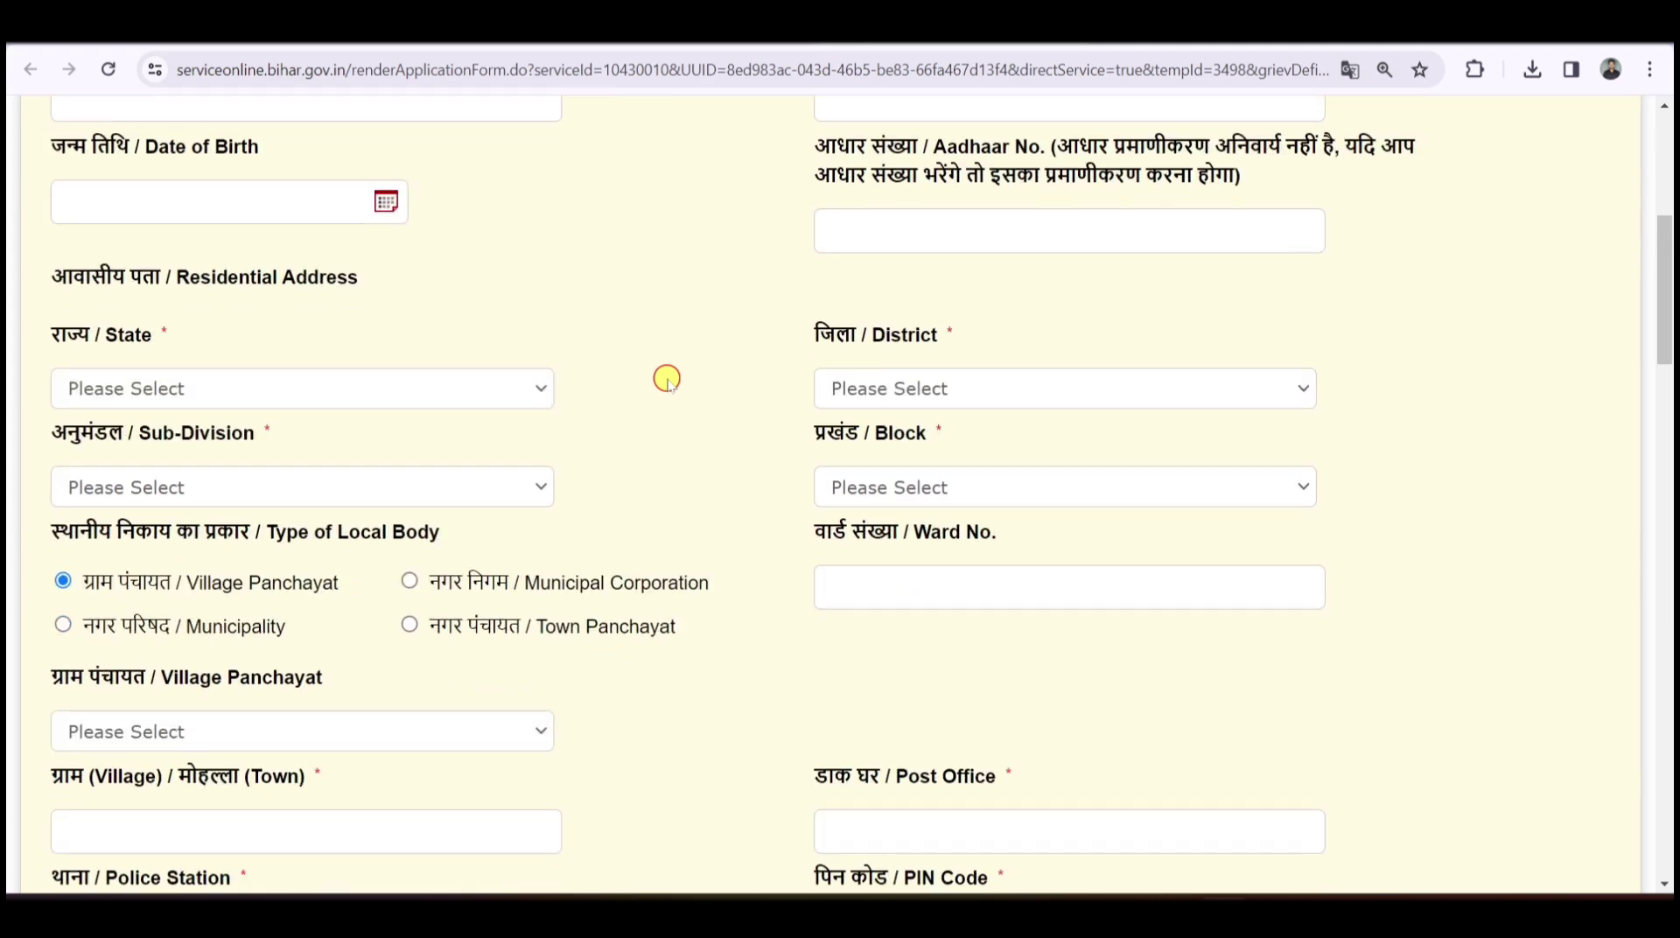
scroll(667, 379, "up", 12)
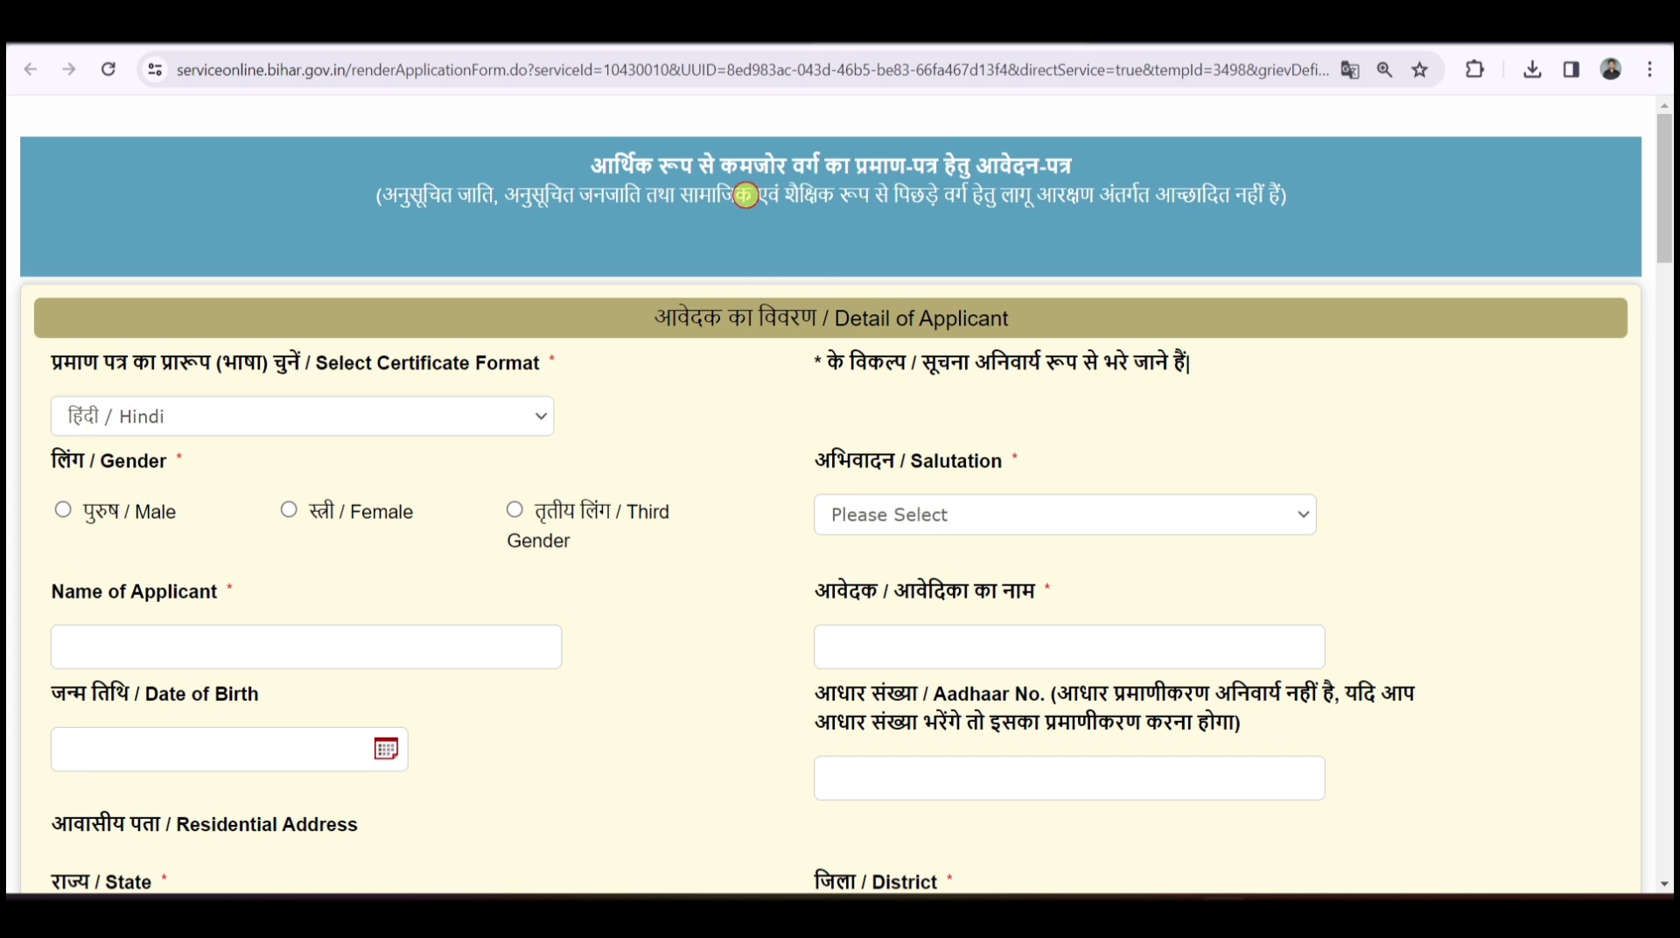
left_click_drag(595, 164, 1075, 166)
left_click(1073, 166)
left_click_drag(655, 317, 1039, 317)
left_click(1039, 316)
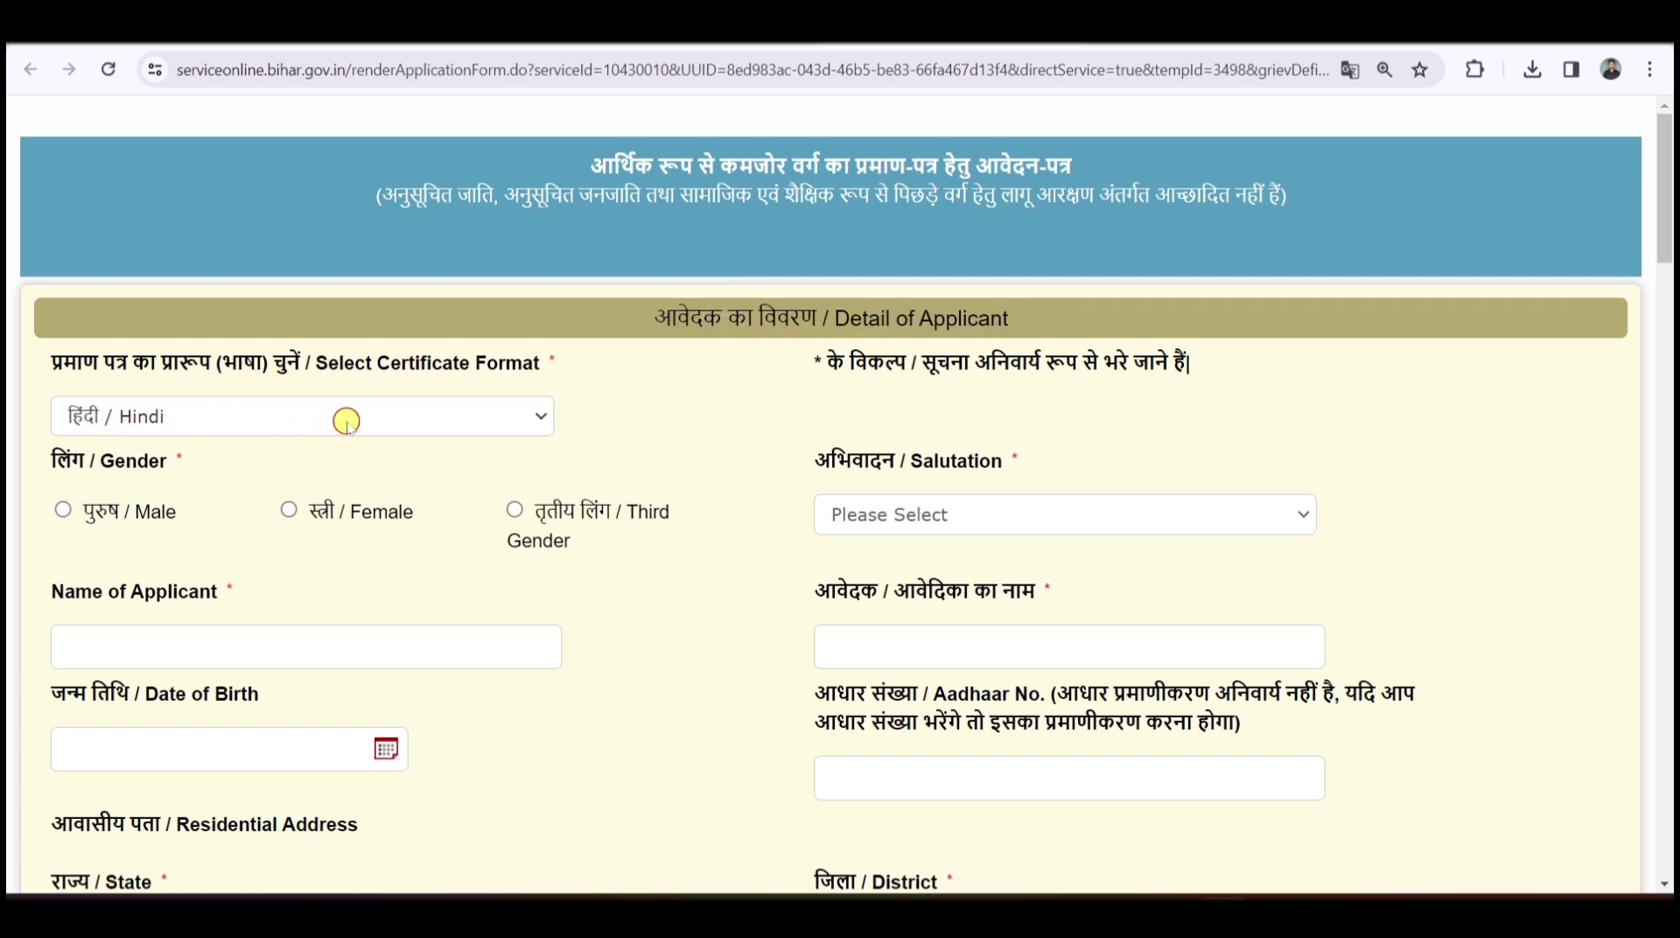
left_click_drag(53, 364, 304, 361)
left_click(305, 359)
- Set Select Certificate Format to अंग्रेजी / English
left_click(336, 414)
left_click(188, 471)
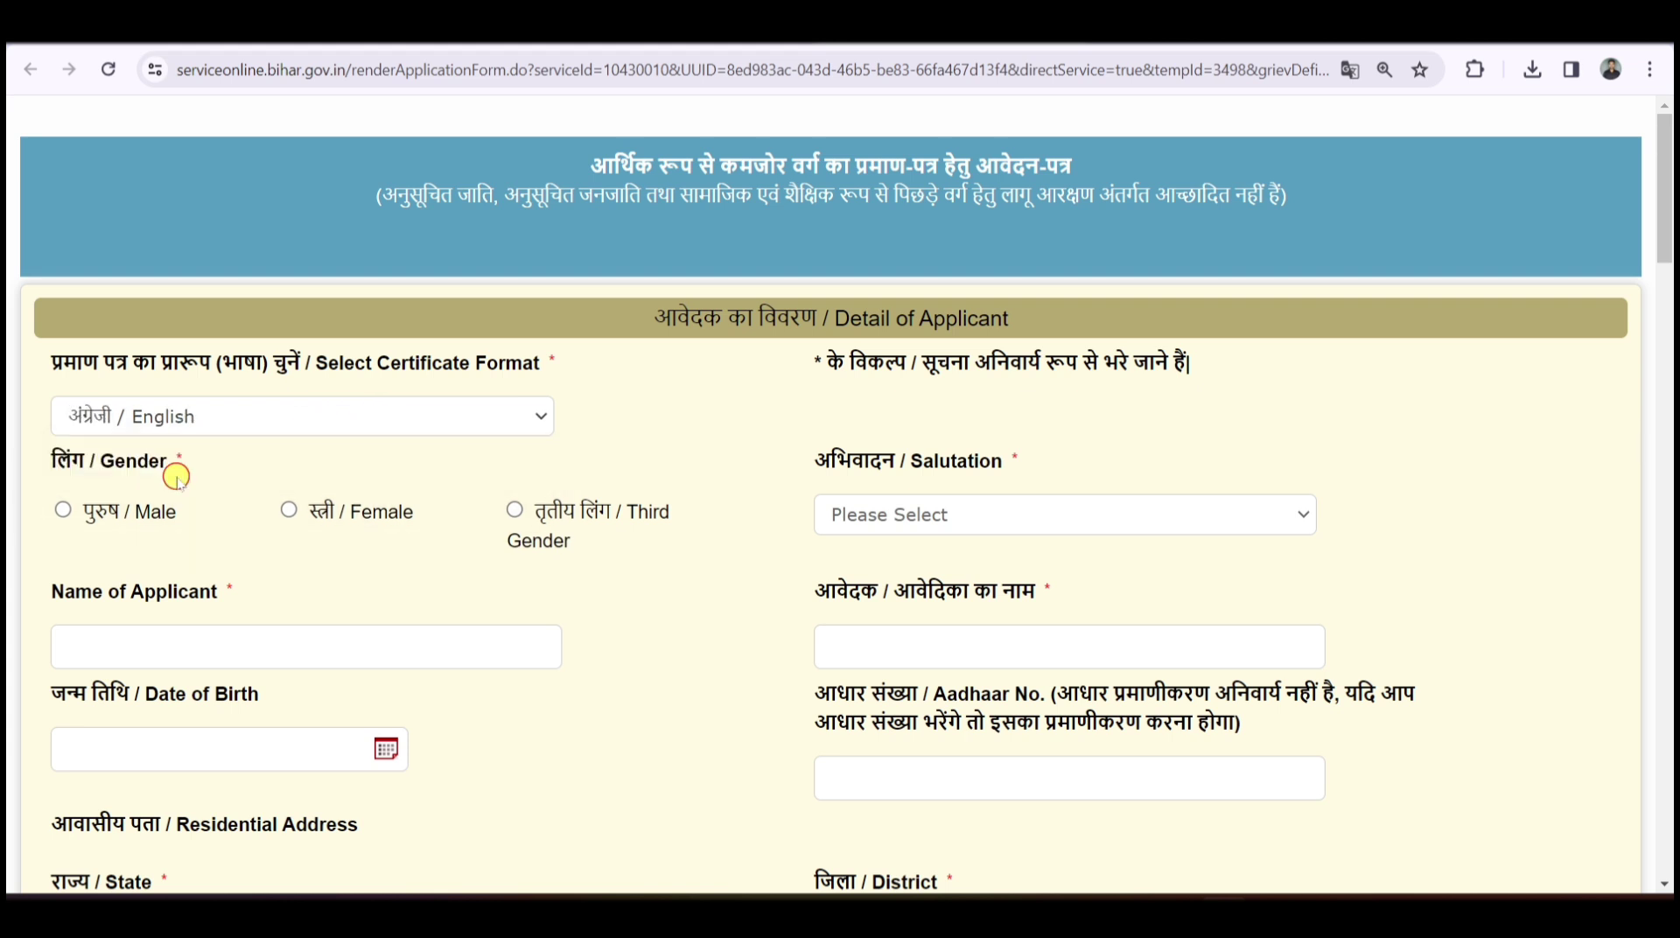
left_click(248, 427)
left_click(175, 443)
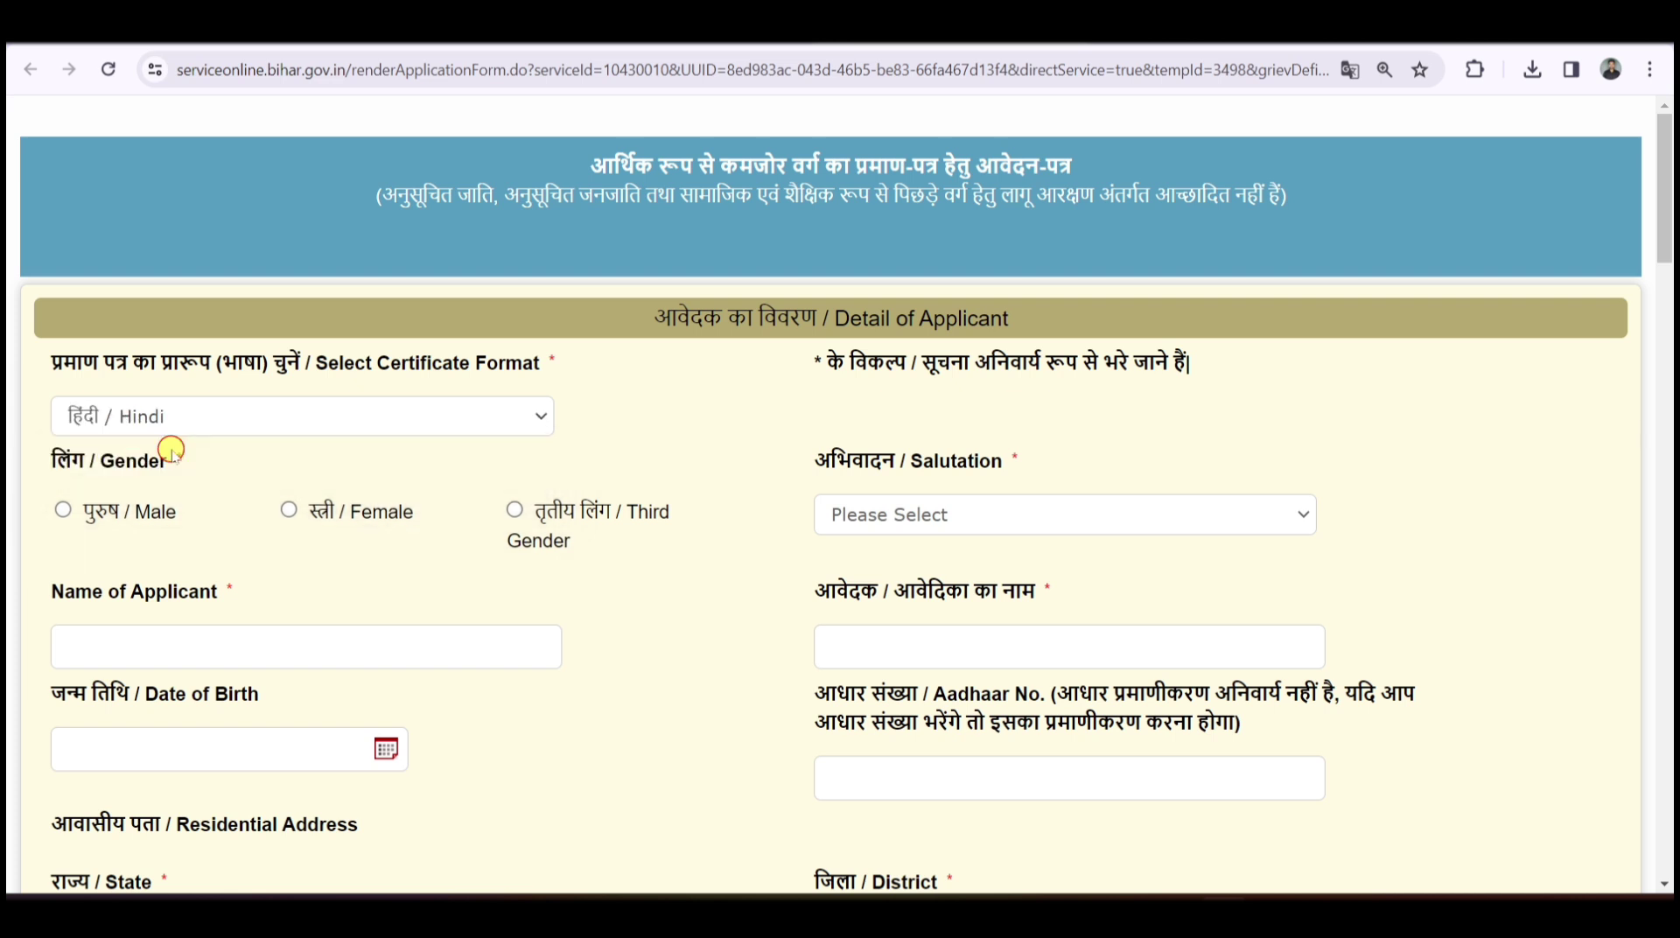
left_click(243, 421)
left_click(168, 473)
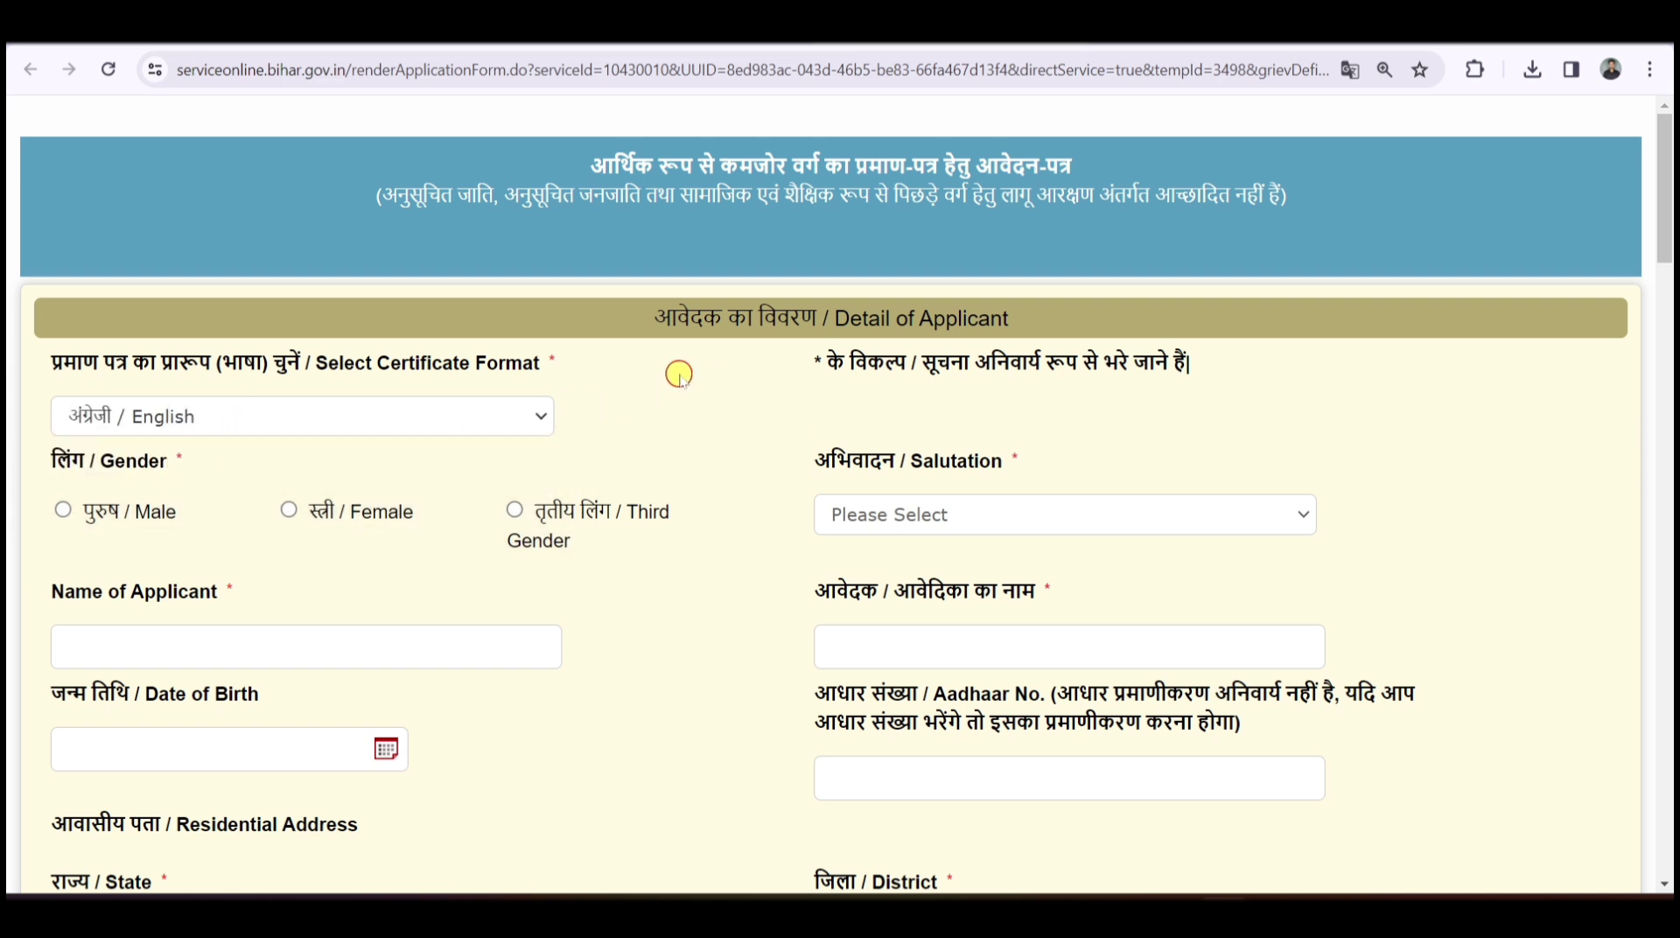
- Mark the applicant as Male and choose कोई अभिवादन नहीं as the salutation
scroll(680, 372, "down", 2)
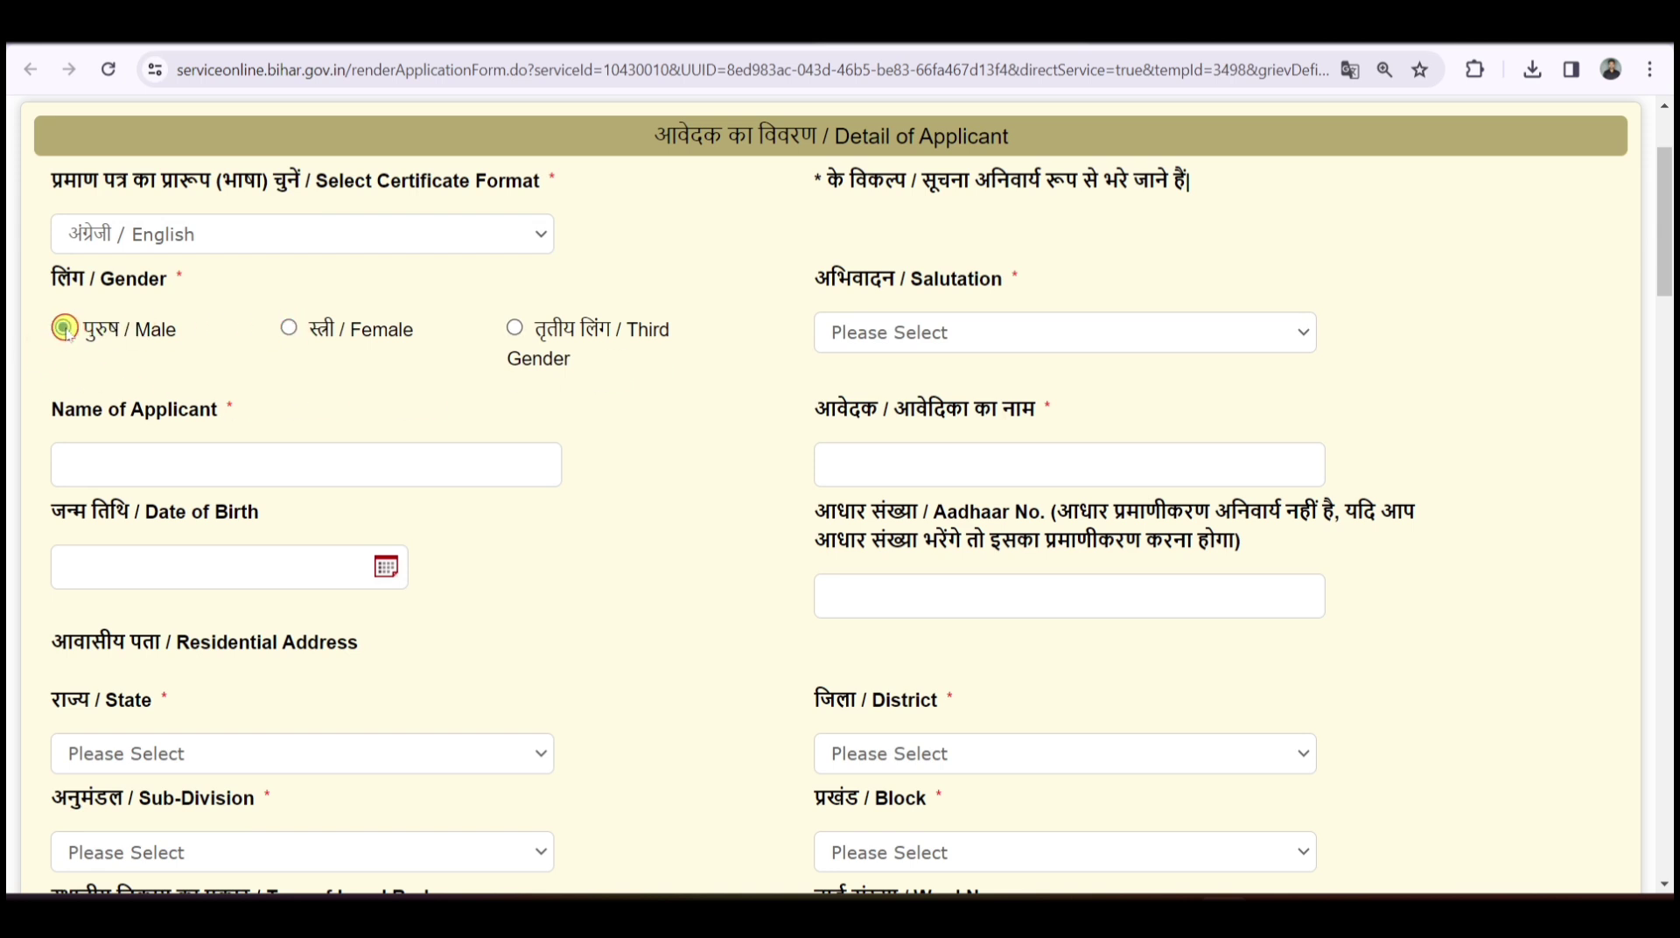
left_click(64, 329)
left_click(930, 332)
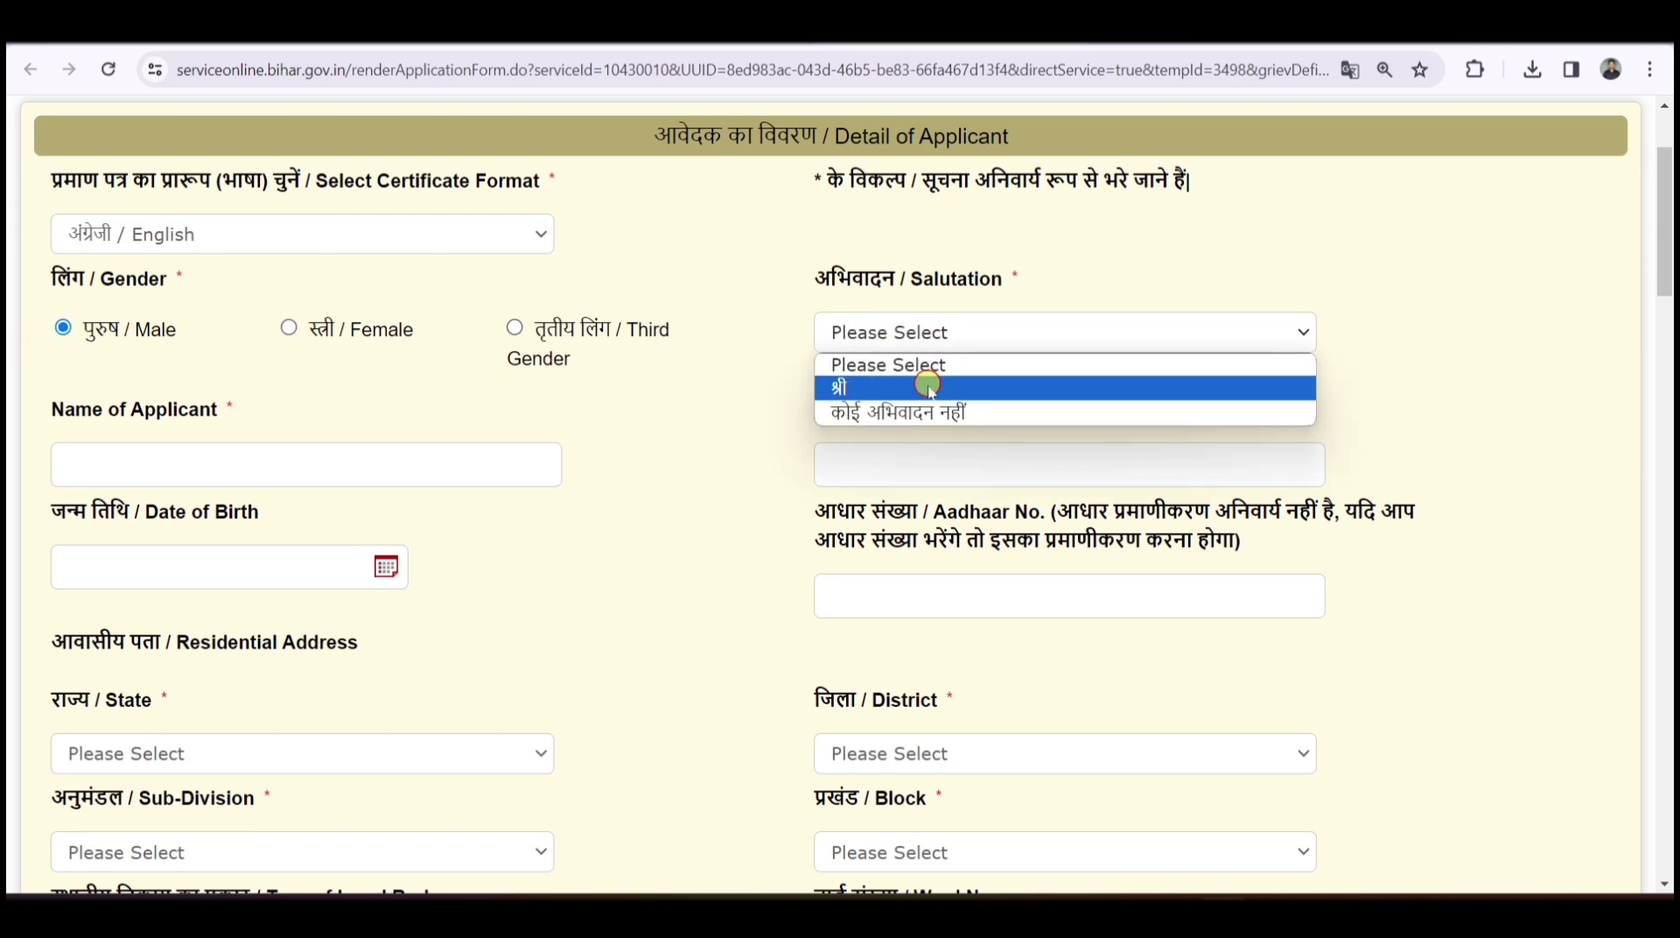
left_click(921, 415)
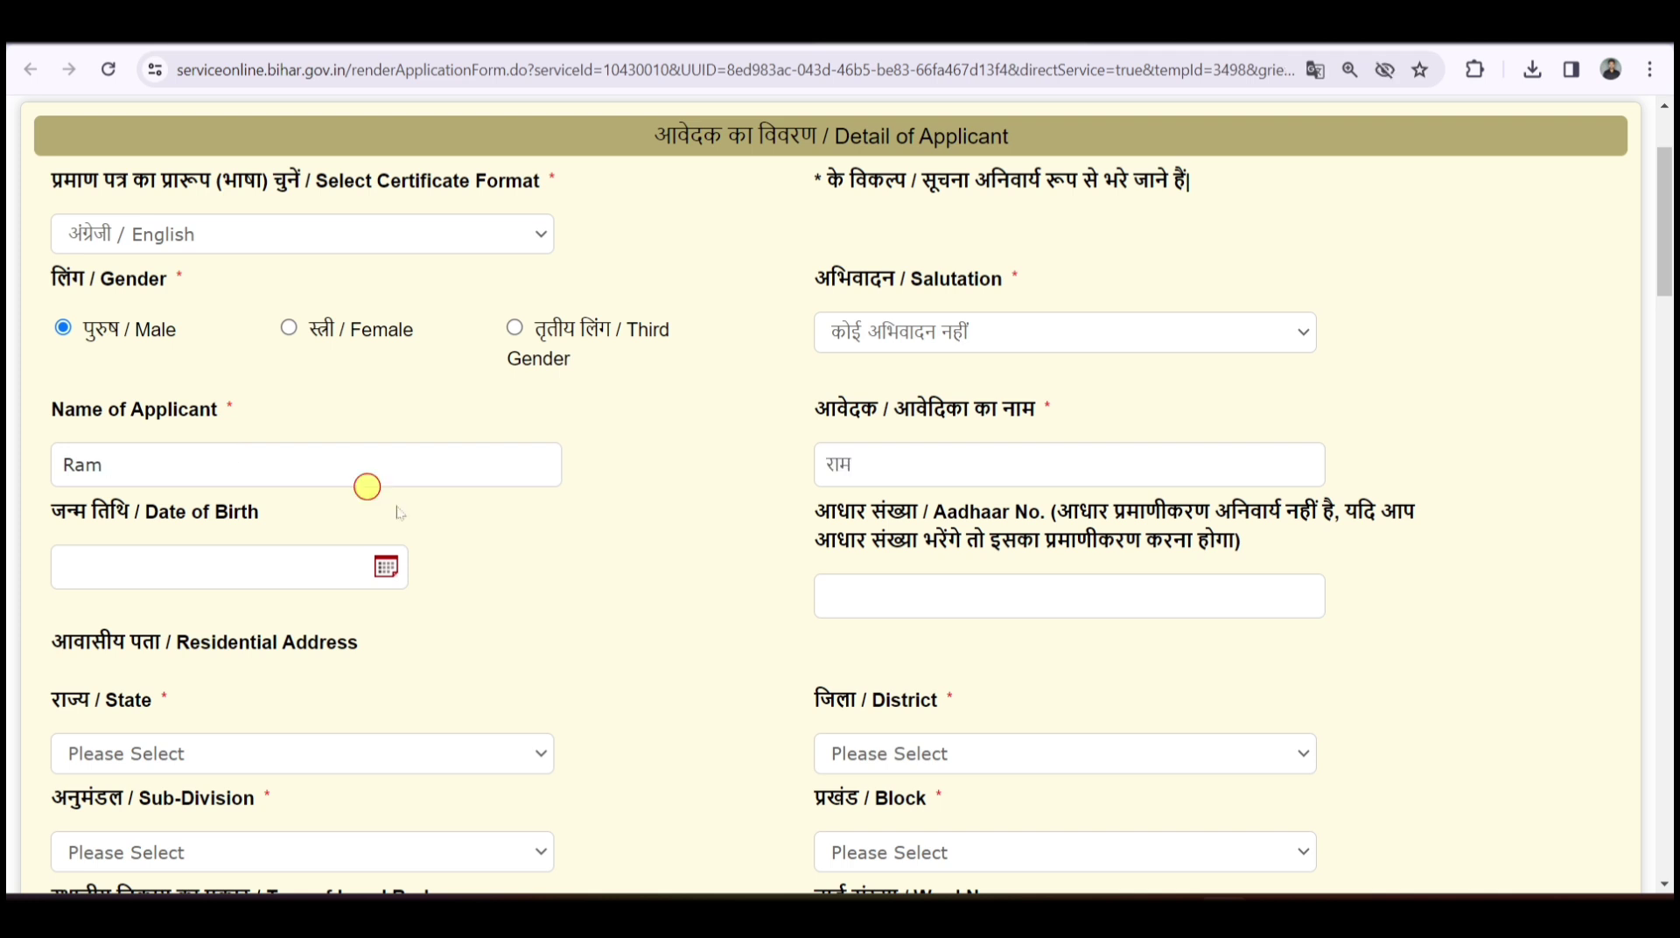
- Enter the applicant's name in the English and Hindi name fields
left_click(870, 464)
left_click_drag(869, 465, 799, 466)
left_click(909, 462)
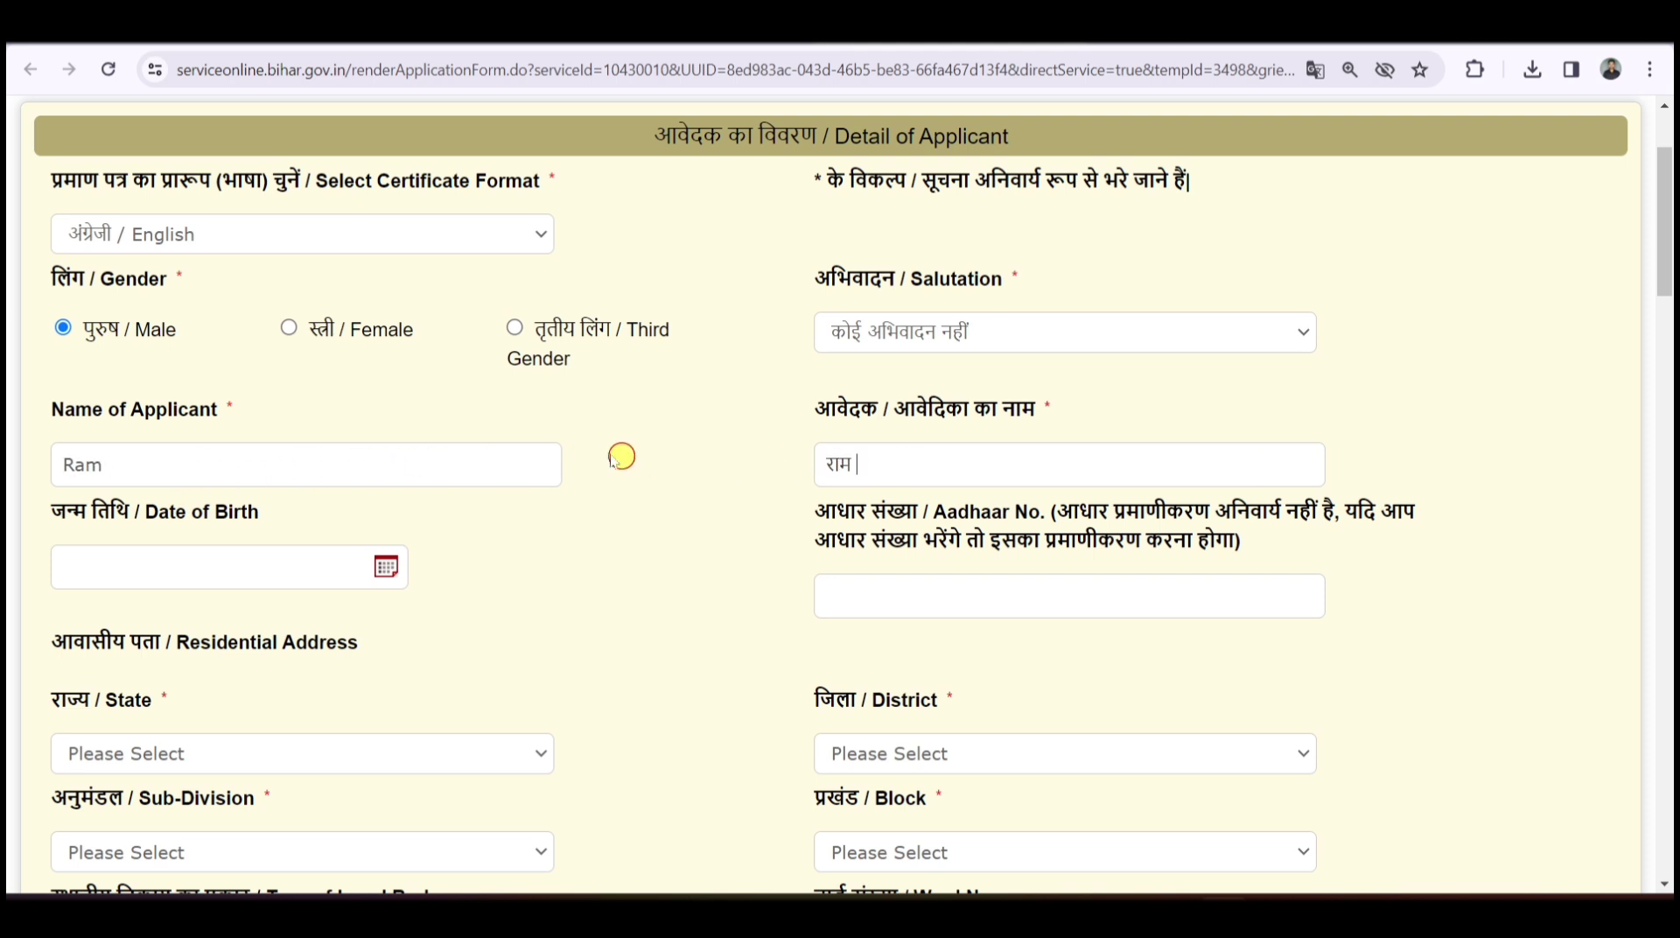
- Pick 07/02/2006 as the date of birth from the calendar (year 2006, day 7)
scroll(437, 386, "down", 2)
left_click(238, 378)
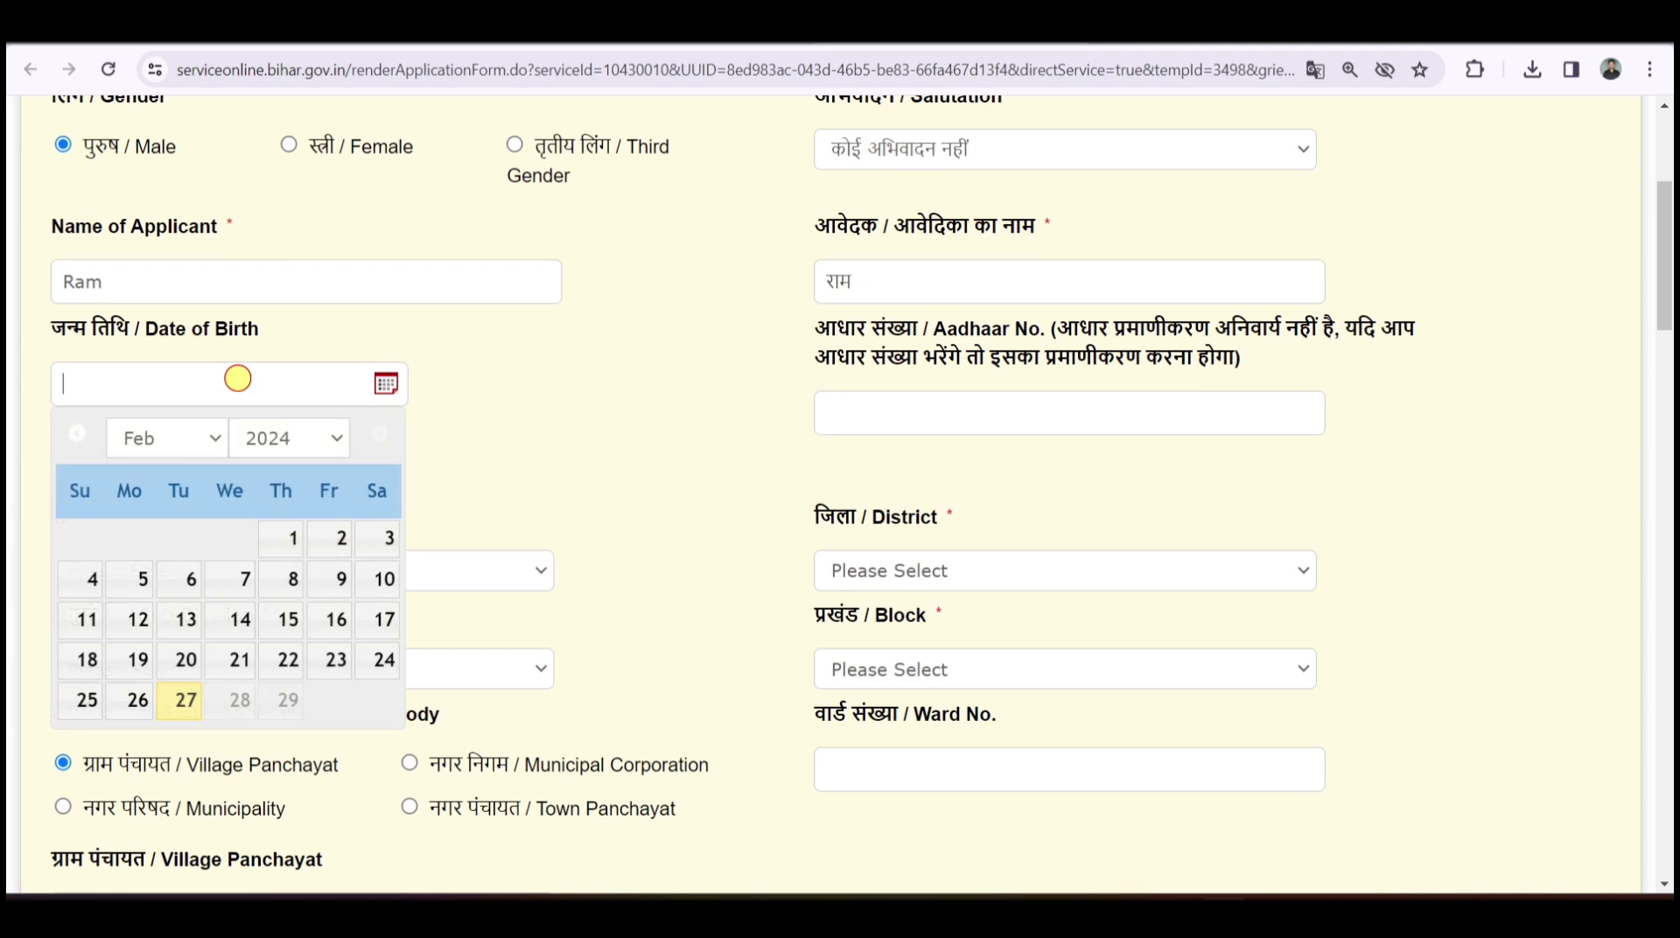
left_click(330, 435)
left_click(296, 492)
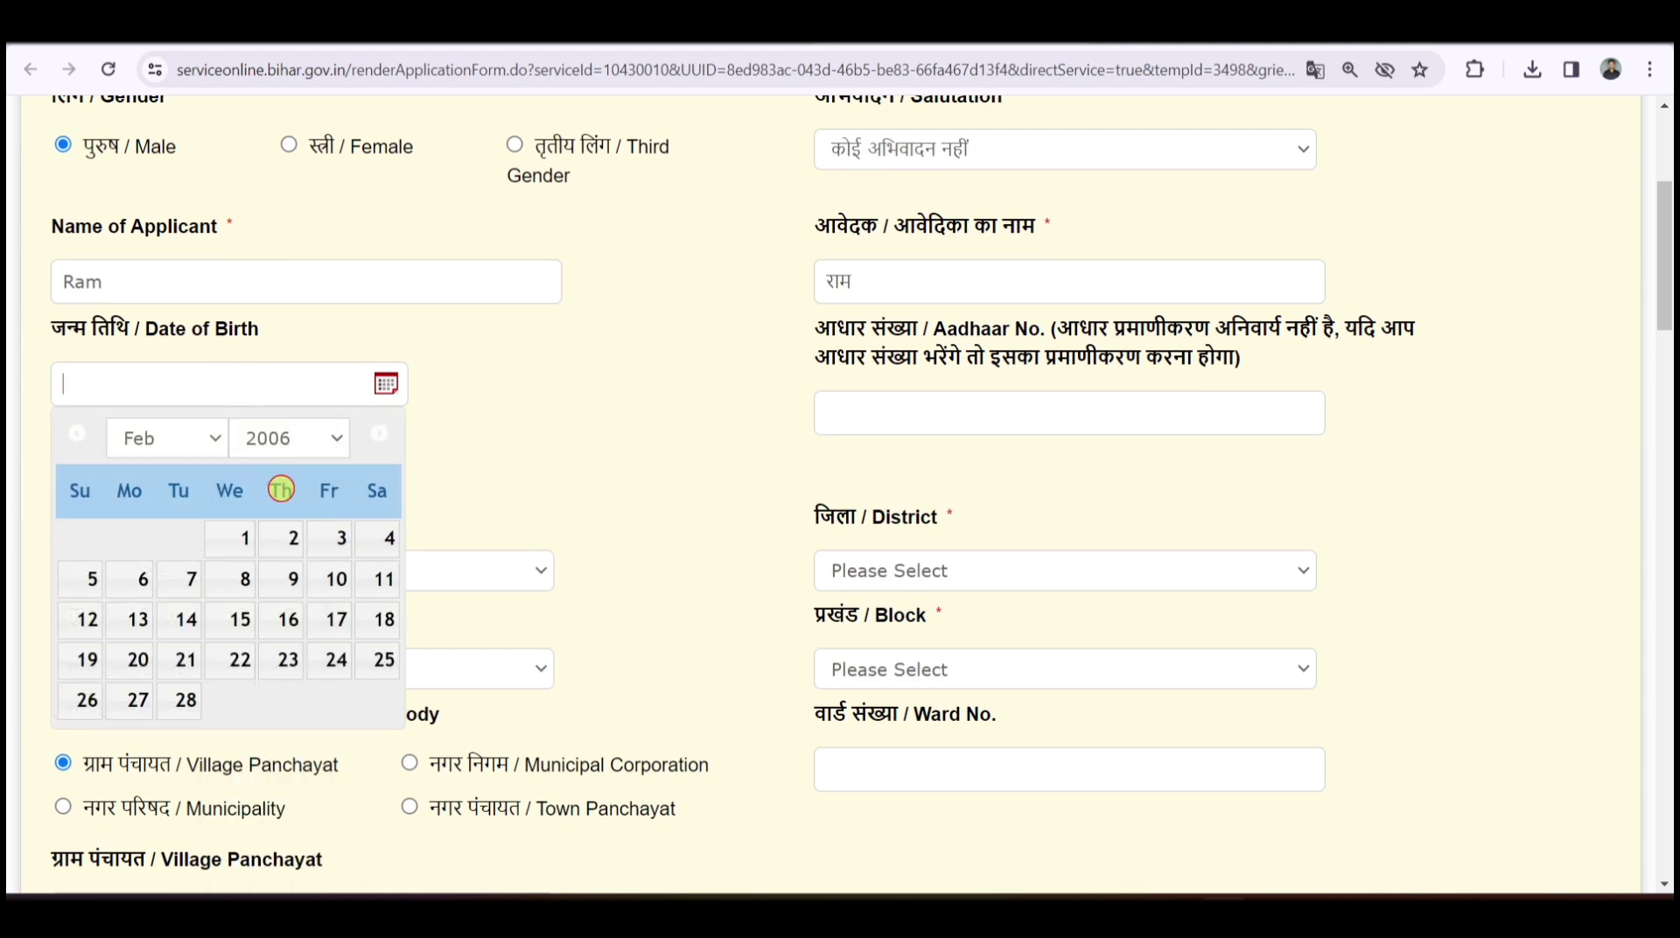
left_click(192, 577)
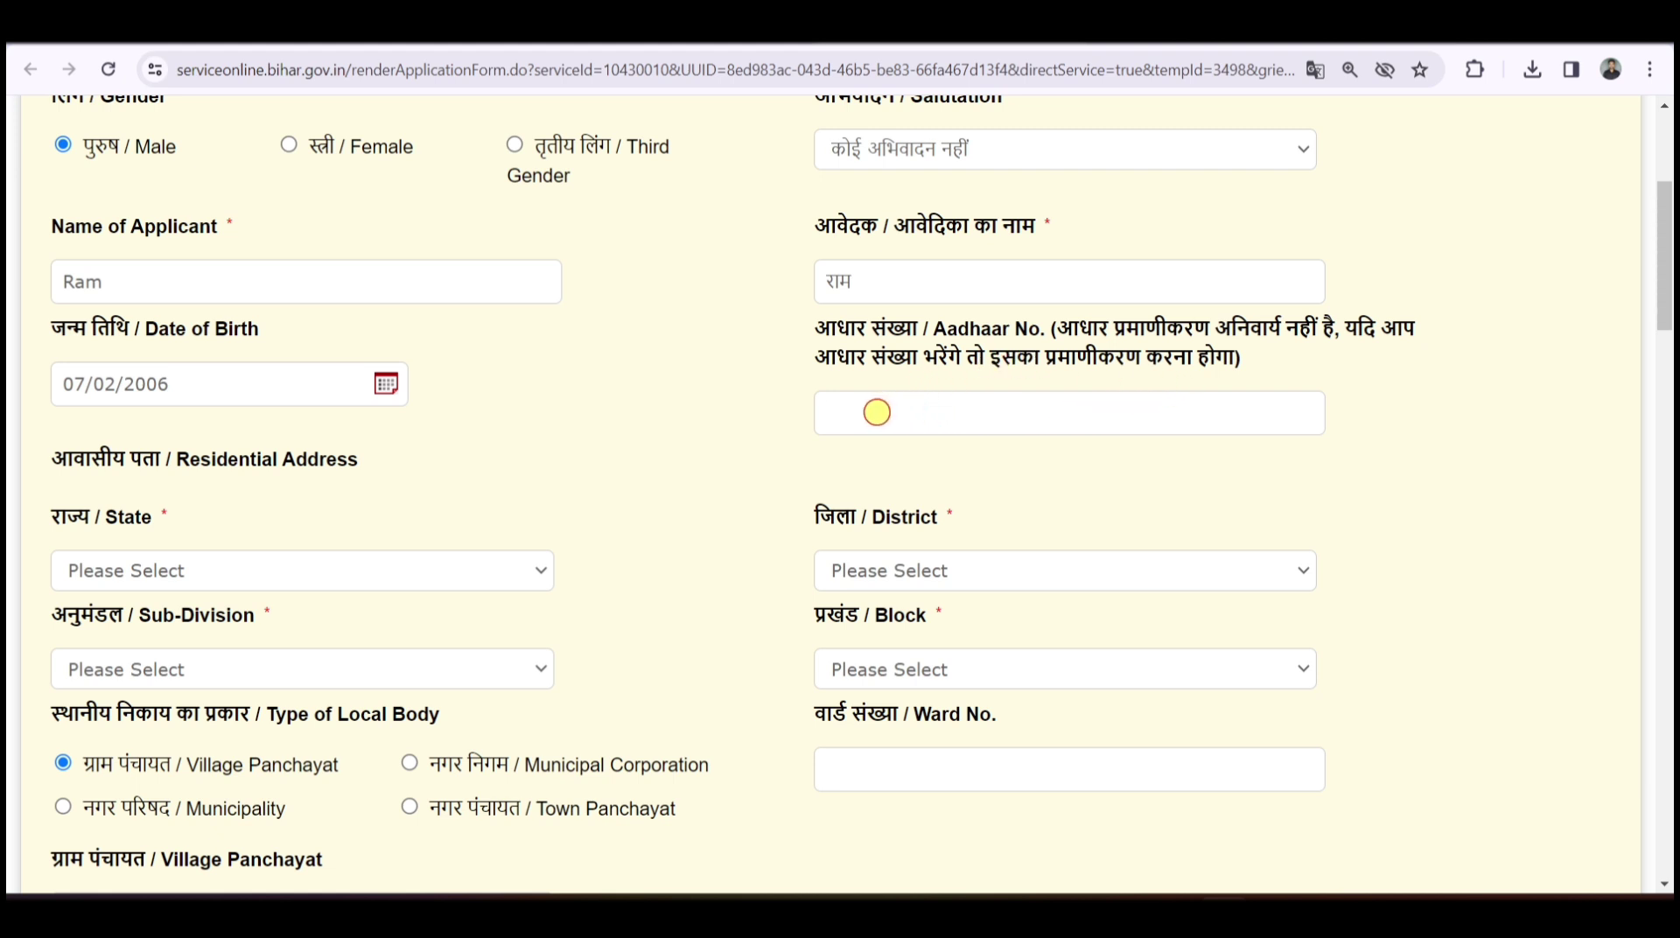
left_click(877, 411)
- Choose BIHAR as the residential address state
scroll(691, 385, "down", 2)
left_click_drag(91, 276, 330, 274)
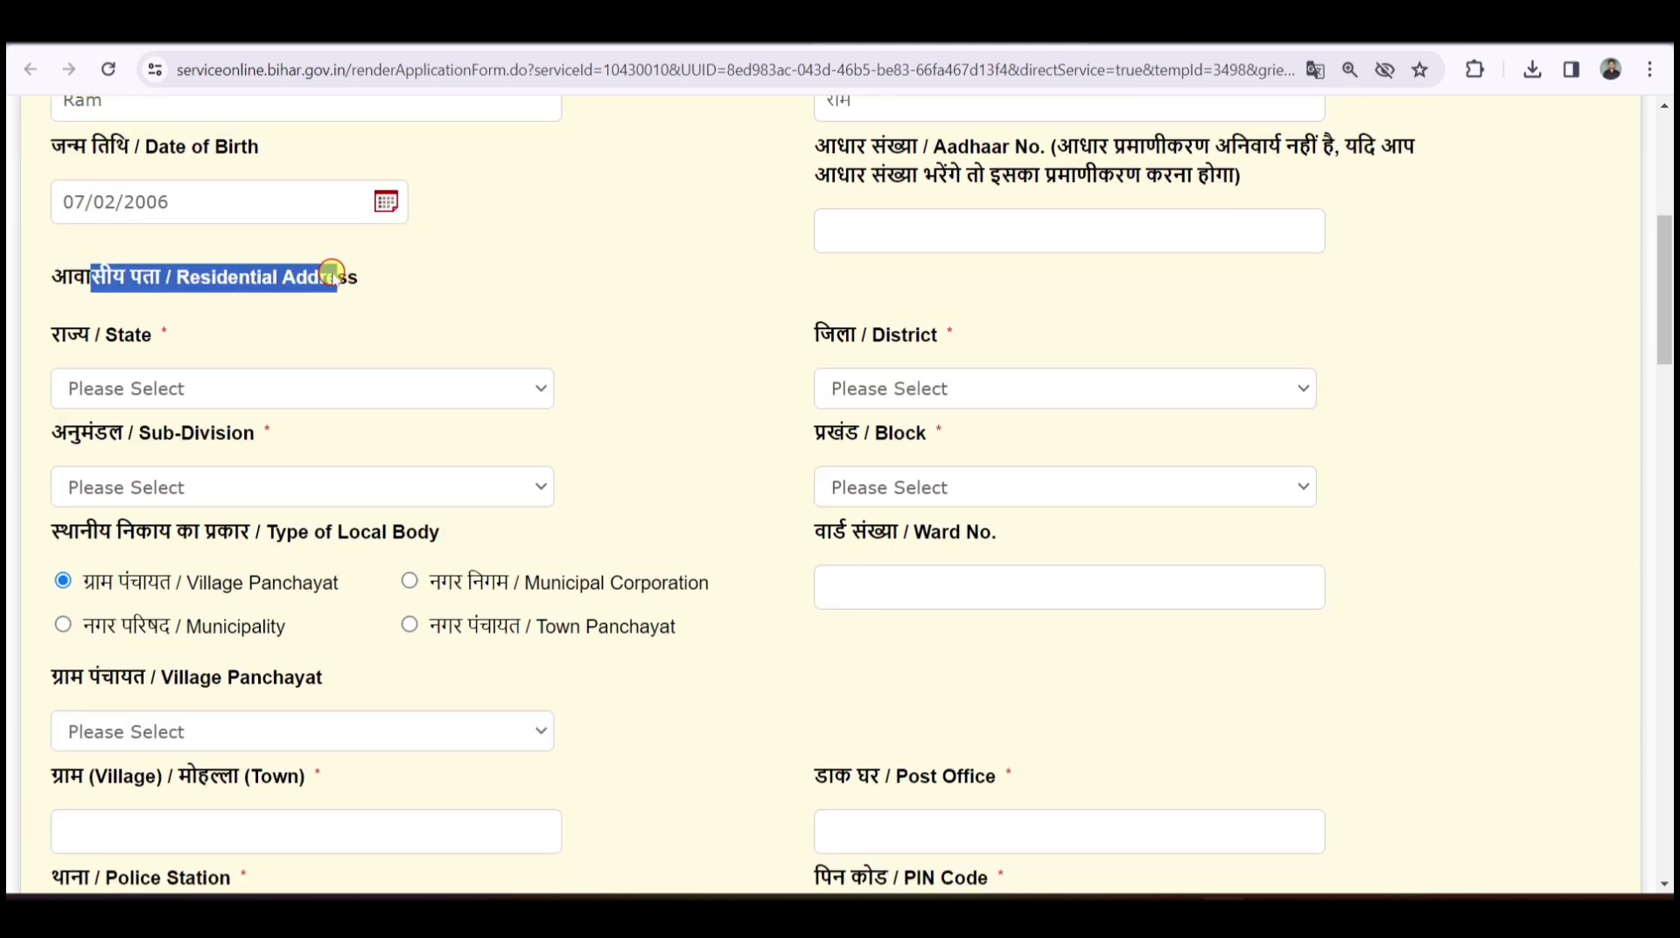
left_click(278, 396)
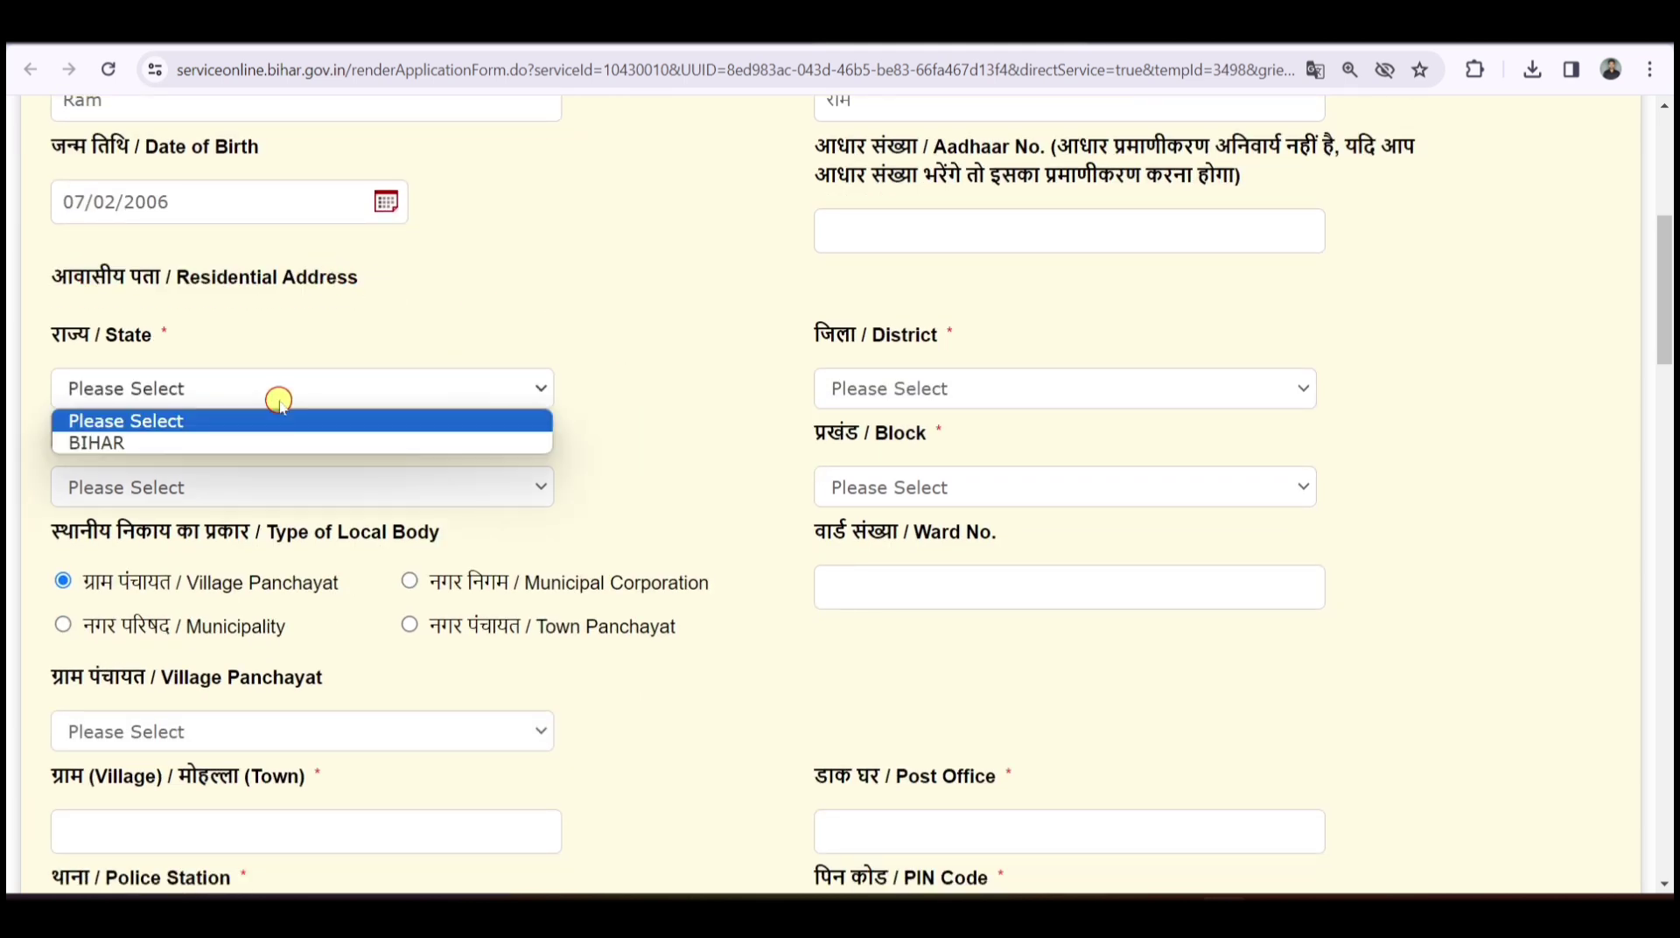
left_click(118, 443)
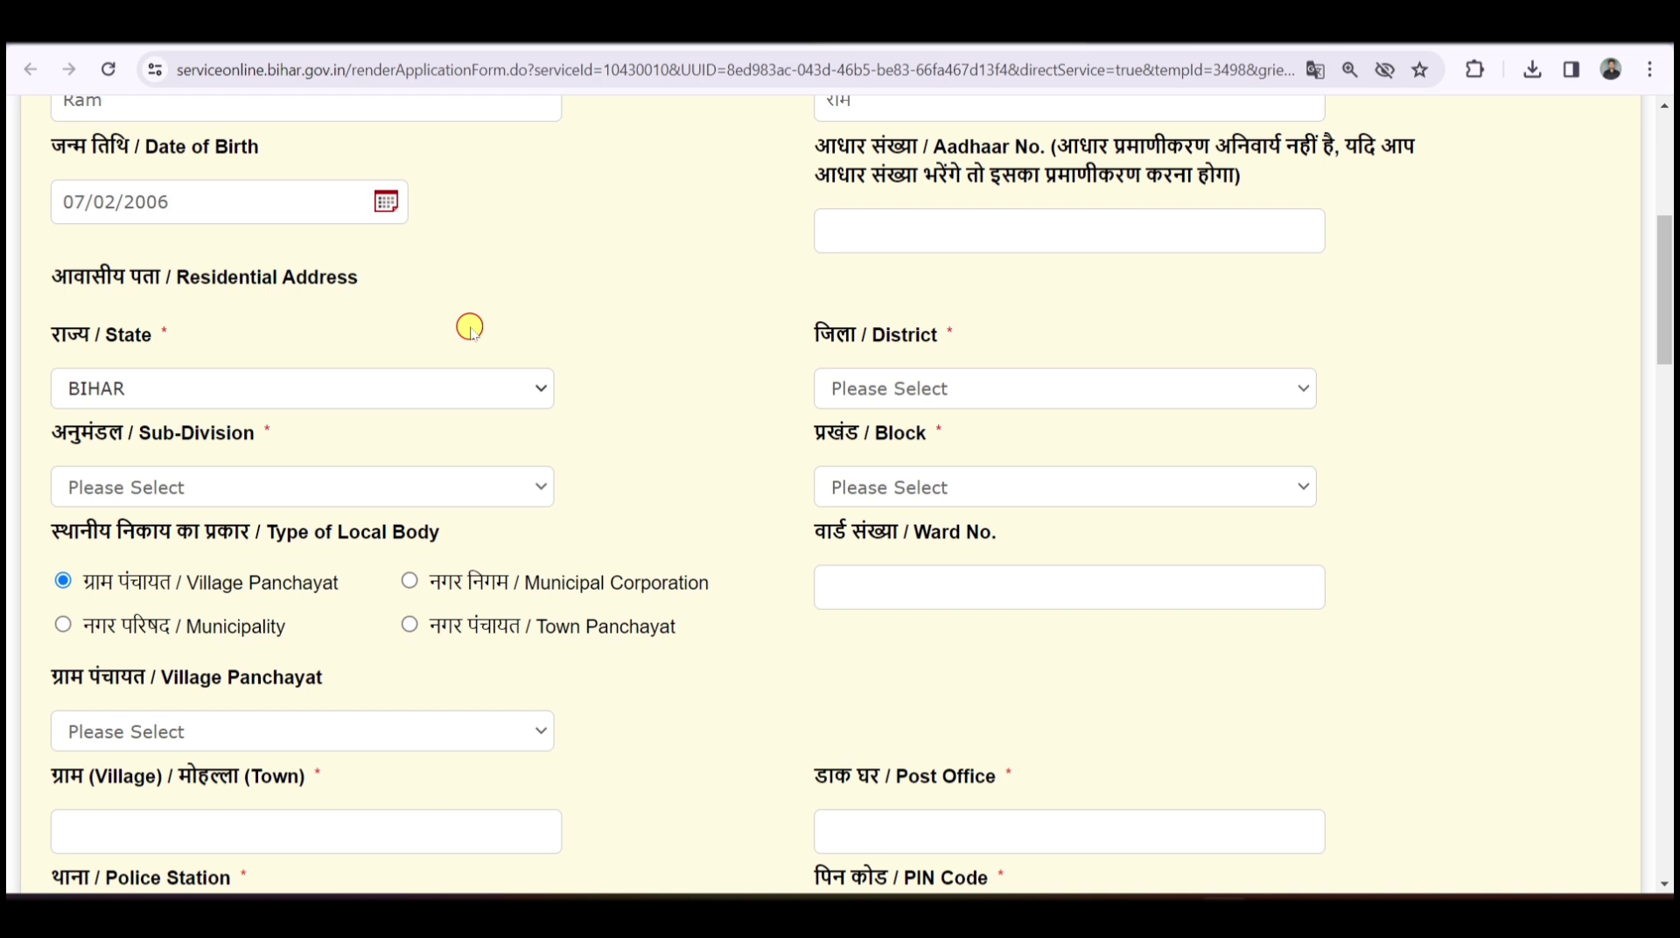
- Set district PURNIA, sub-division BANMANKHI and block BANMANKHI
scroll(936, 632, "down", 5)
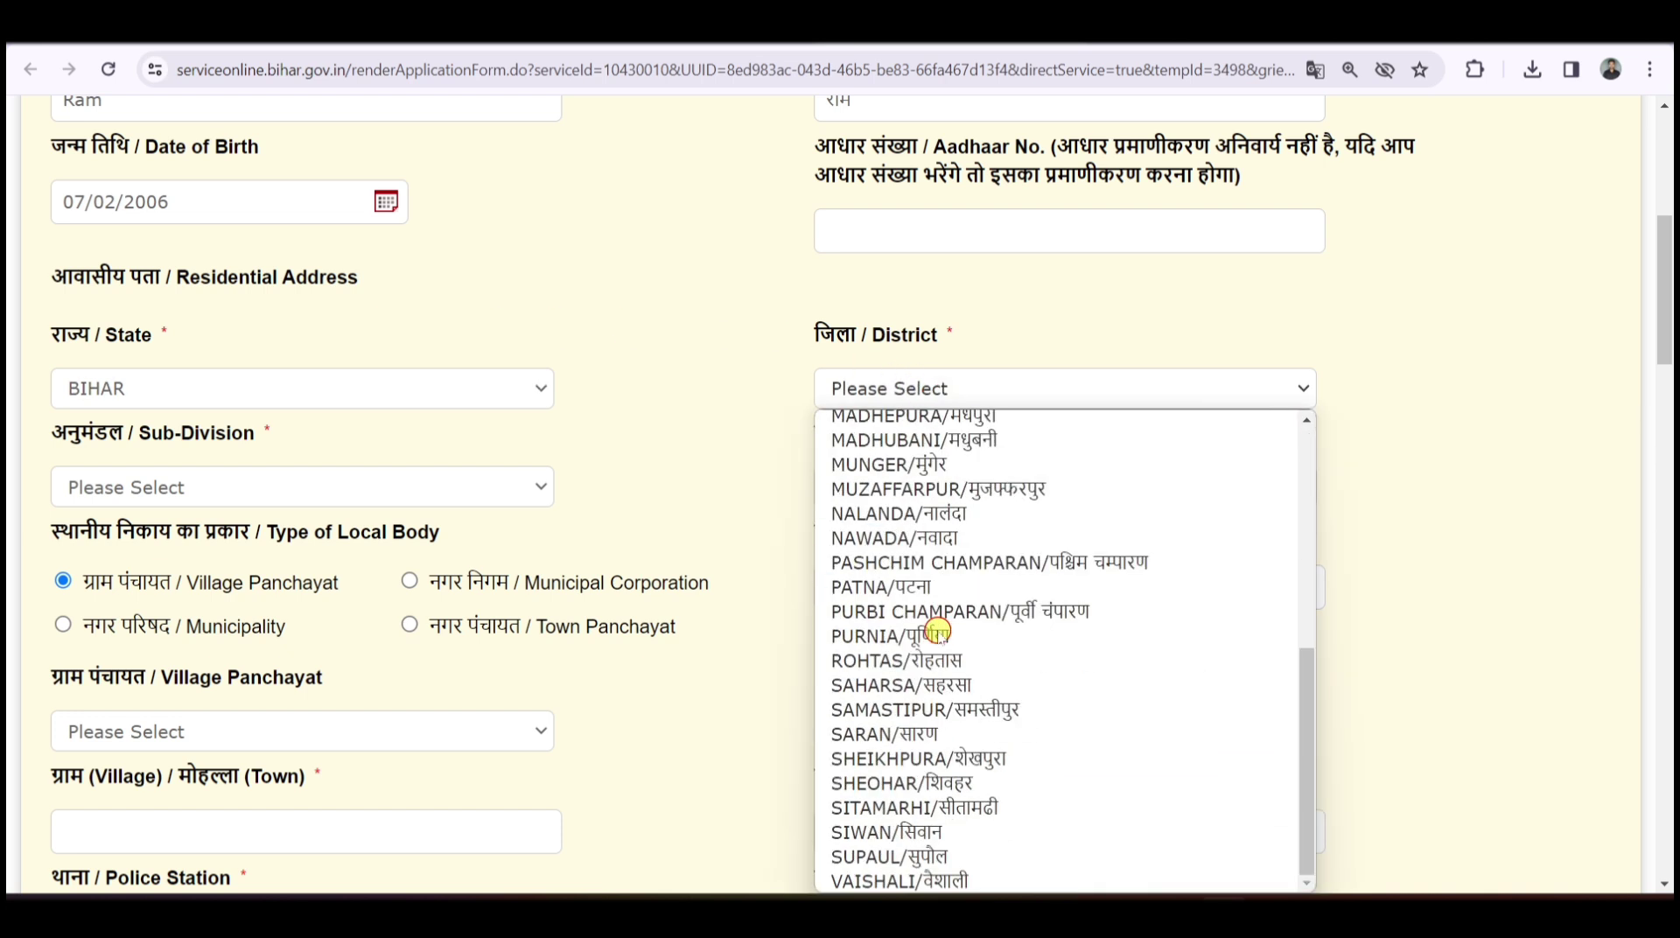
left_click(921, 639)
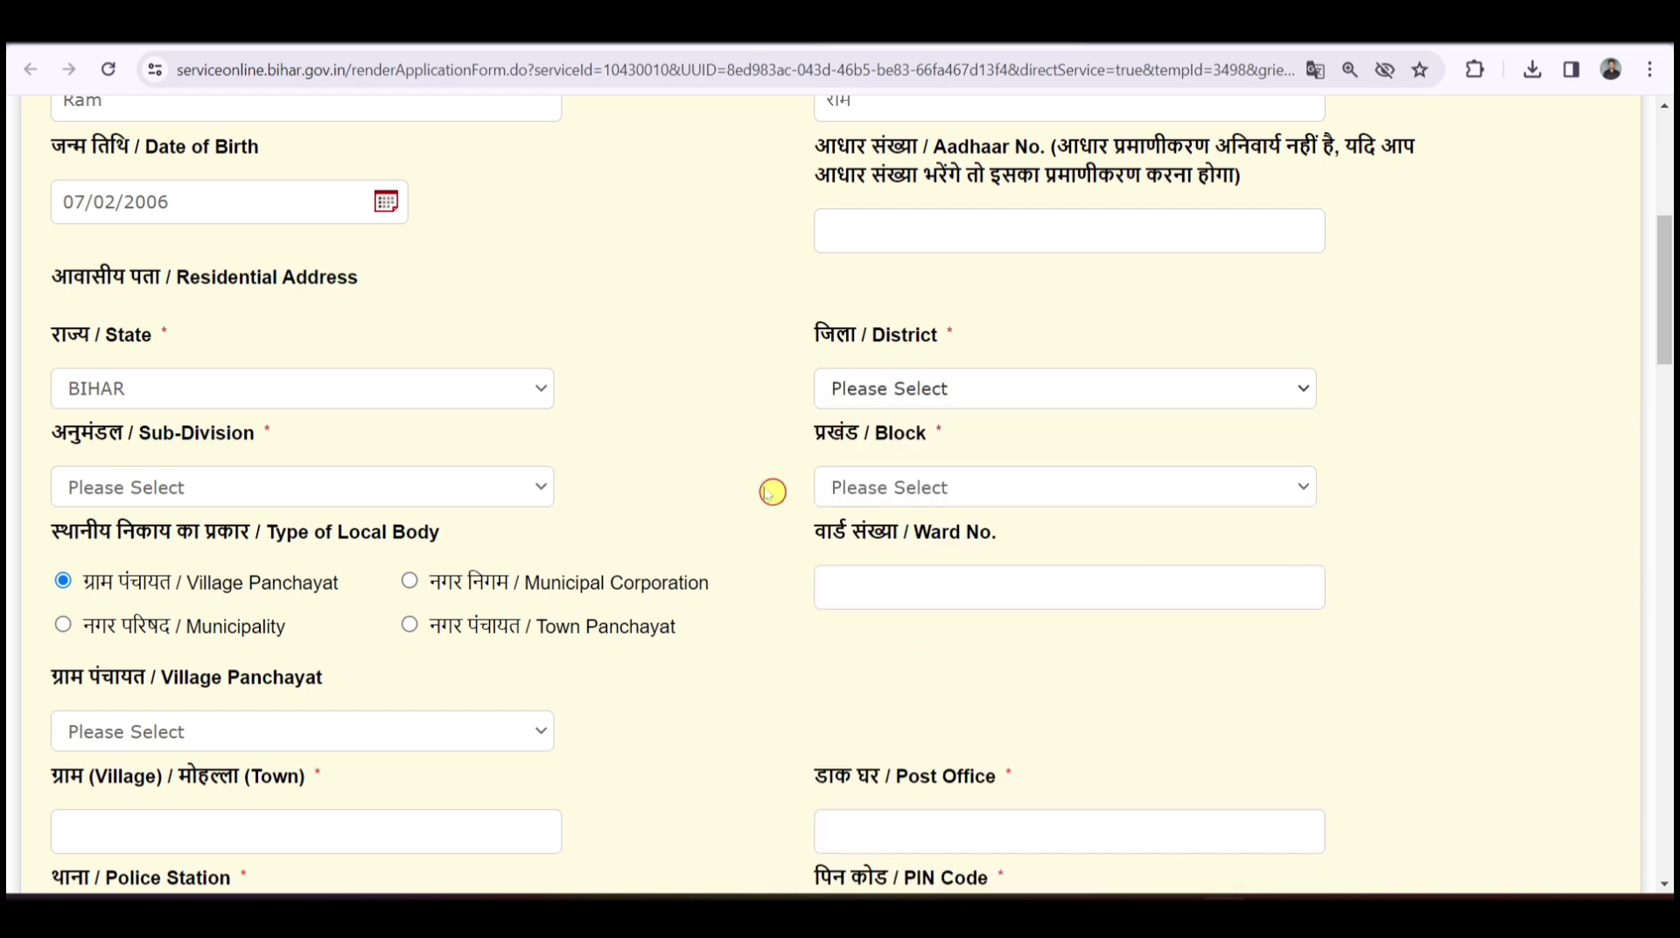
left_click(263, 487)
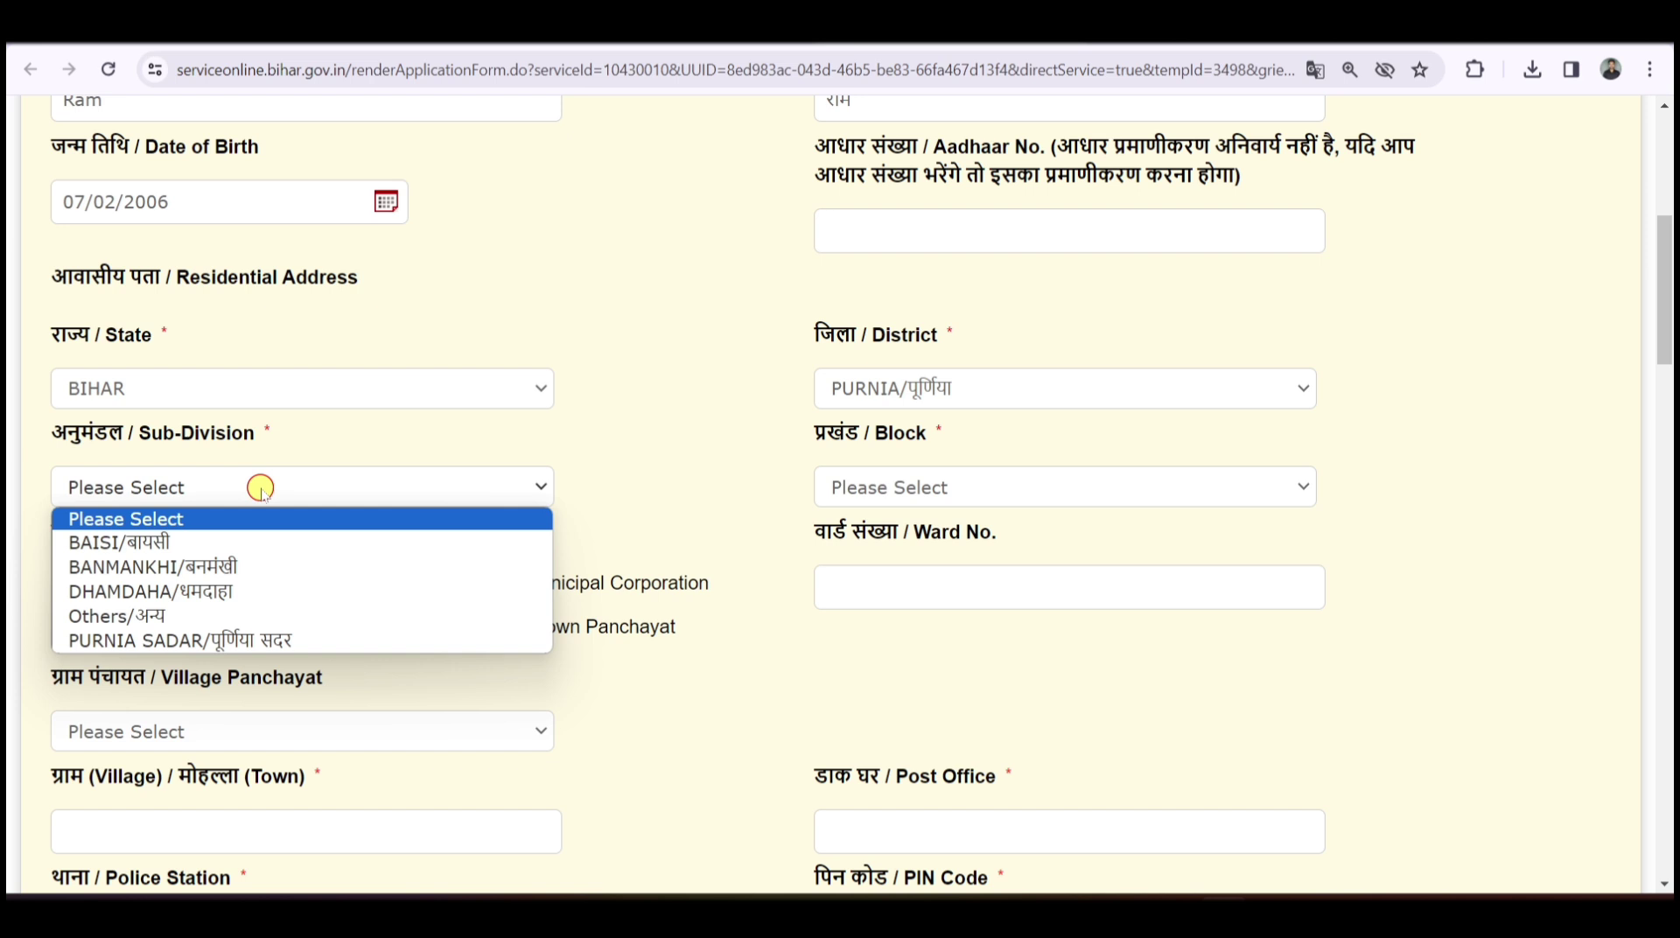
left_click(204, 571)
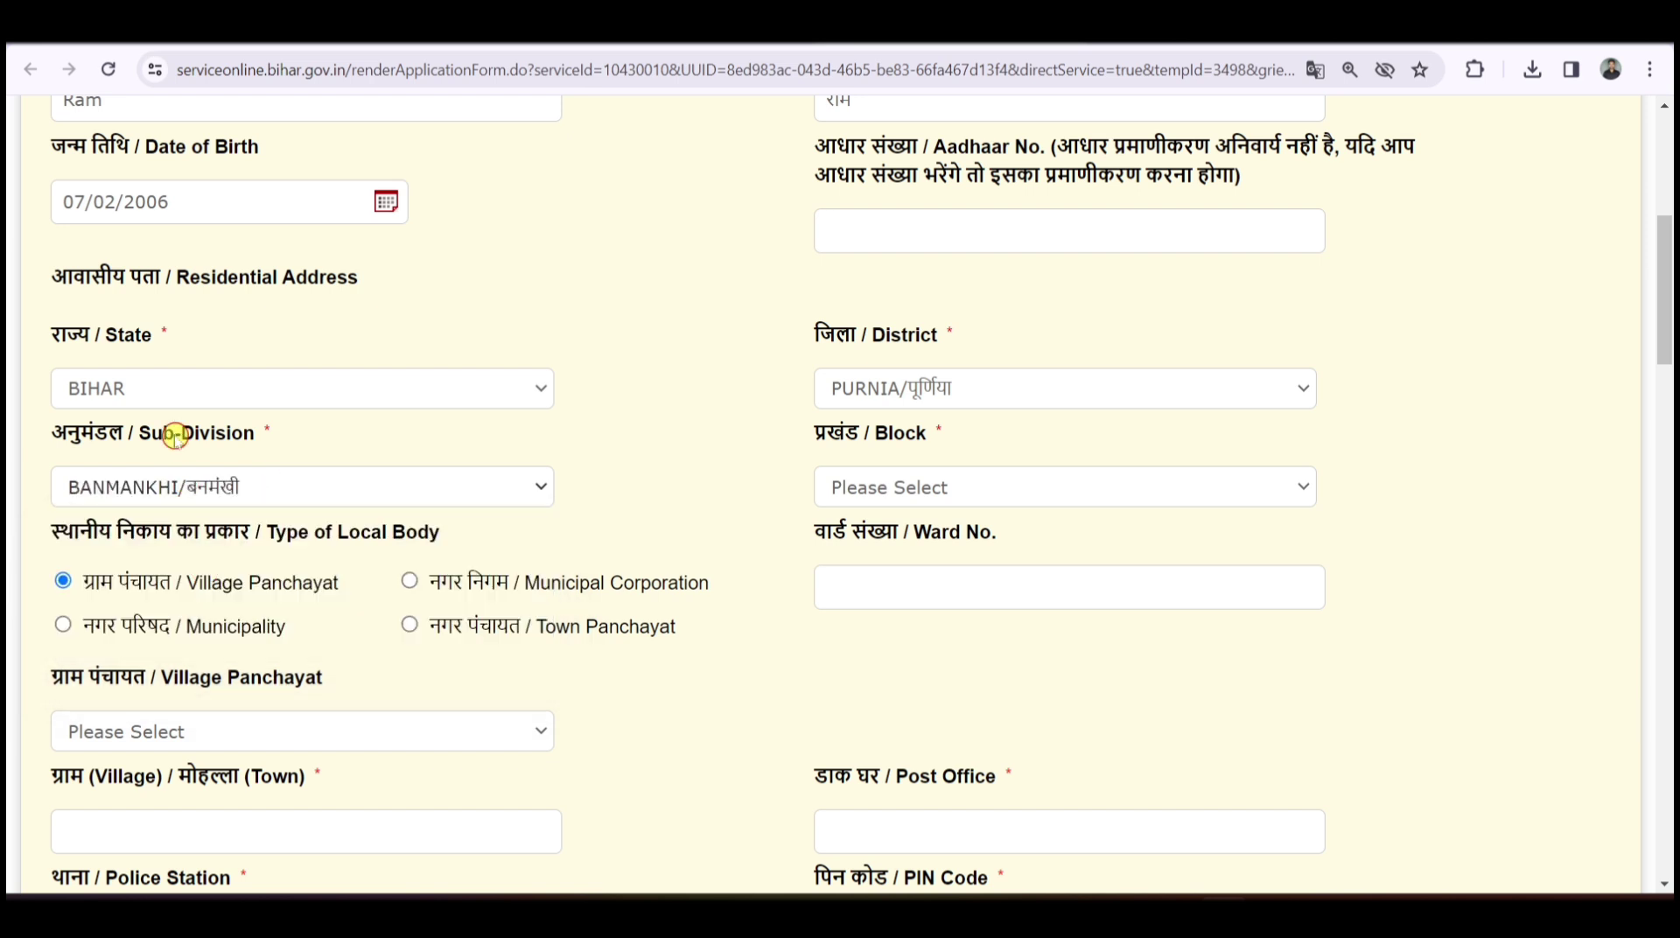
left_click(926, 492)
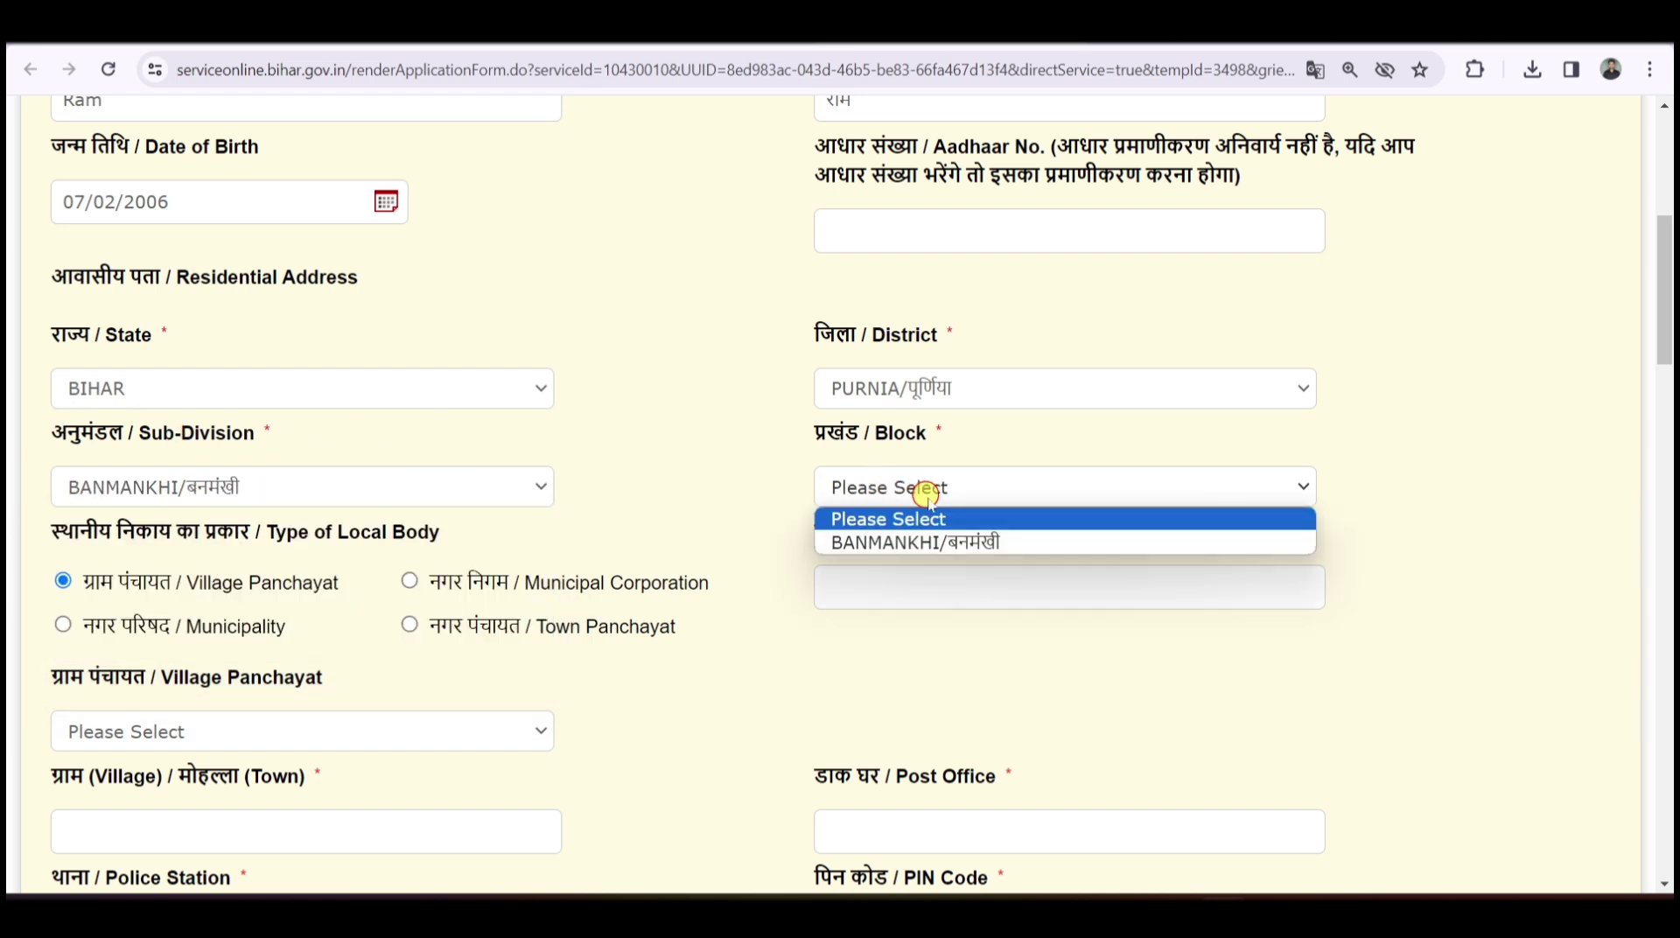
left_click(937, 541)
scroll(638, 423, "down", 2)
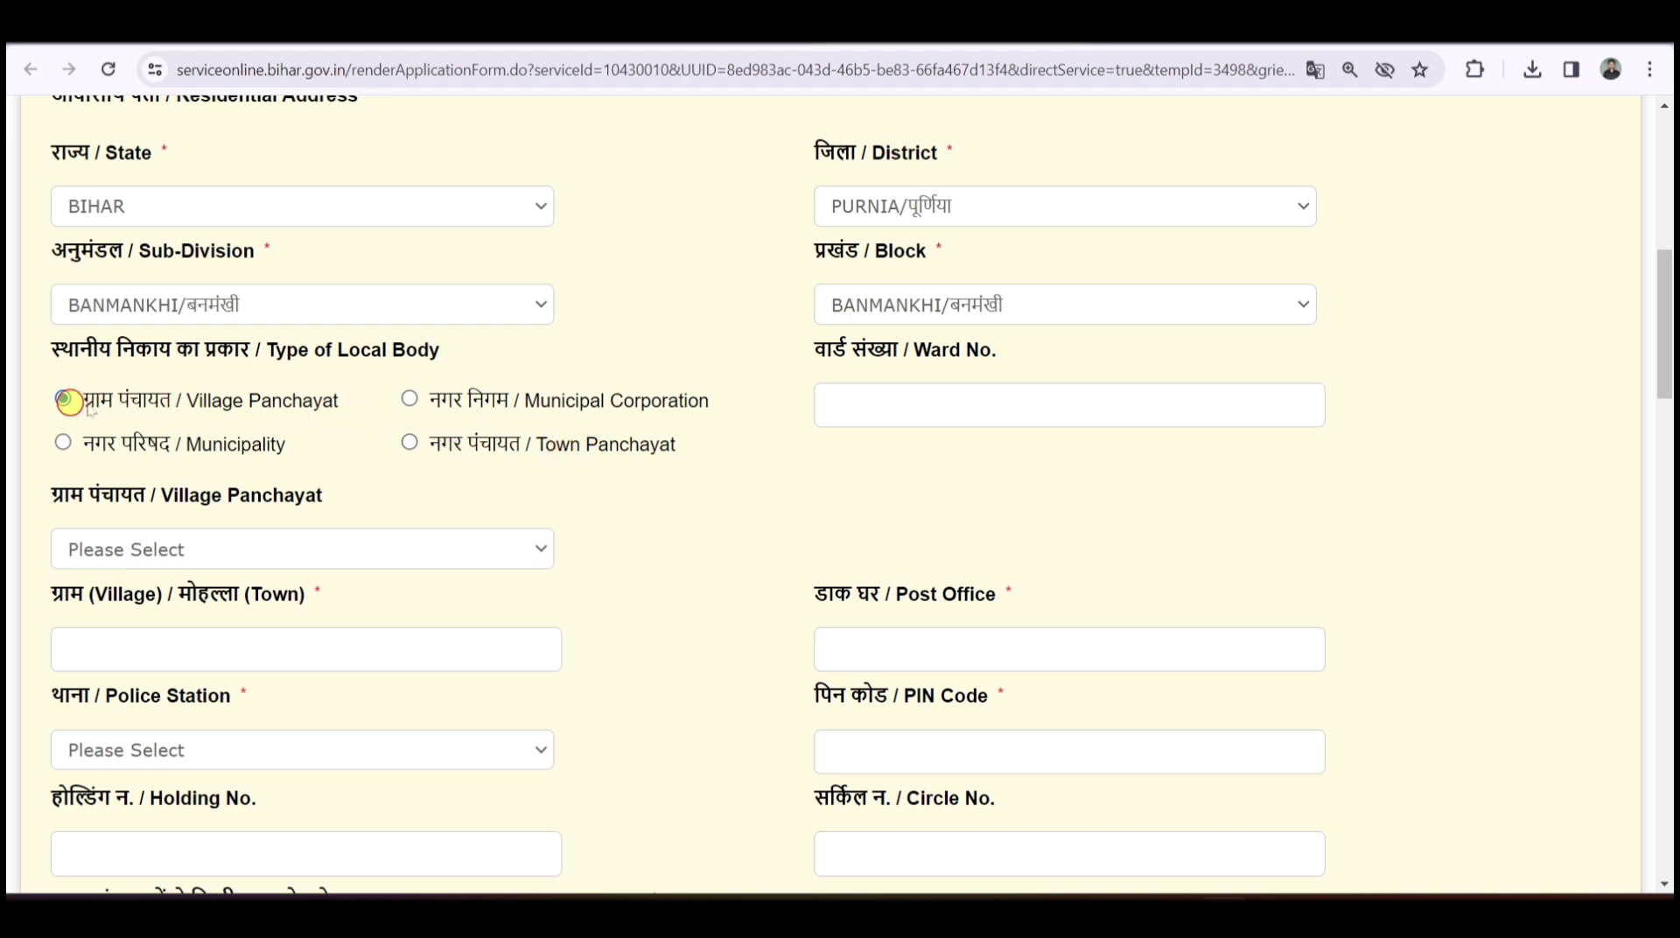
left_click(992, 402)
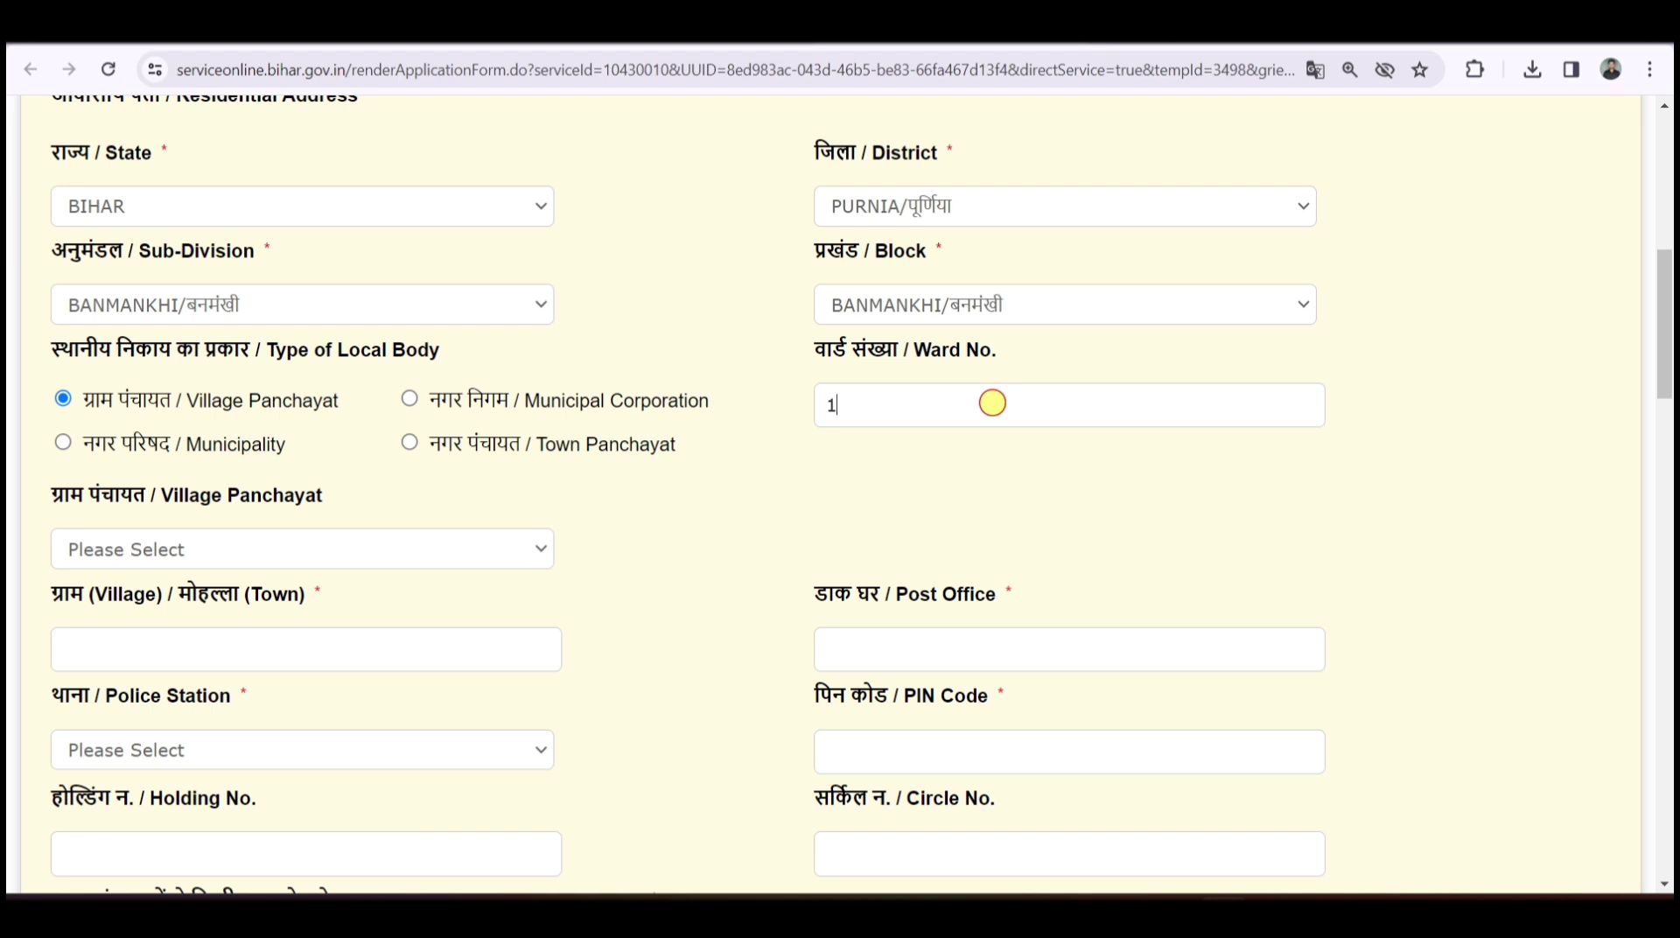
left_click(357, 548)
left_click(255, 296)
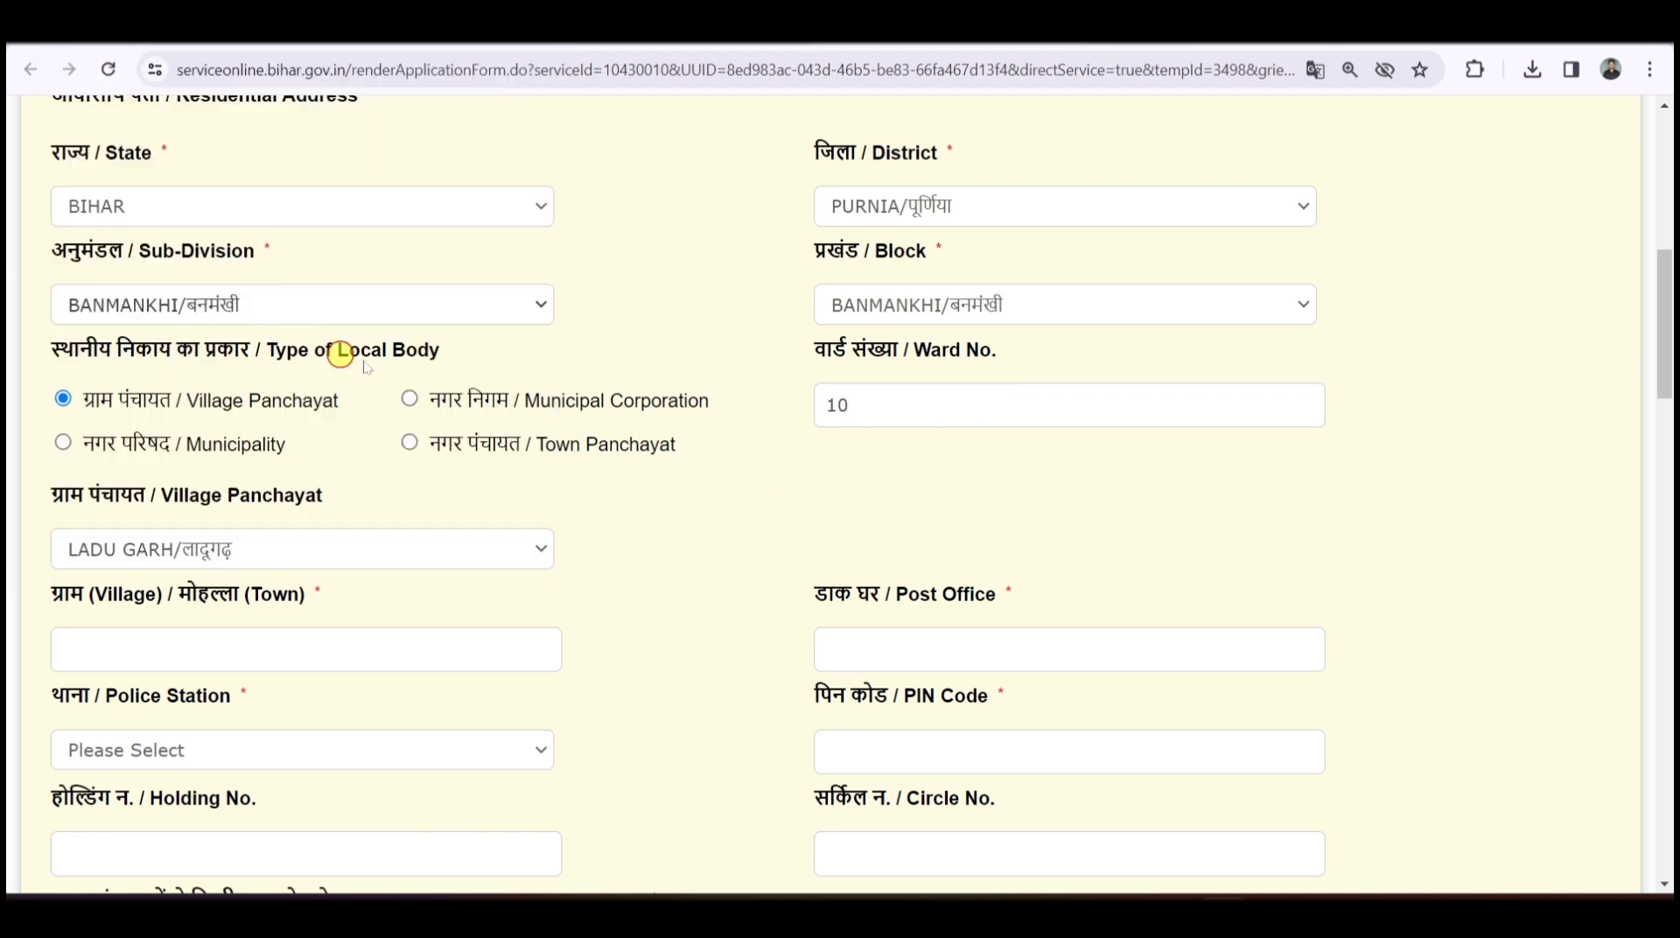
scroll(588, 330, "down", 2)
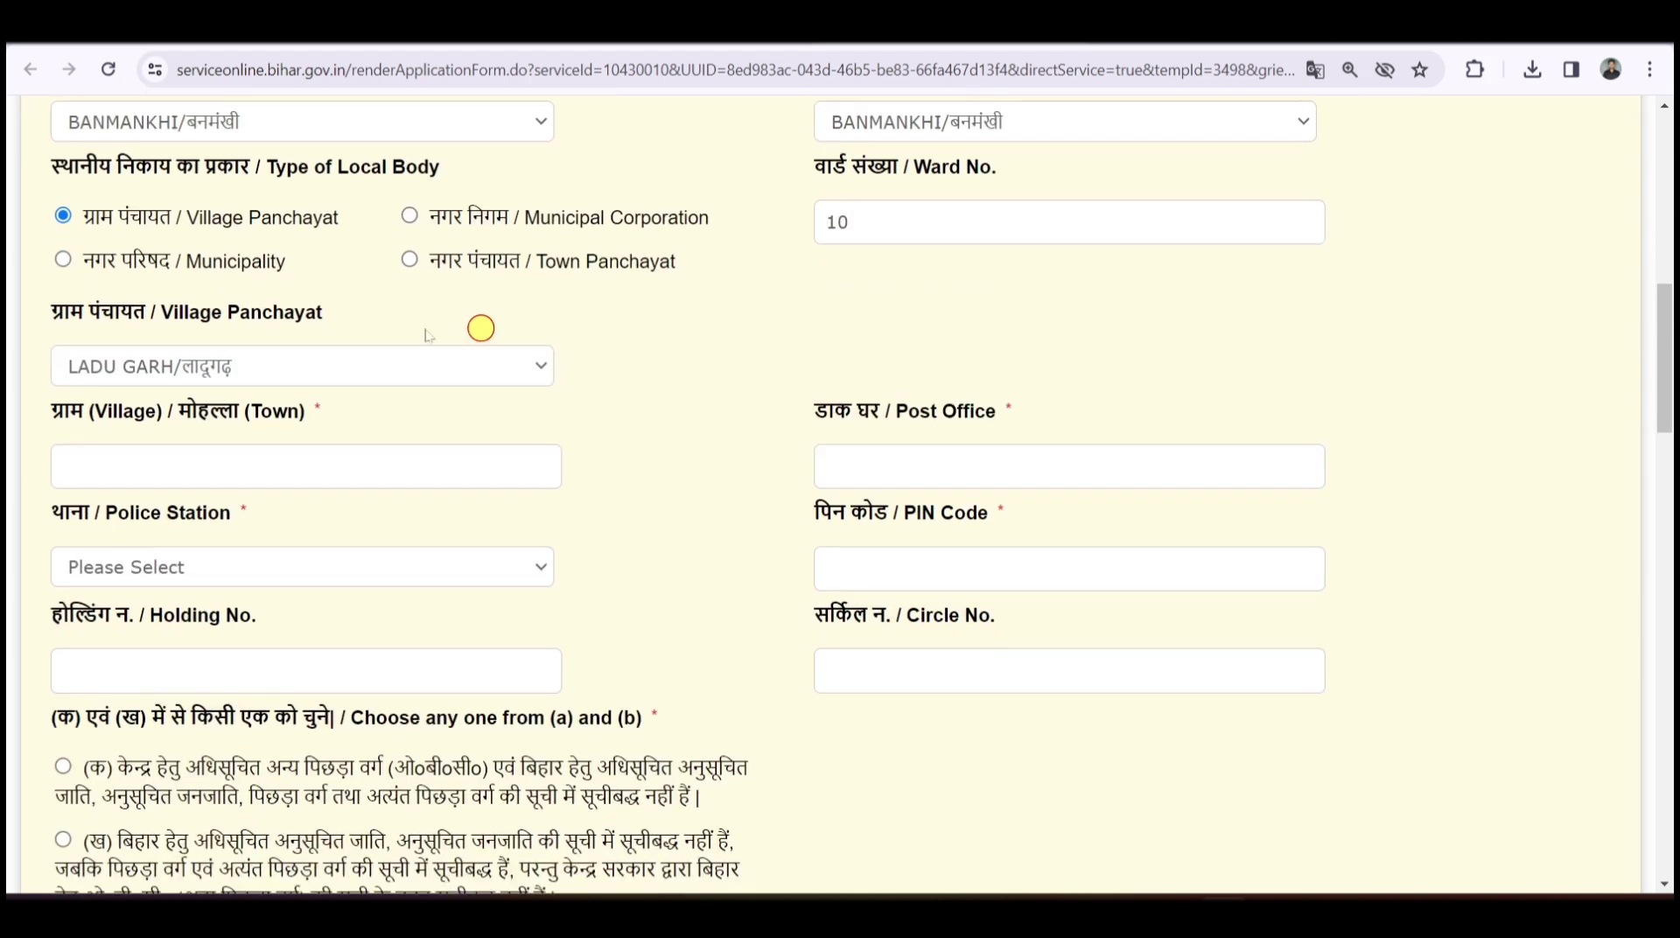
- Type Rampur as the village/town name
left_click(167, 461)
scroll(548, 408, "up", 10)
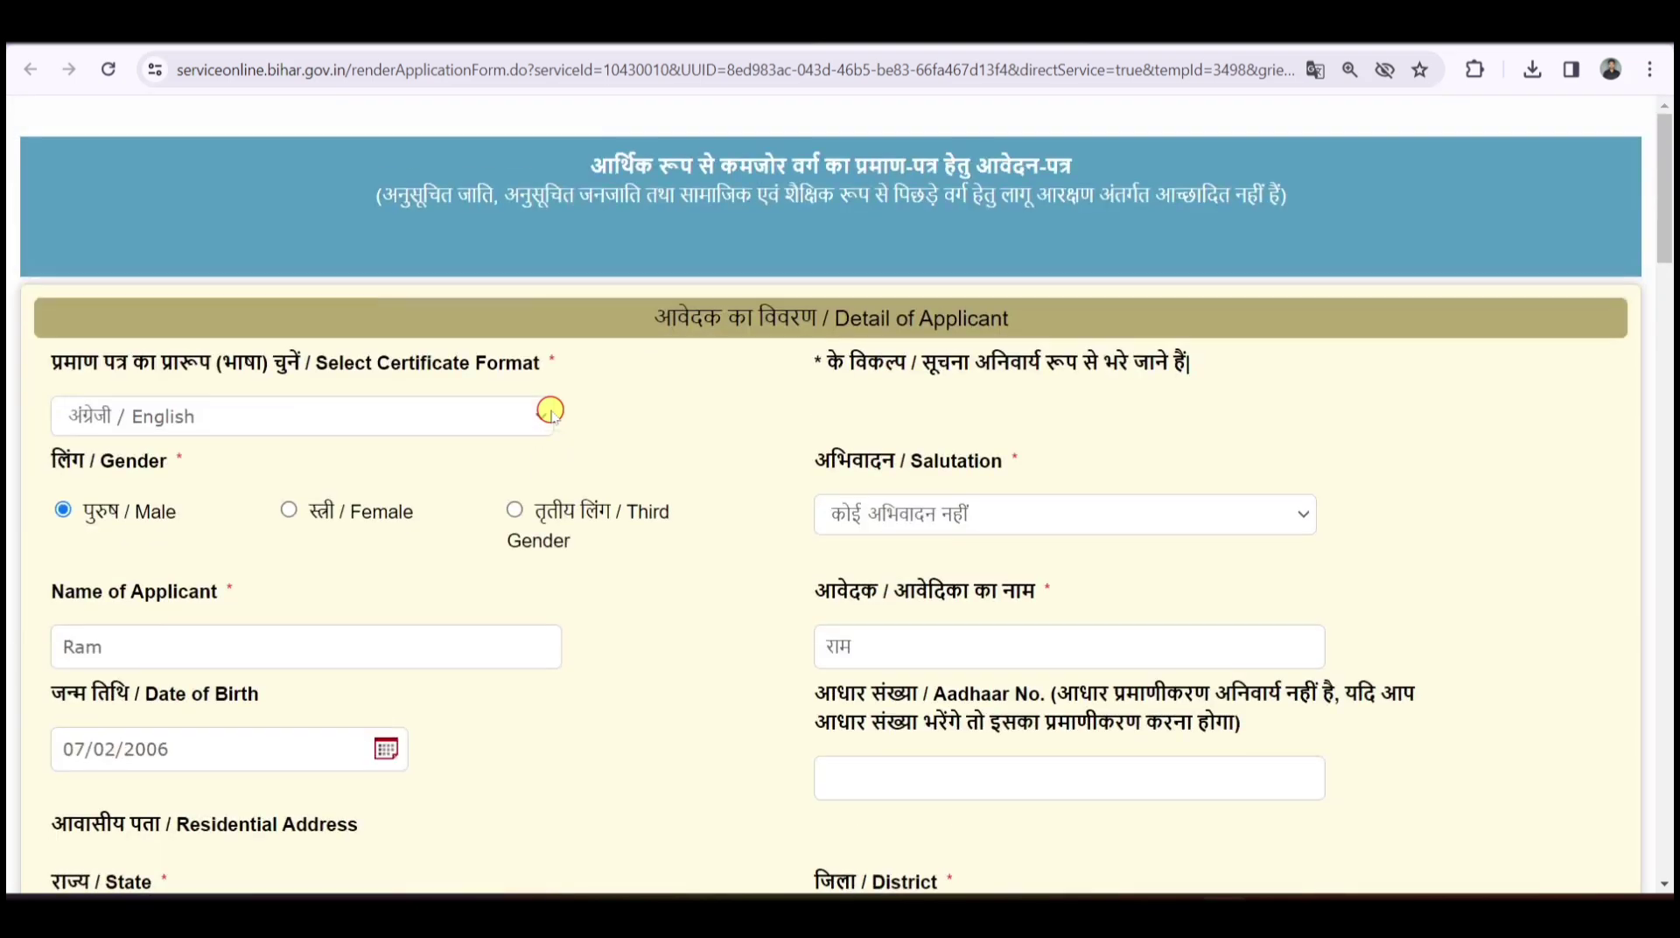
scroll(660, 413, "down", 6)
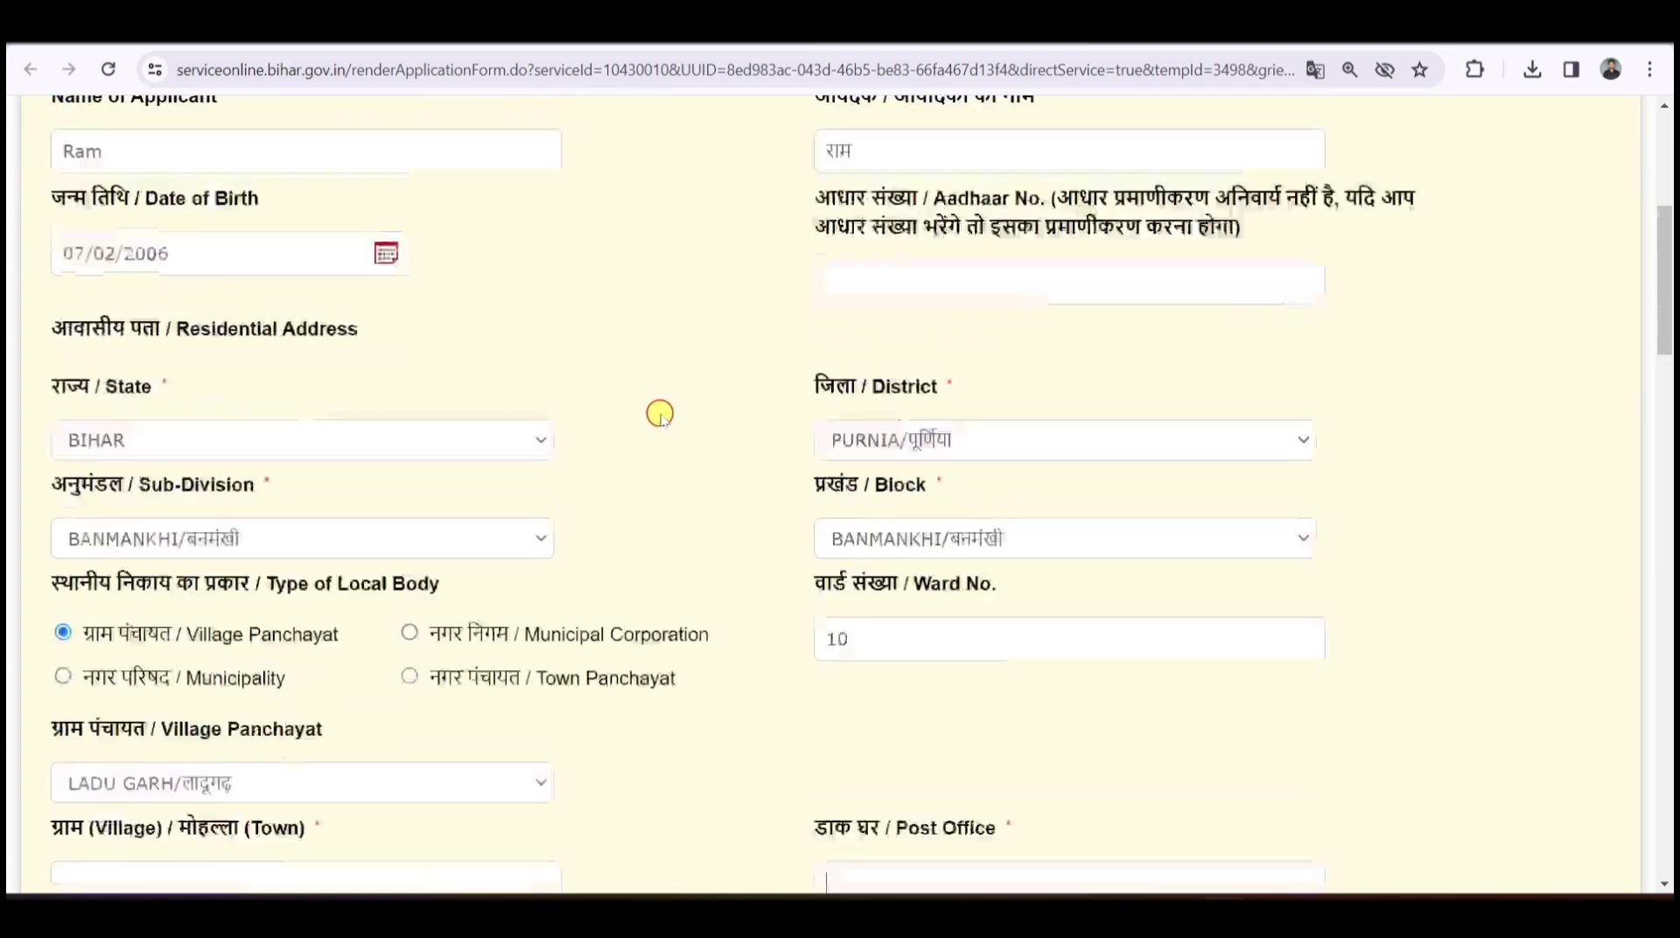
scroll(656, 410, "down", 7)
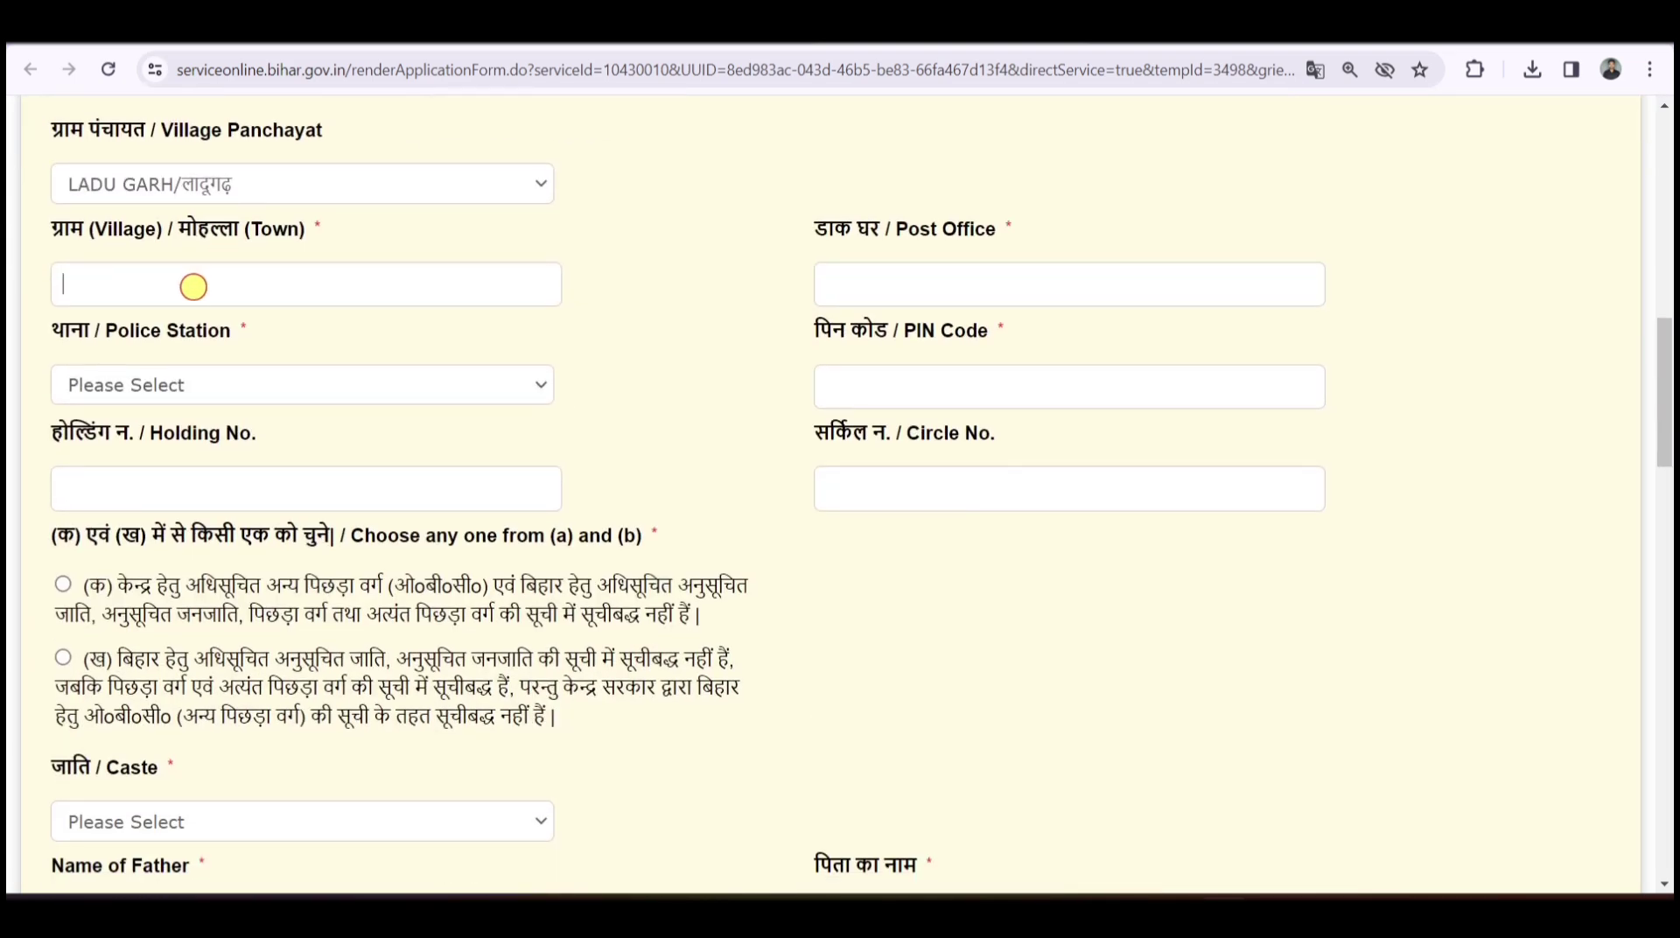
type("Rampur")
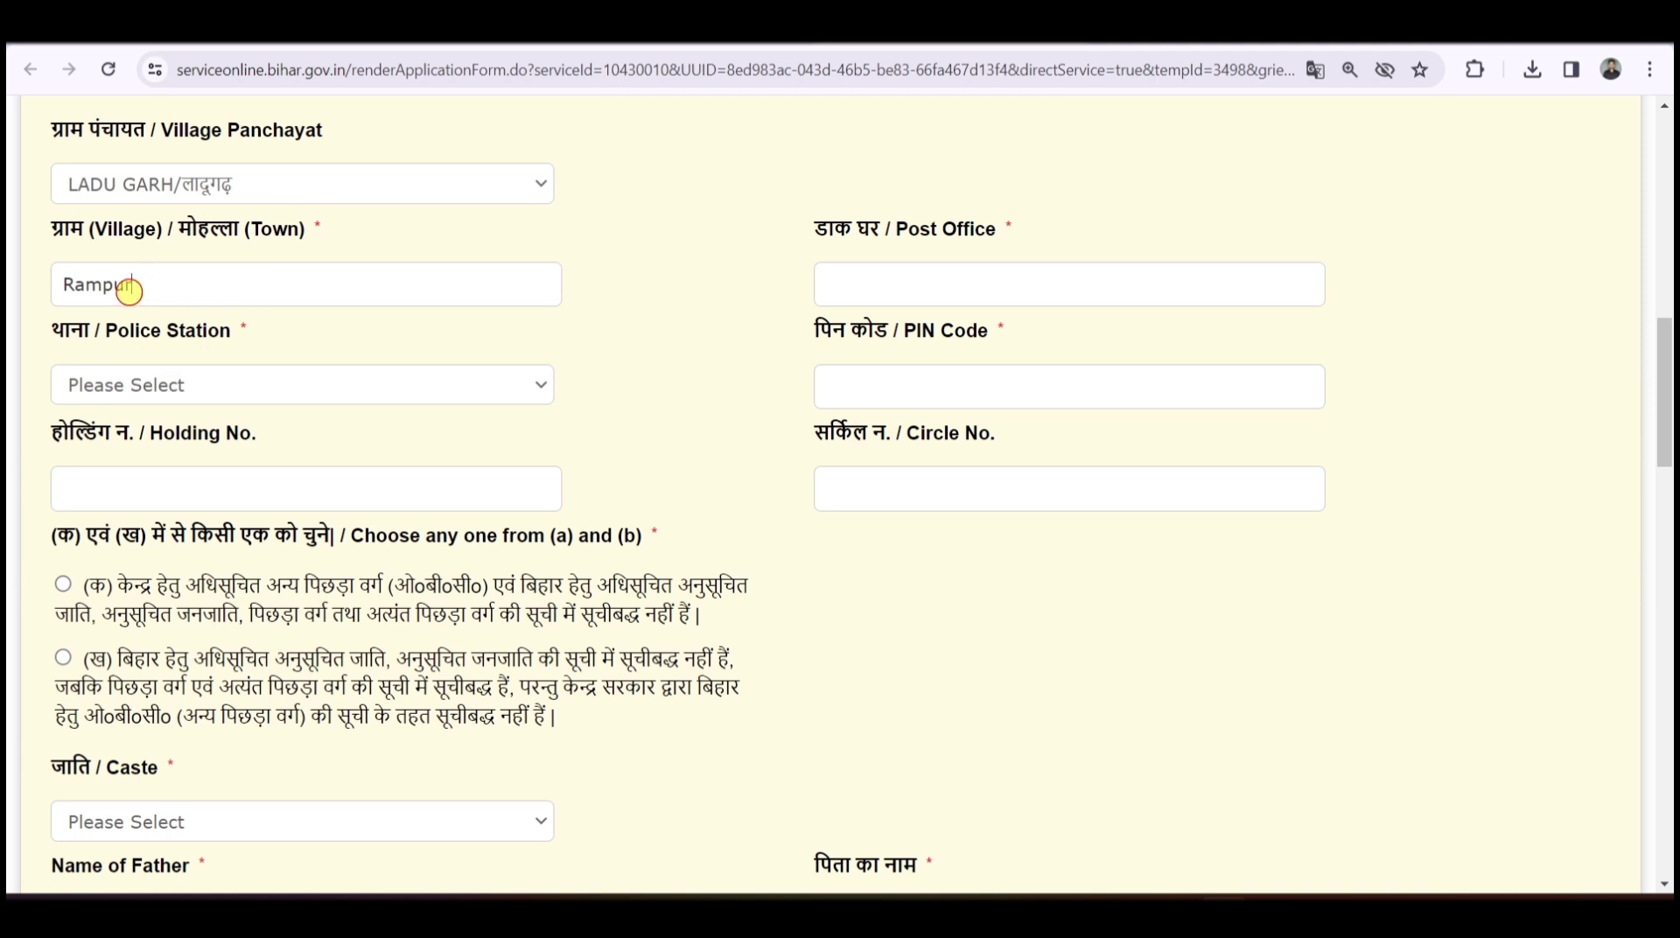
left_click_drag(130, 288, 72, 290)
left_click(70, 290)
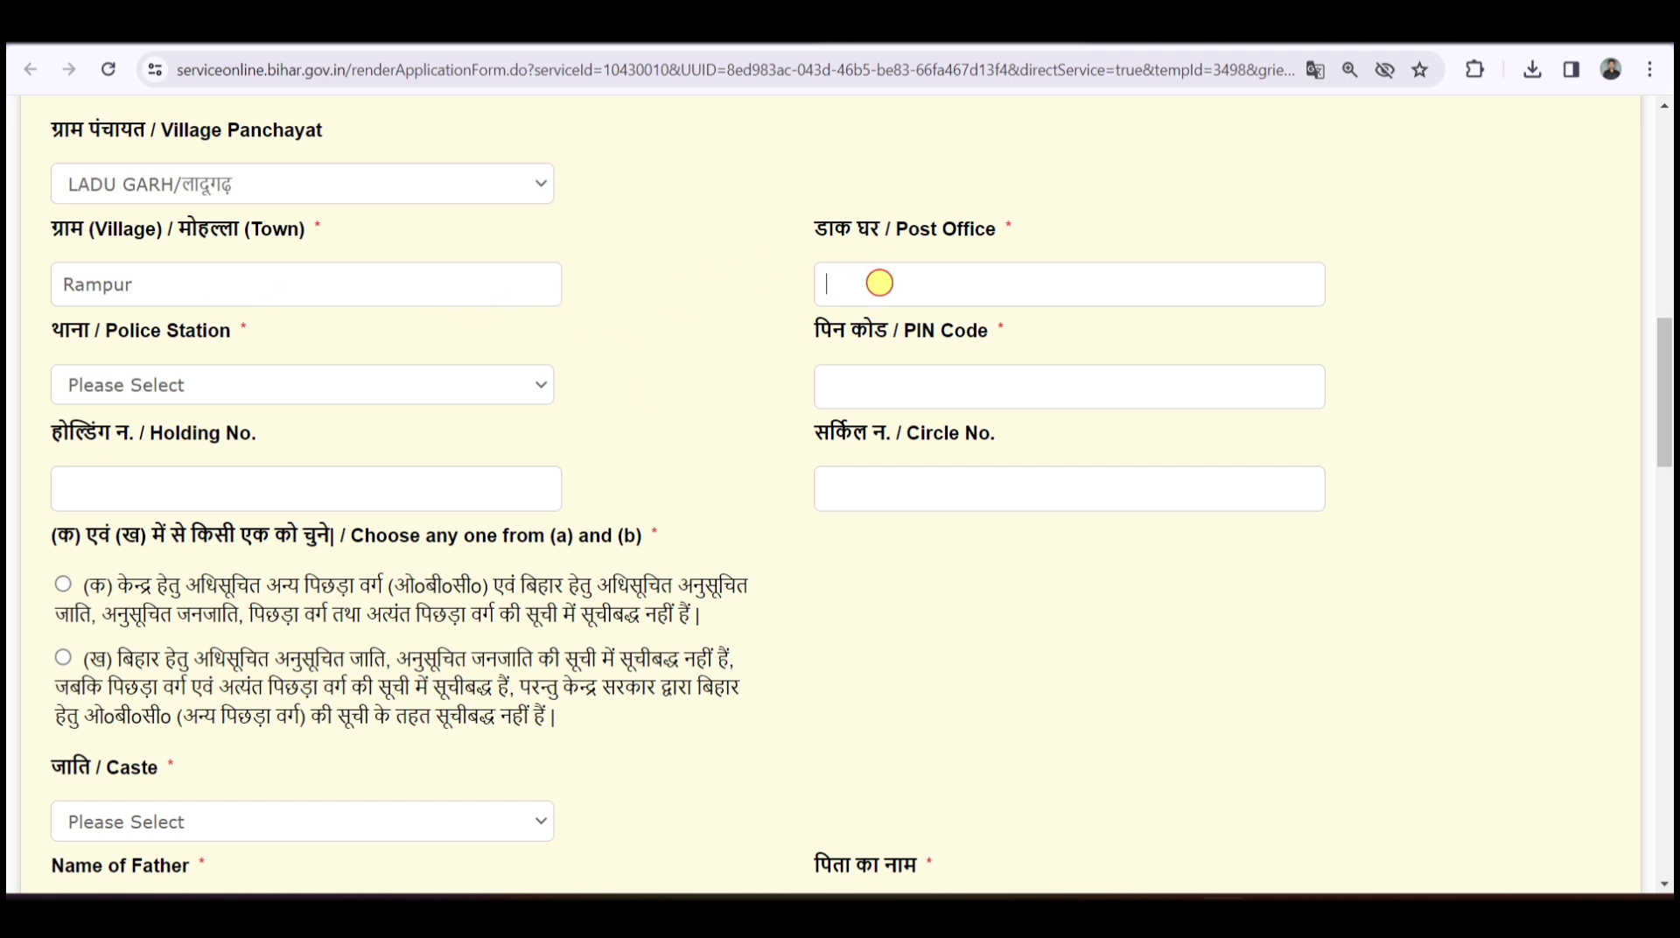
- Pick Angarh as the police station and move to the PIN code field
left_click(218, 385)
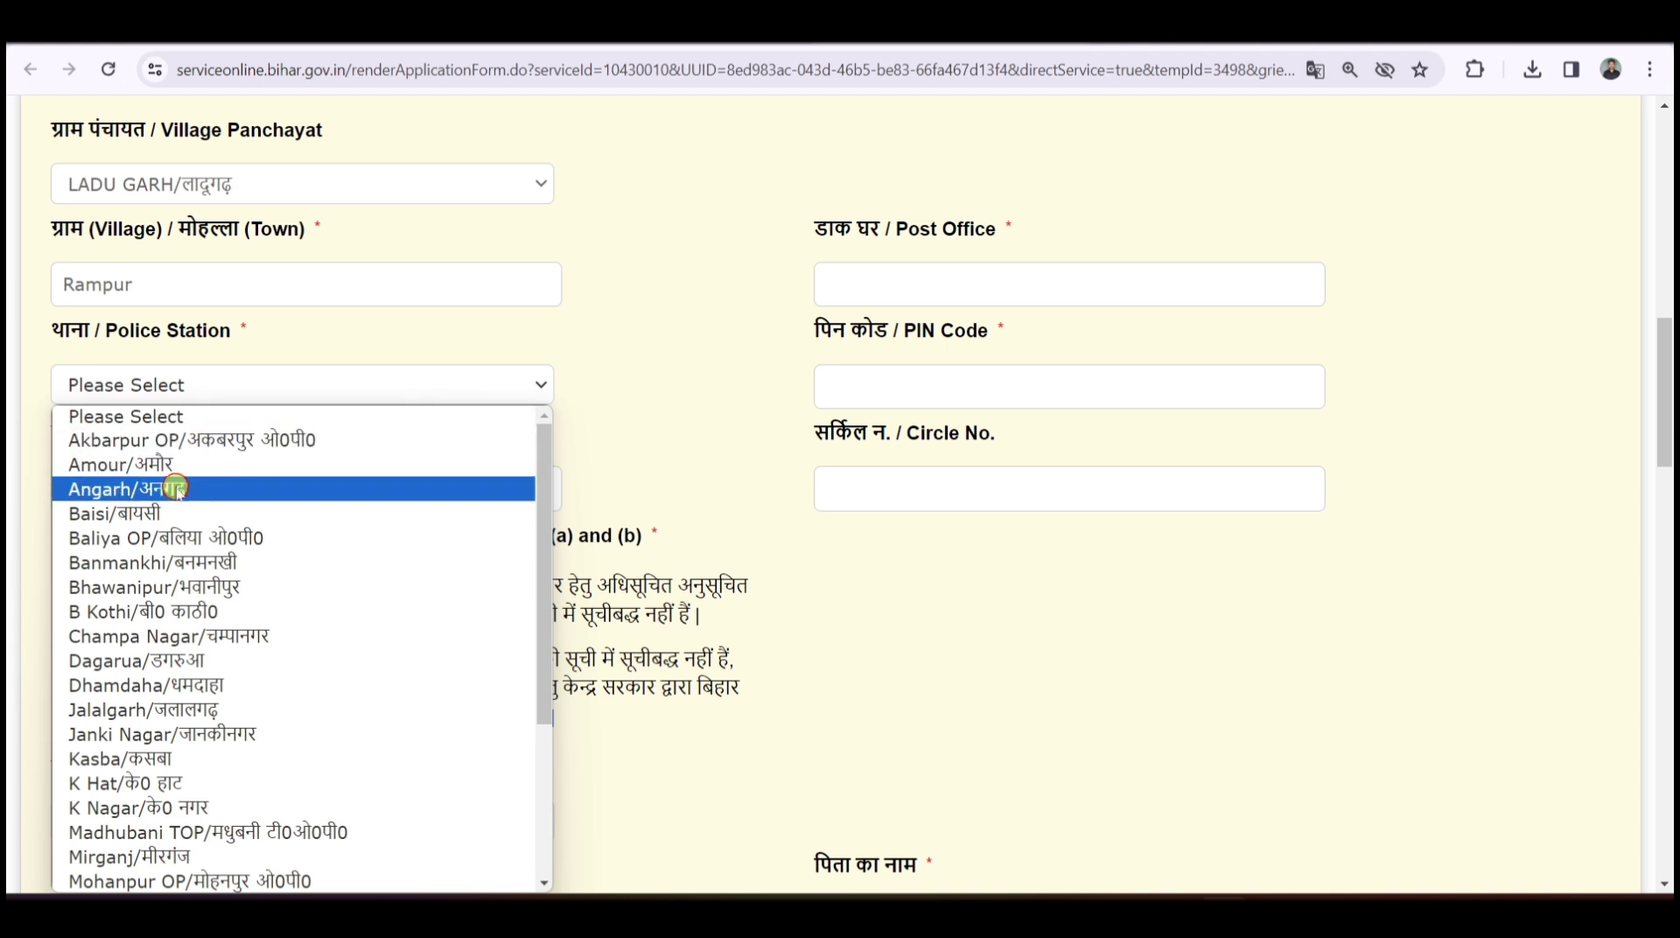
left_click(177, 490)
left_click(935, 402)
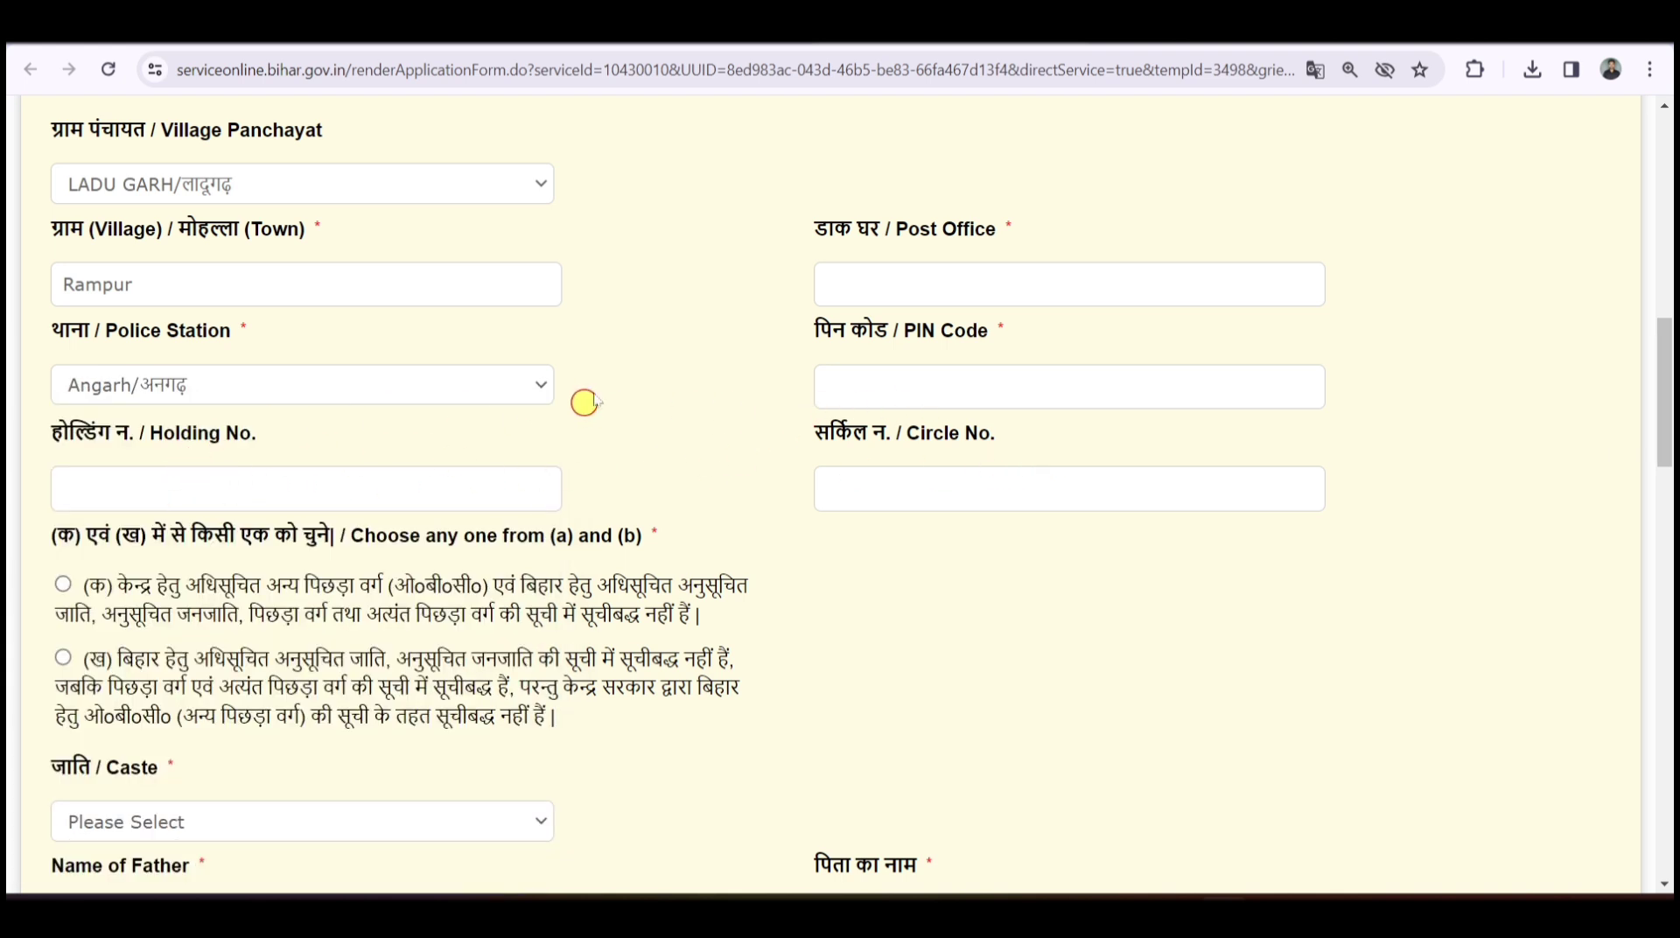
scroll(670, 300, "down", 2)
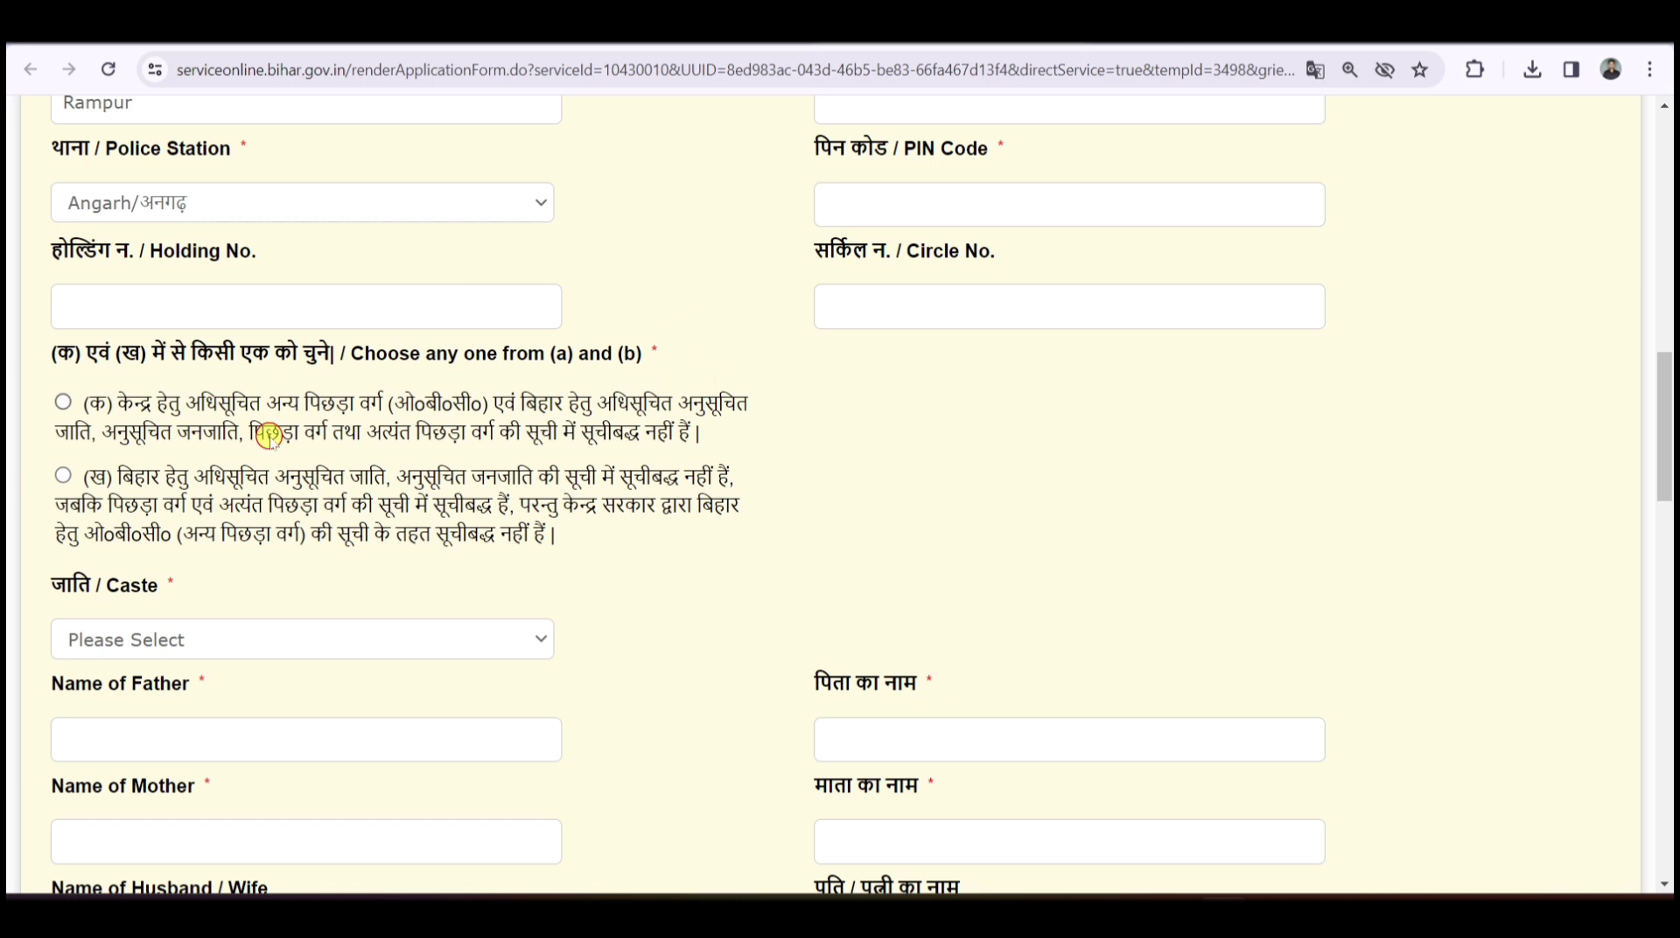
- Review the (क)/(ख) choices and select radio option (ख) as the category declaration
left_click_drag(59, 357, 661, 356)
left_click(662, 357)
left_click_drag(119, 403, 602, 399)
left_click(492, 403)
left_click(63, 400)
left_click(63, 475)
- Select option (क) and set the caste to भूमिहार / Bhoomihar
scroll(630, 439, "down", 2)
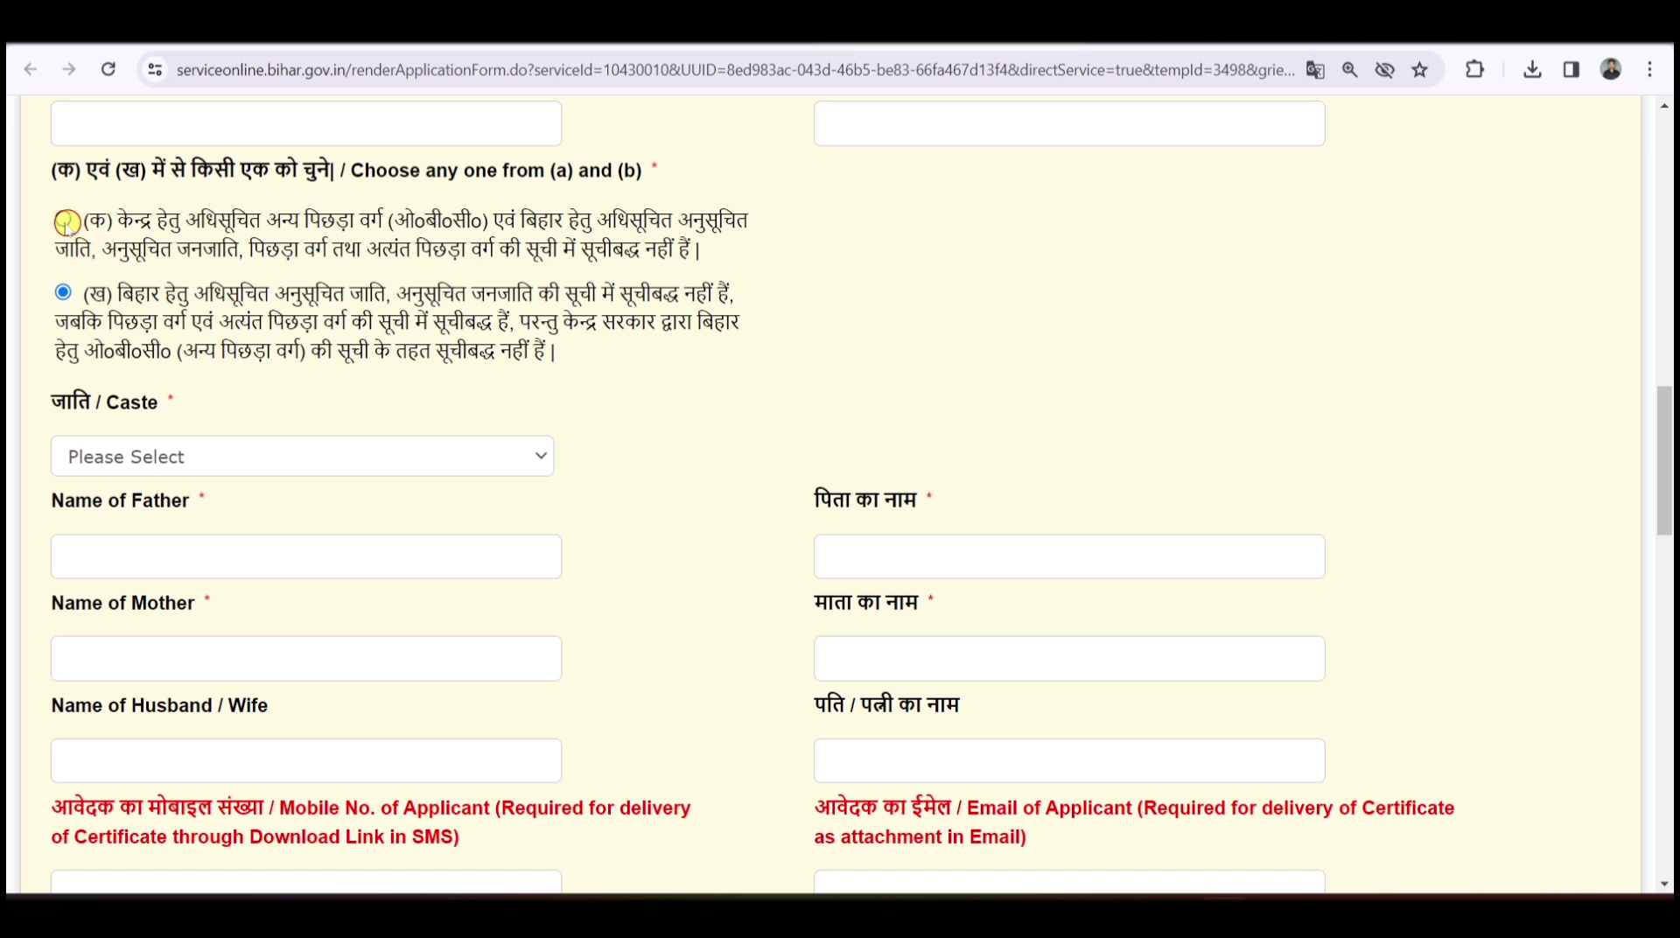
left_click(63, 219)
left_click(210, 455)
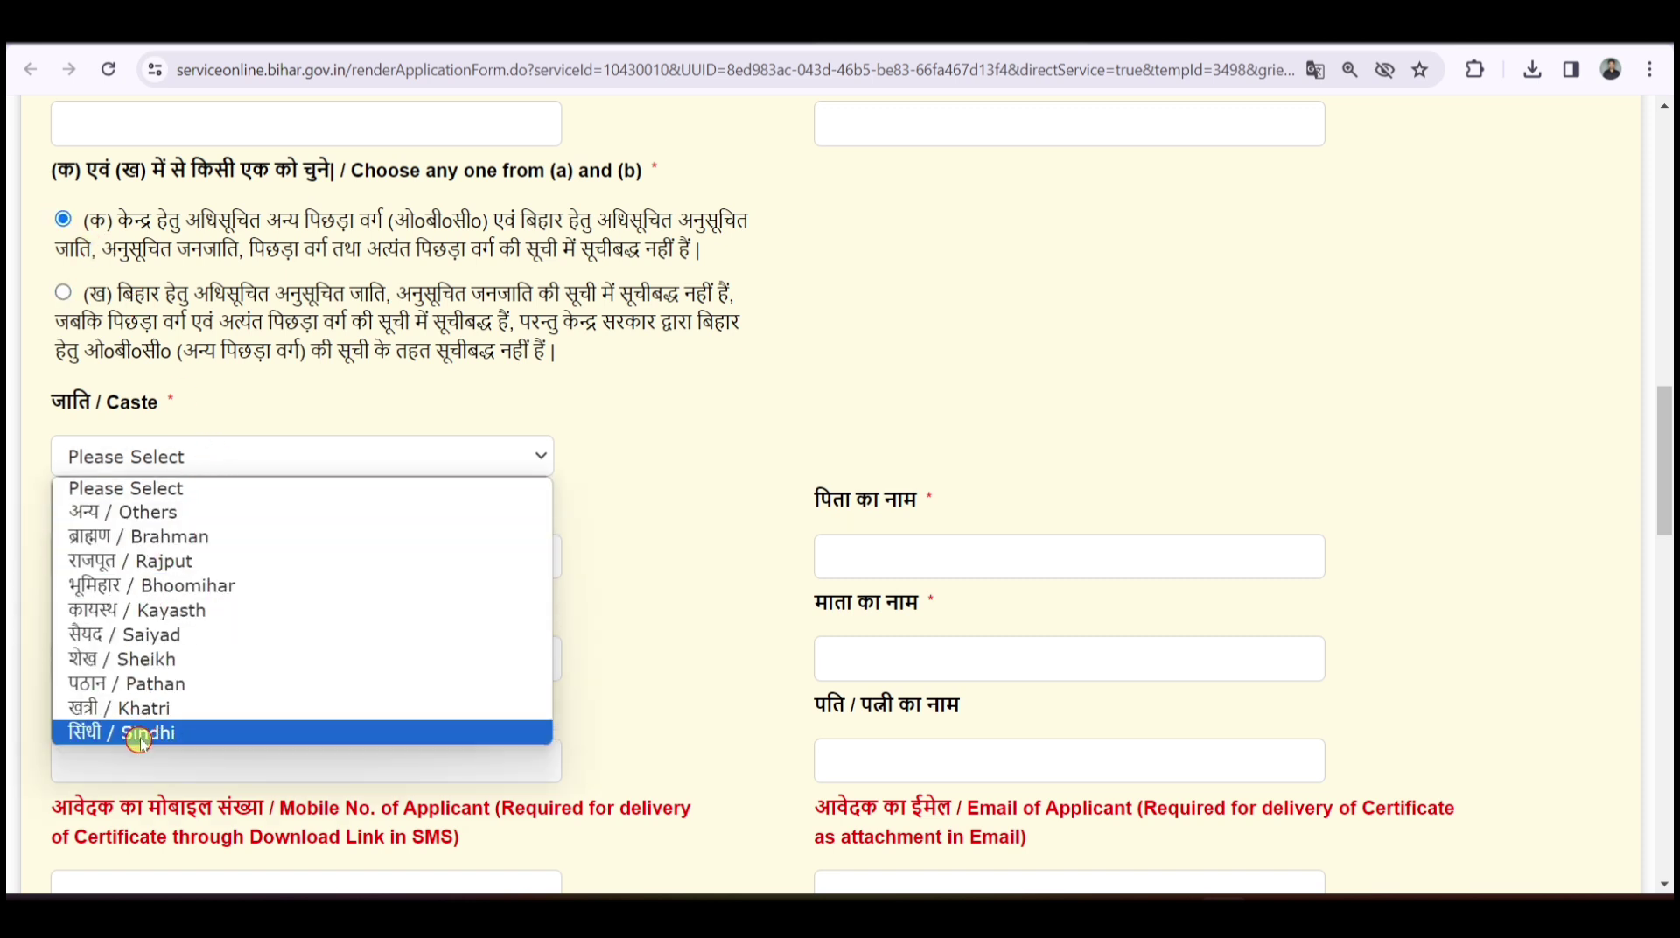
left_click(143, 513)
left_click(94, 560)
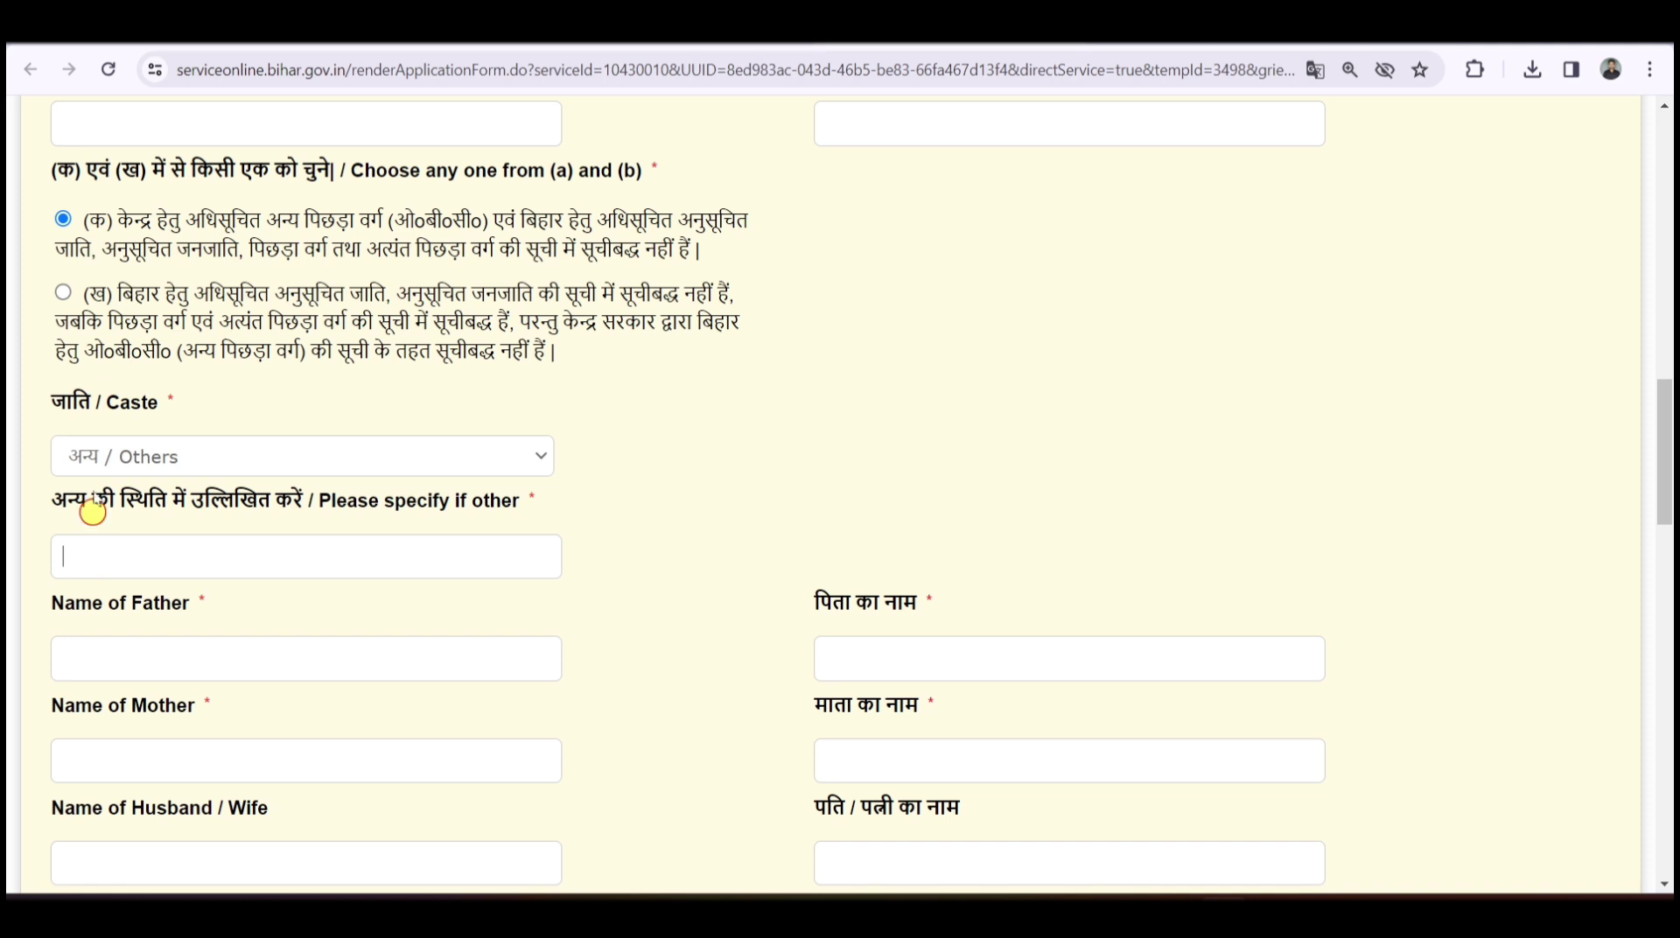
left_click(143, 451)
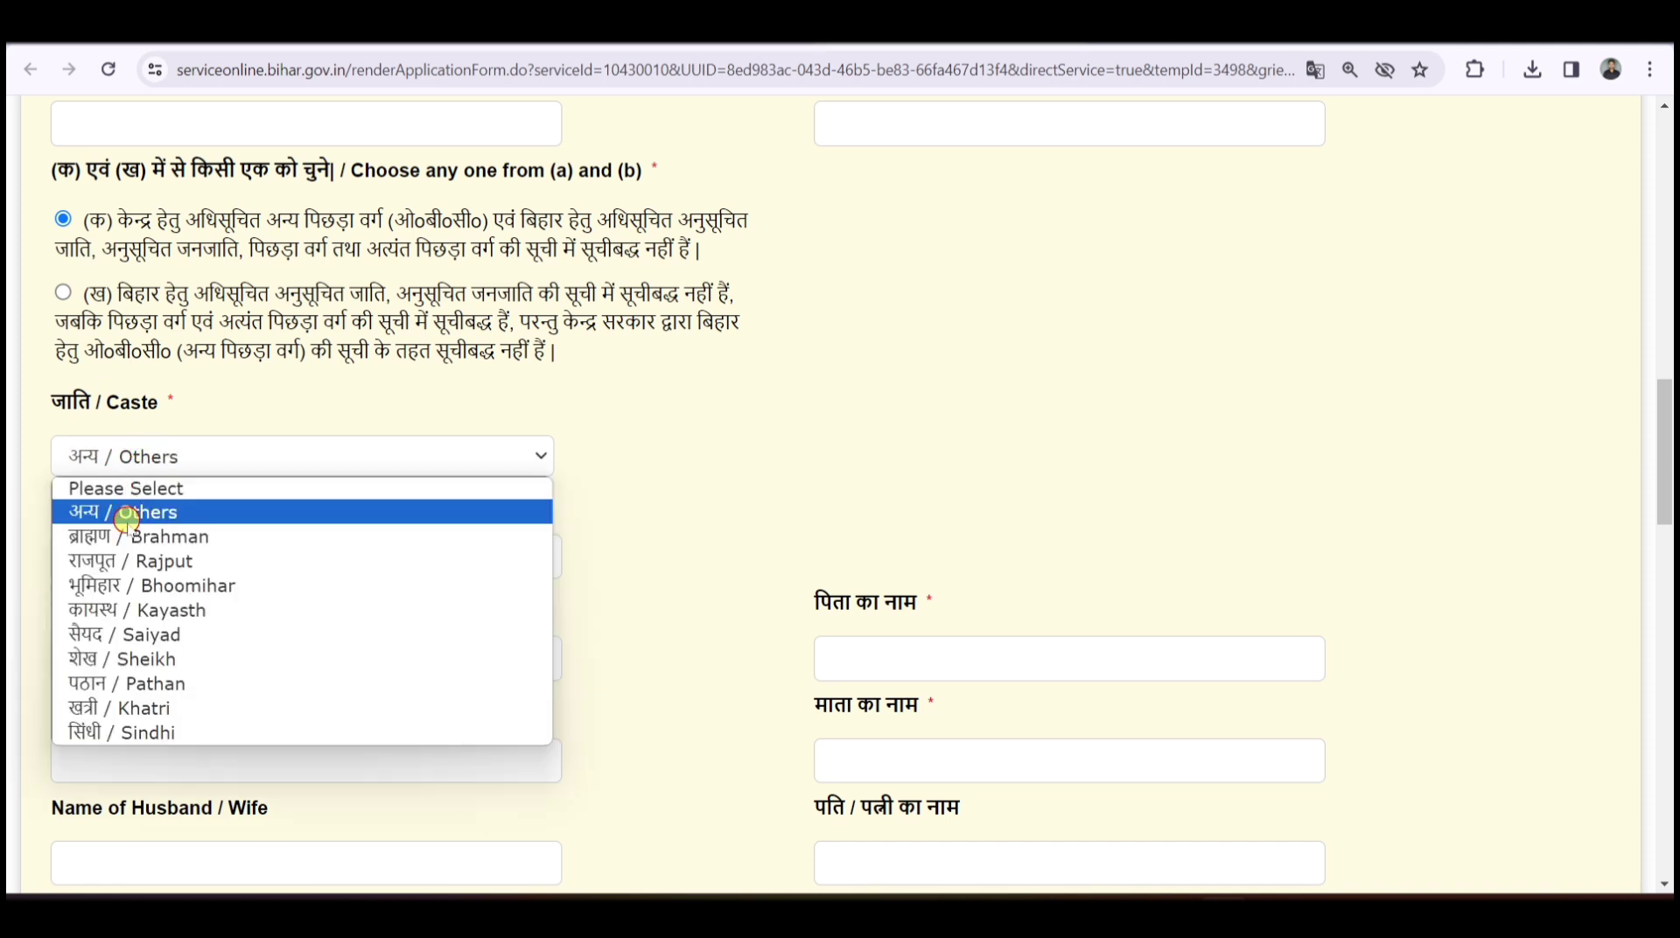
left_click(137, 579)
- Go through the father's, mother's, spouse's name, mobile and email fields
scroll(645, 356, "down", 2)
left_click(178, 385)
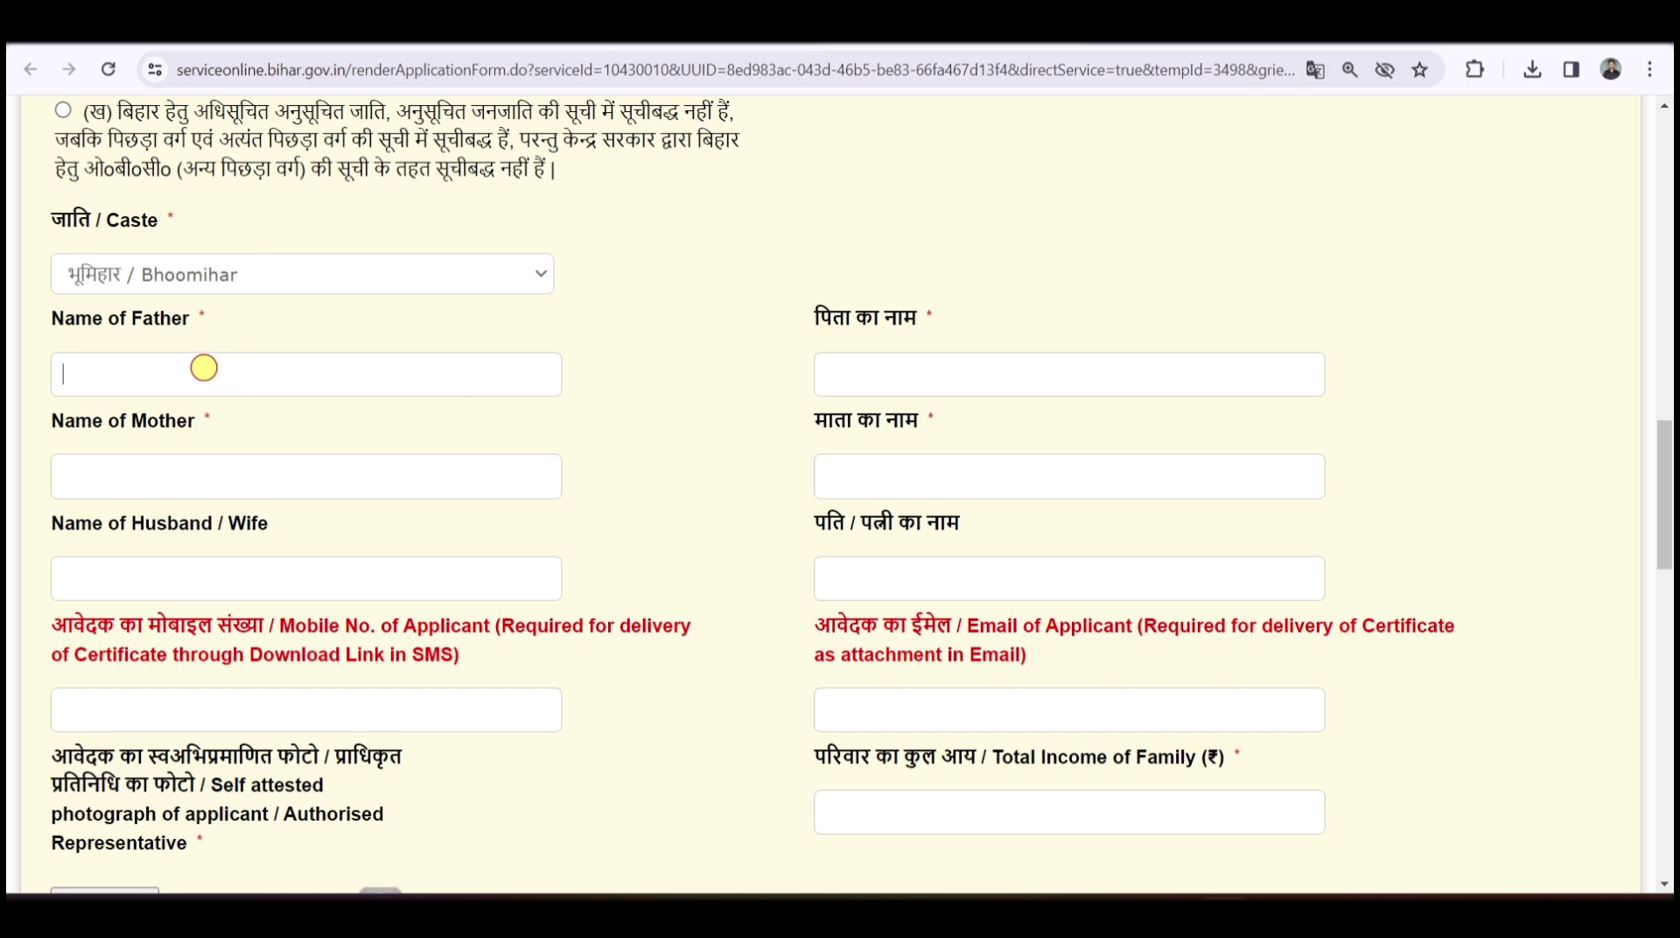
left_click(901, 360)
left_click(350, 480)
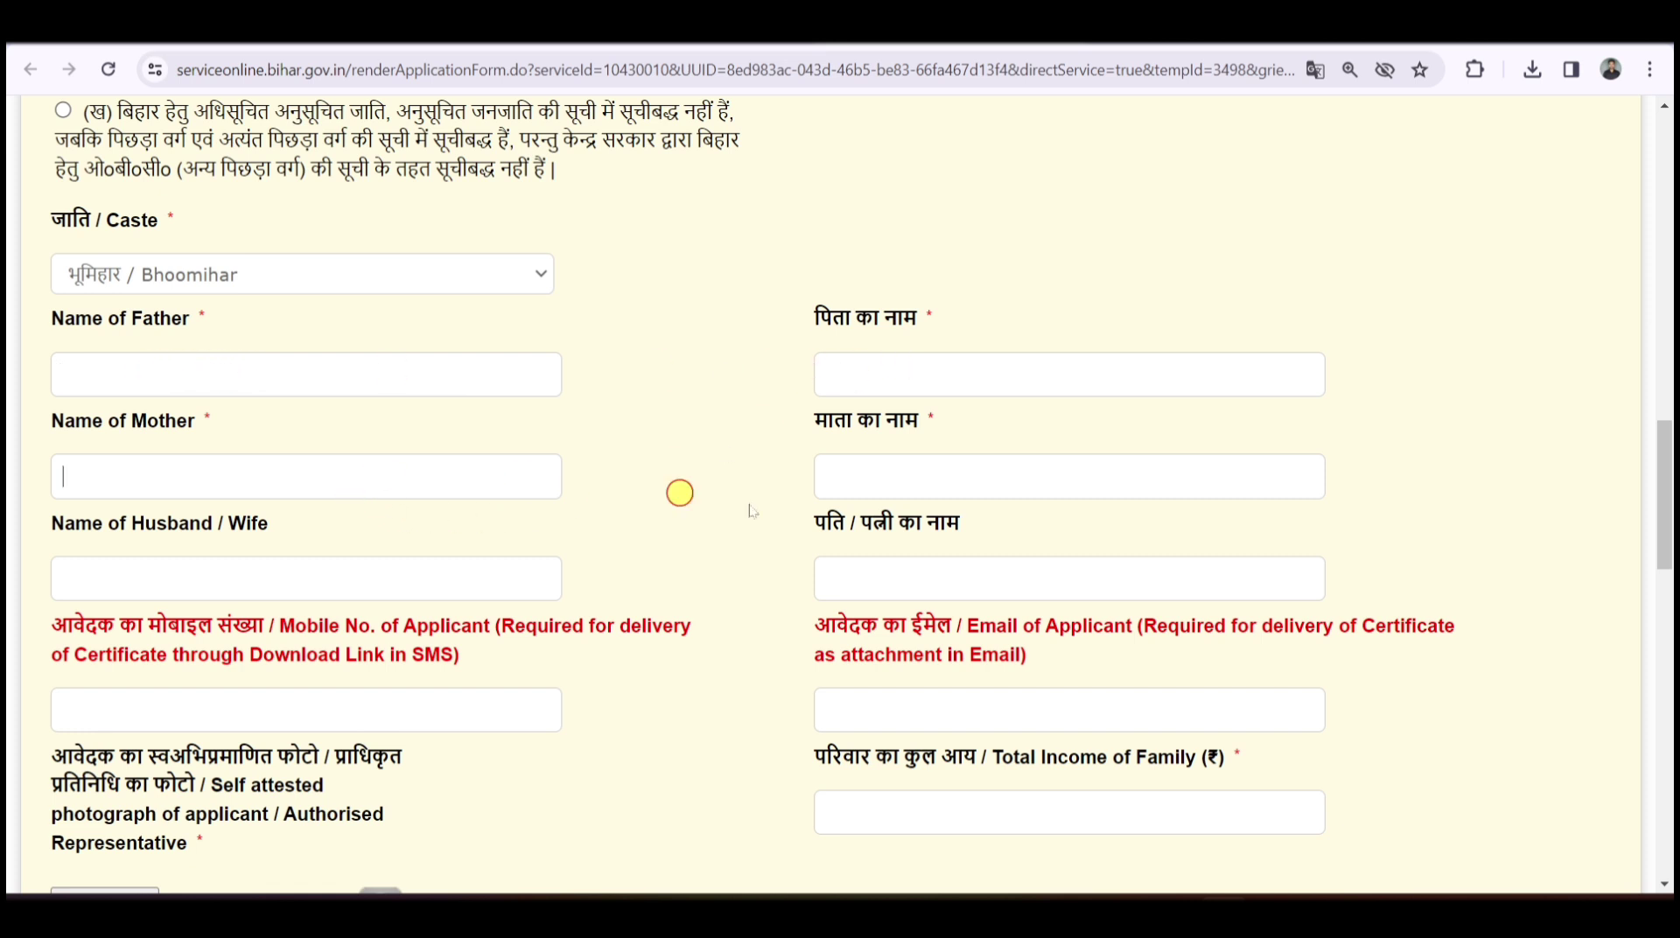
left_click(935, 483)
scroll(458, 371, "down", 2)
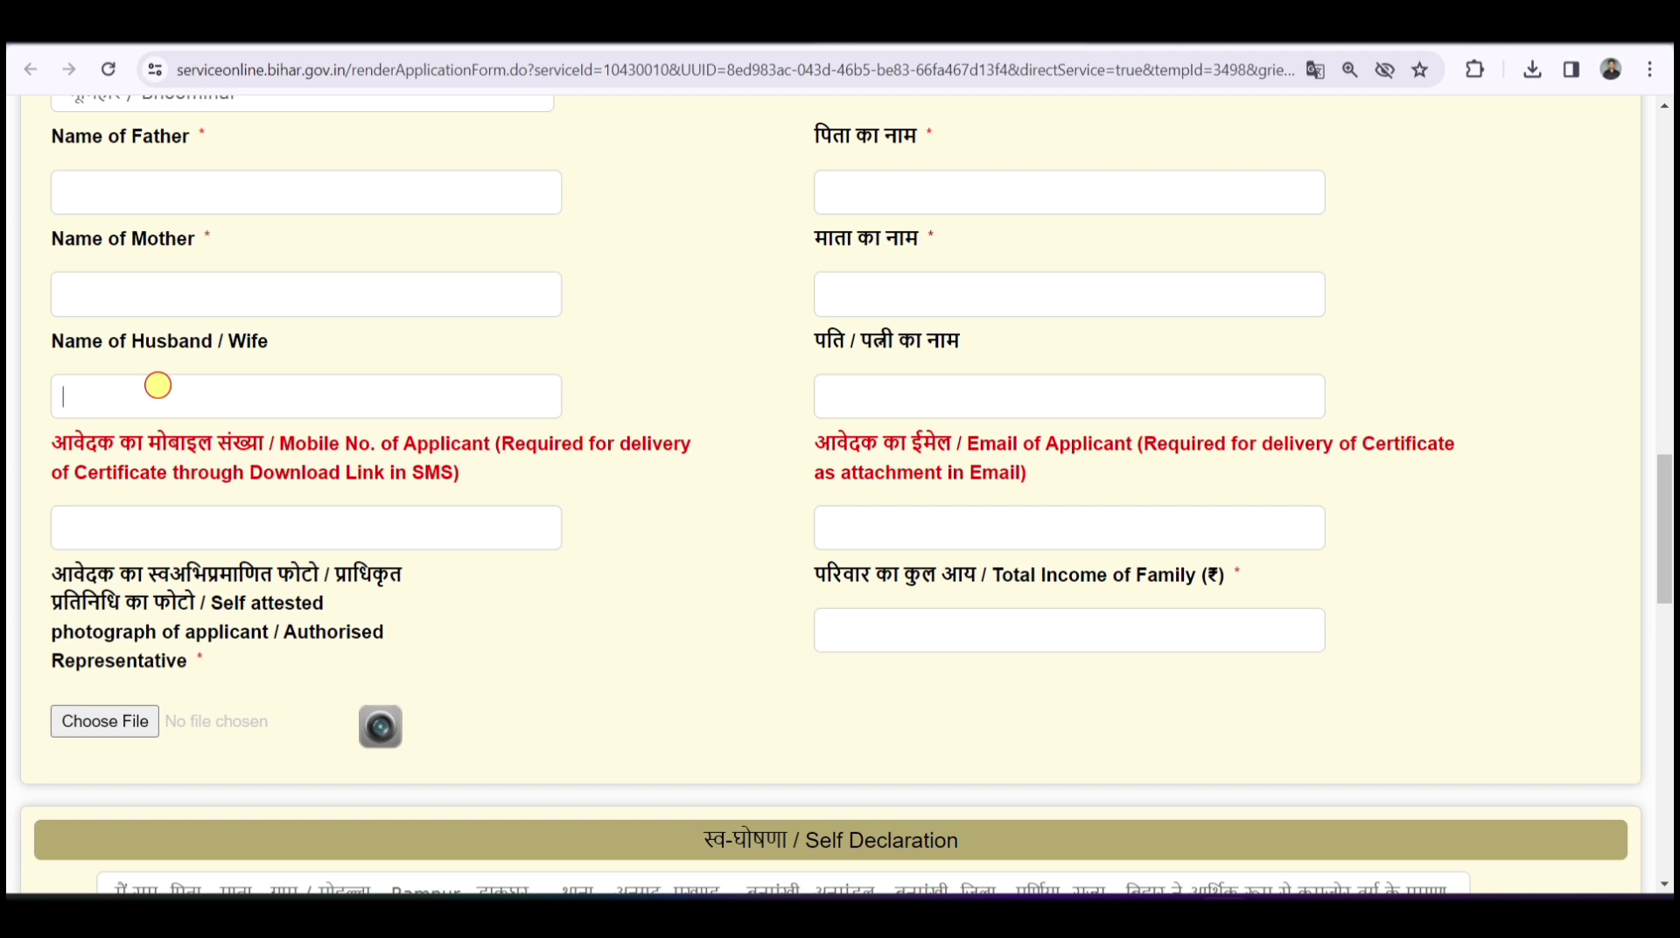
left_click(280, 402)
left_click(238, 521)
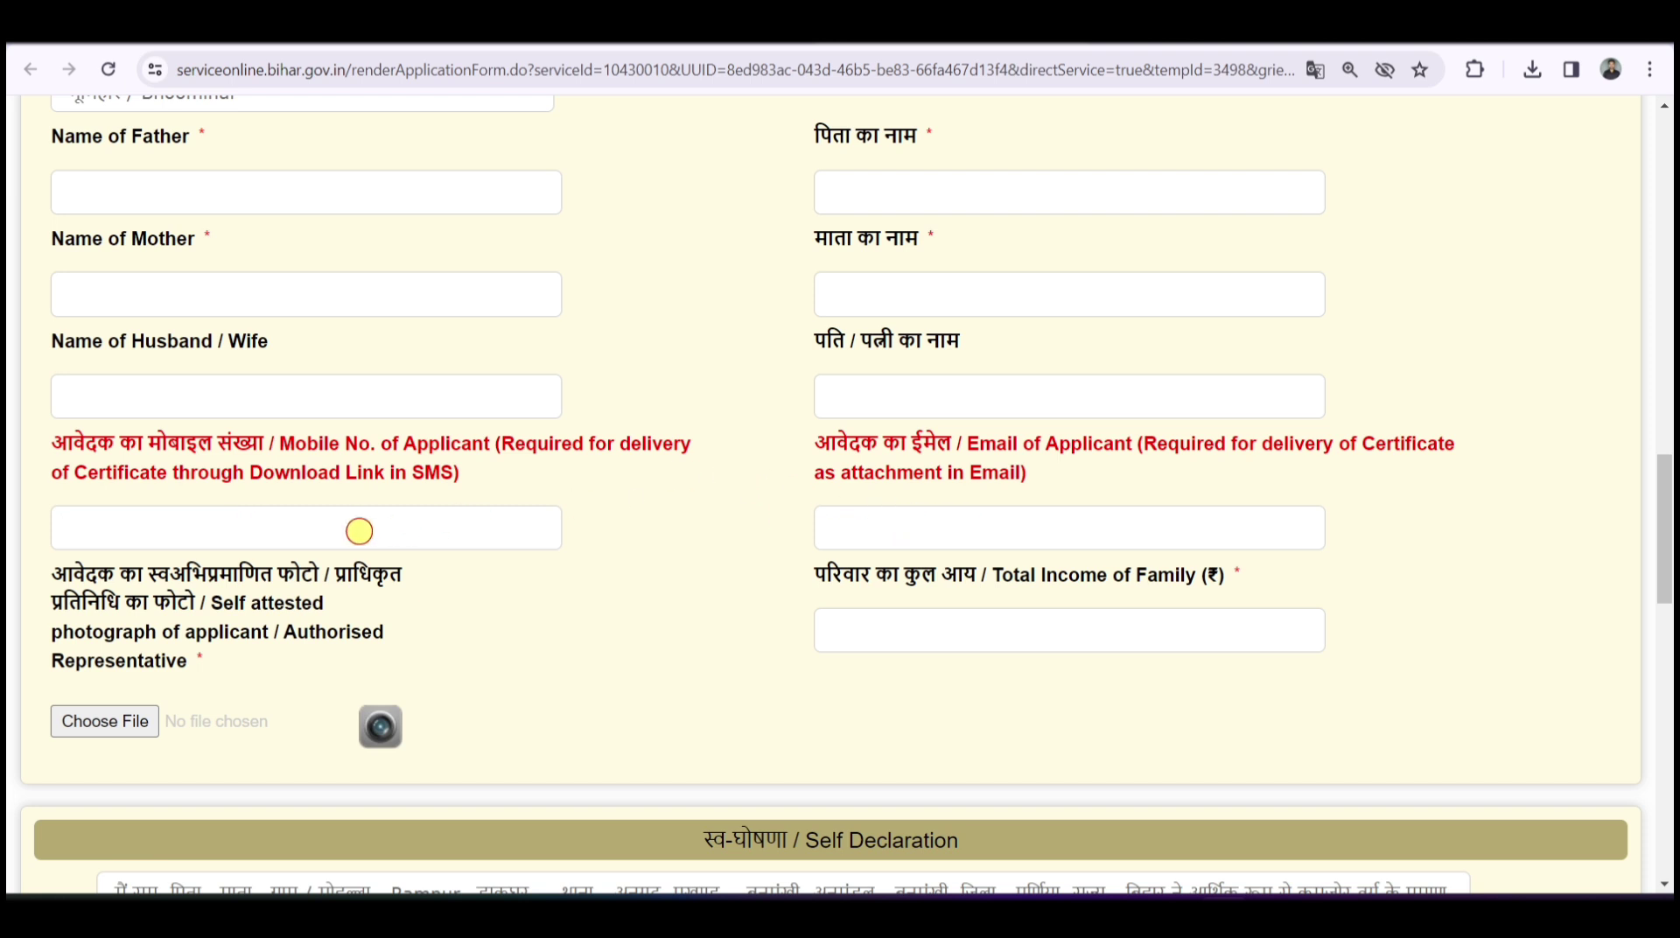
left_click(889, 535)
- Fill the Total Income of Family field and browse for the applicant's photograph
scroll(665, 472, "down", 2)
left_click(984, 446)
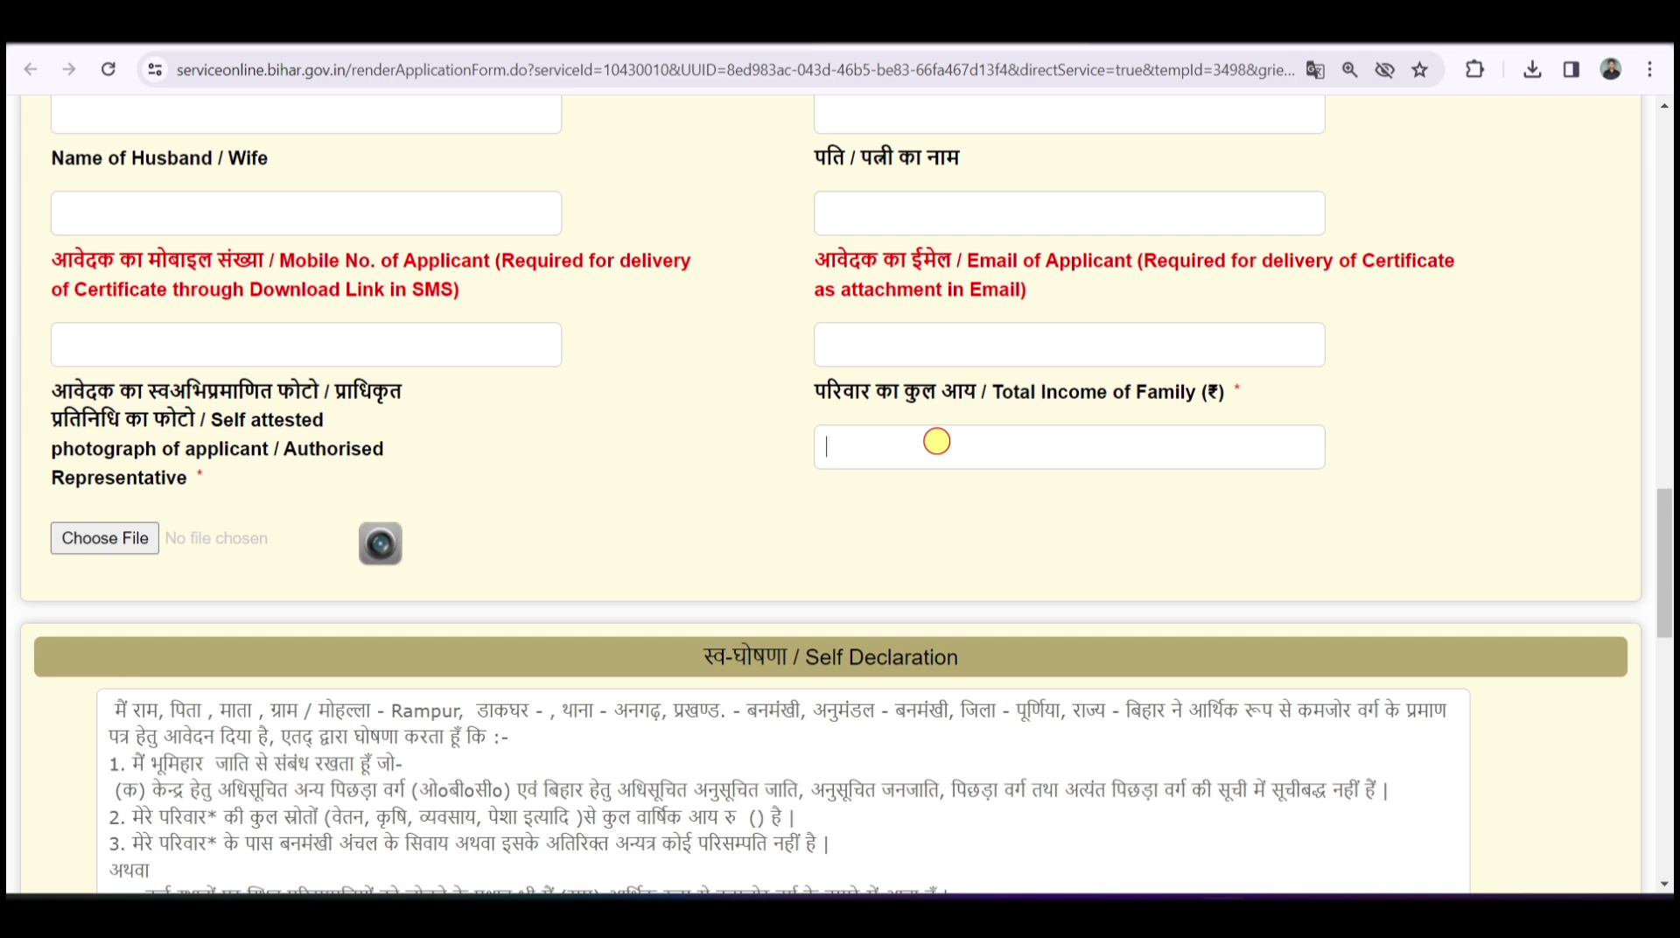
left_click(936, 441)
left_click_drag(45, 385, 435, 383)
left_click(439, 386)
left_click(136, 537)
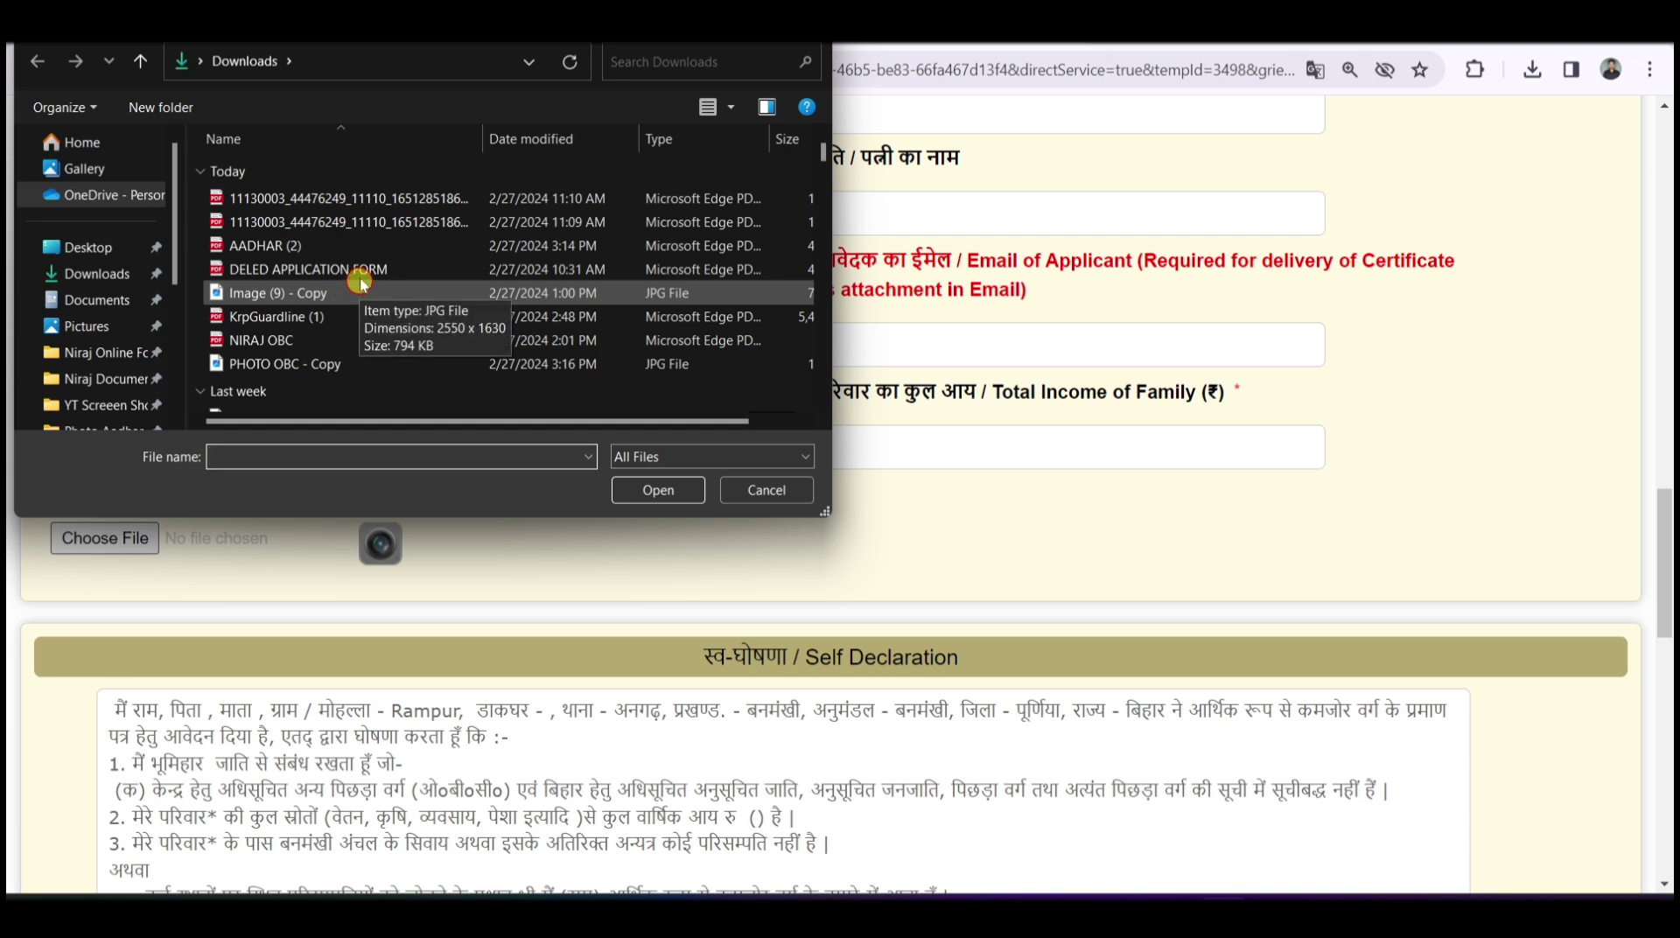
- Upload PHOTO OBC - Copy.jpg from the Downloads folder as the self-attested photograph
left_click(98, 279)
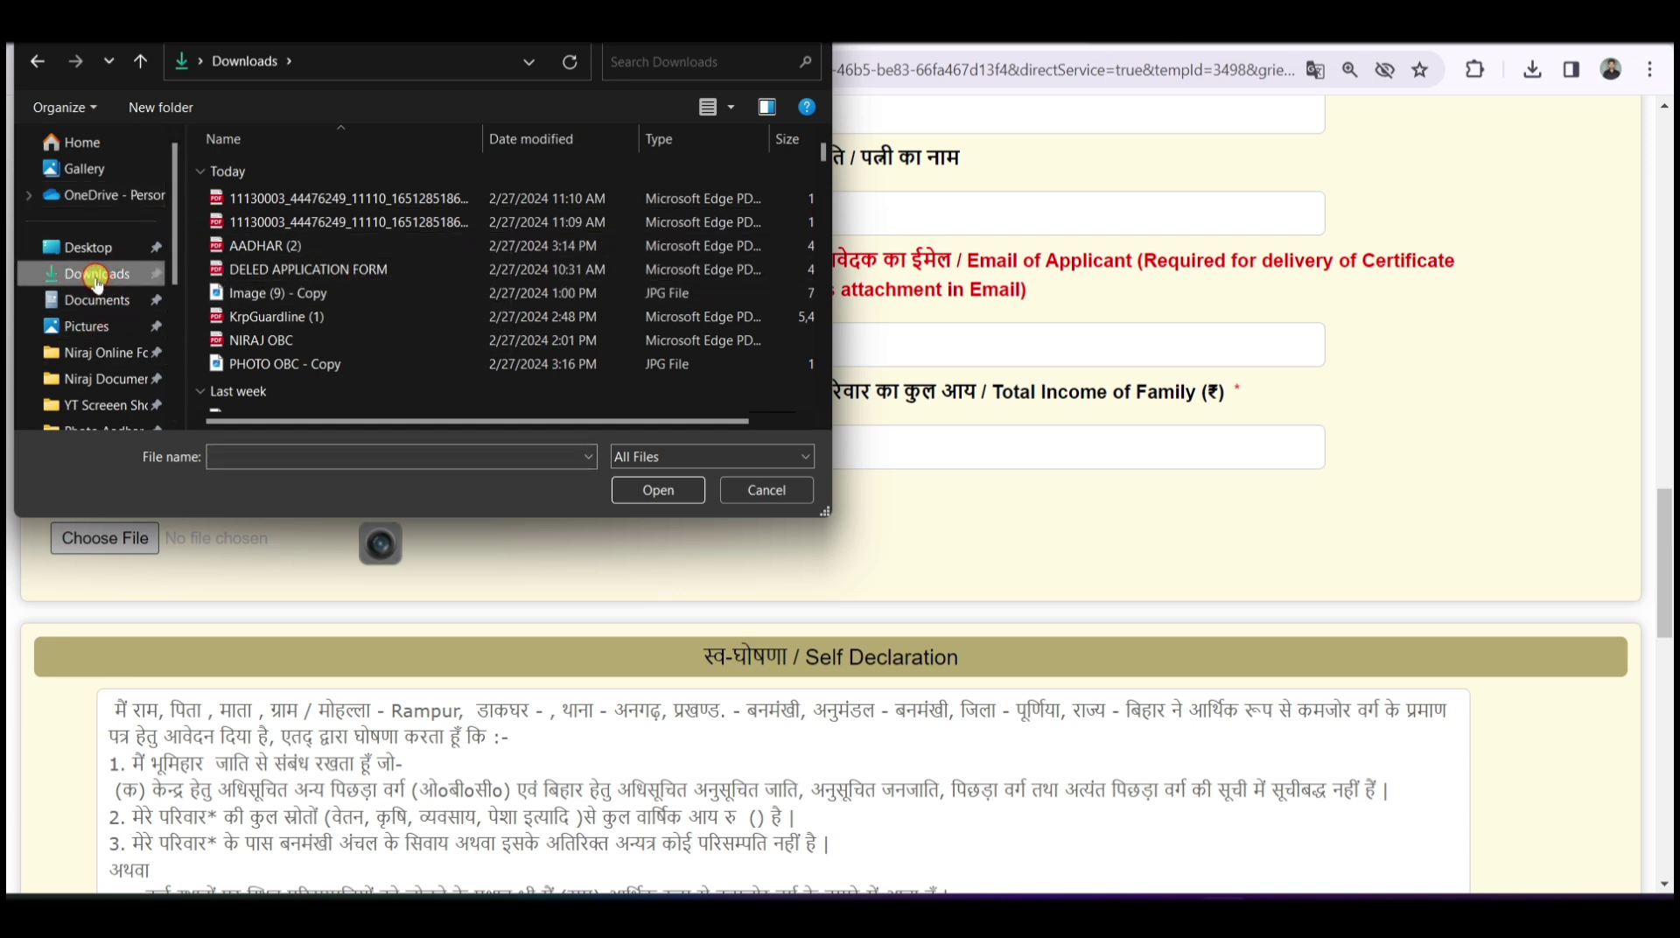
left_click(327, 364)
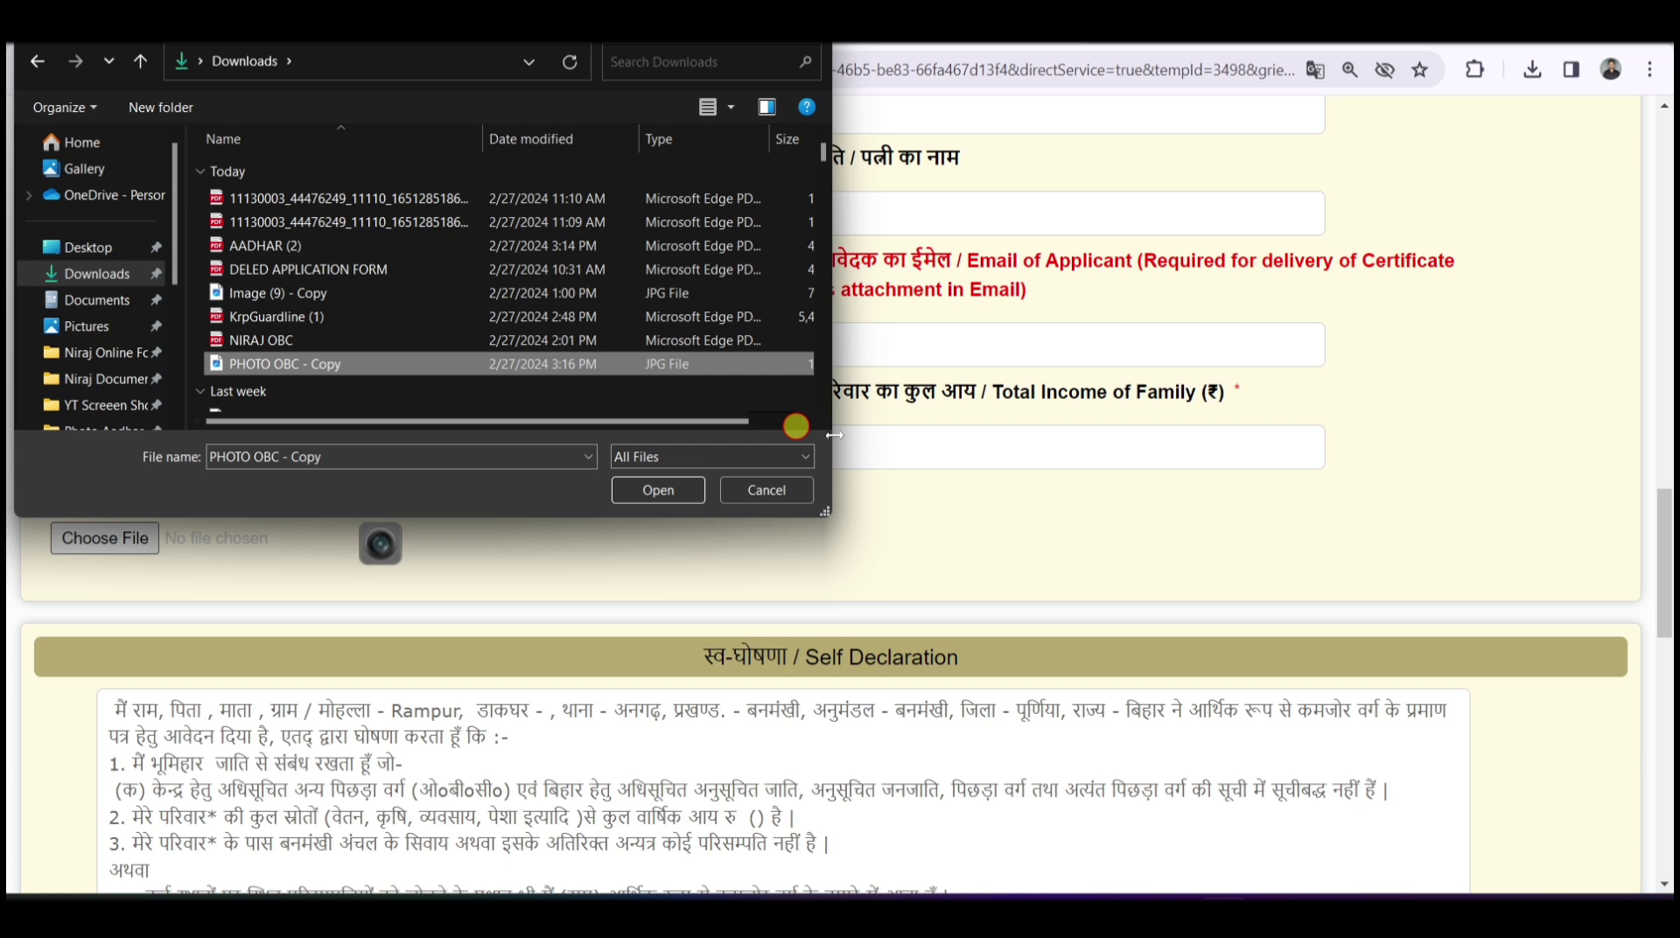
left_click(689, 483)
scroll(233, 527, "down", 2)
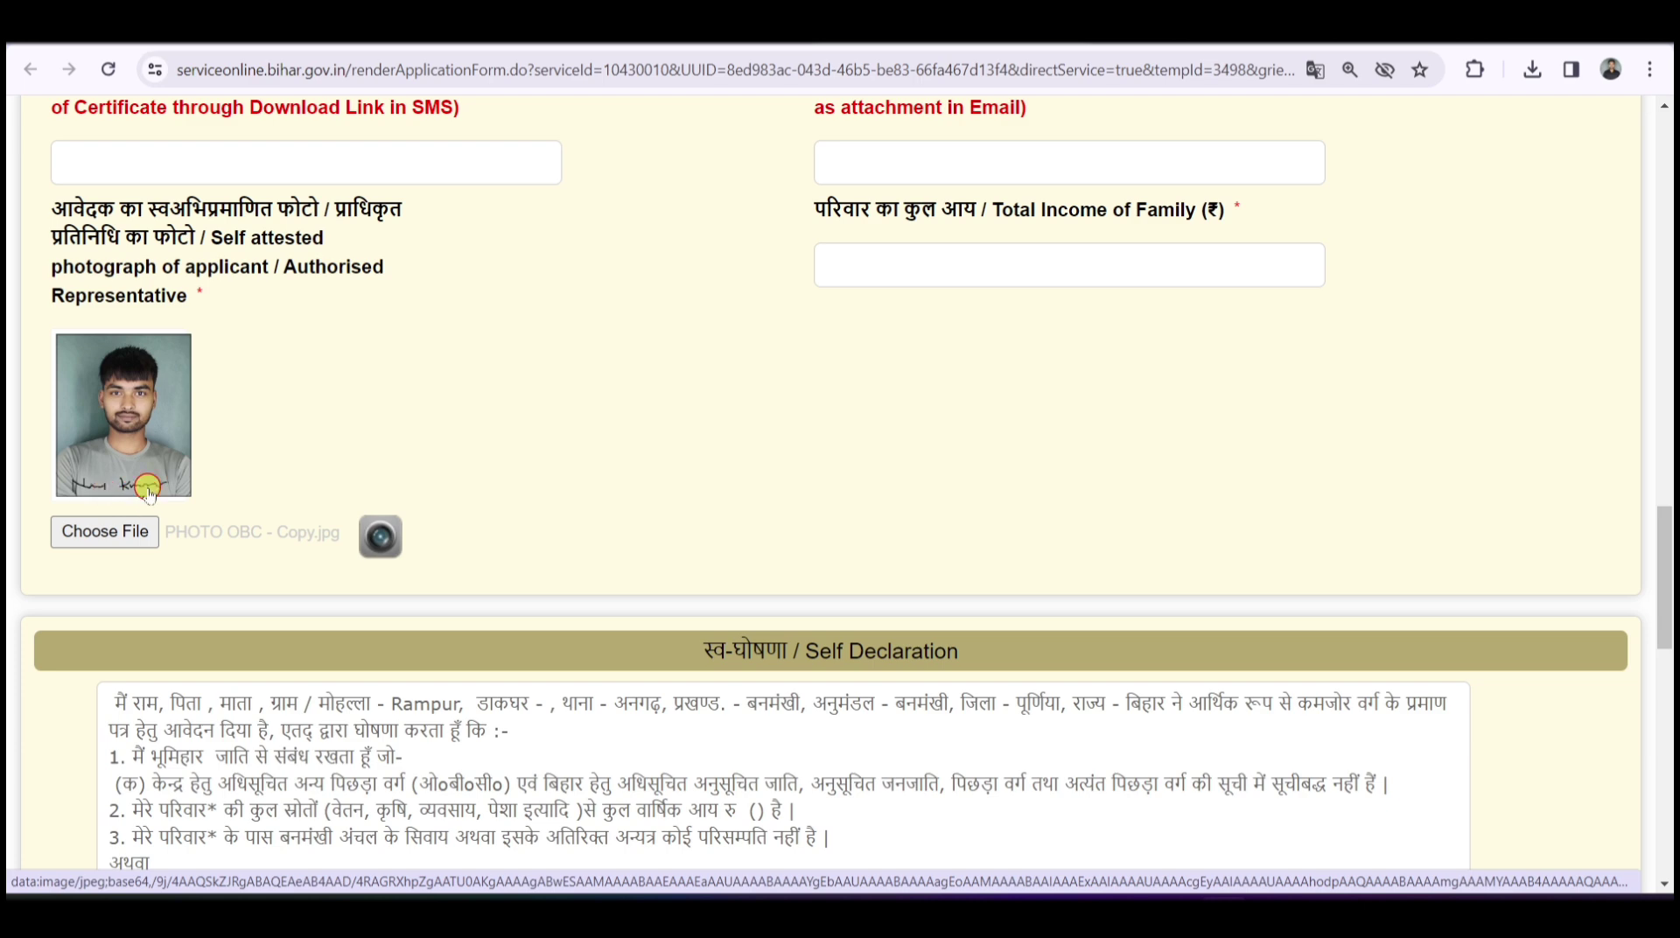
- Read through the Self Declaration text, highlighting phrases in point 4
scroll(612, 397, "down", 2)
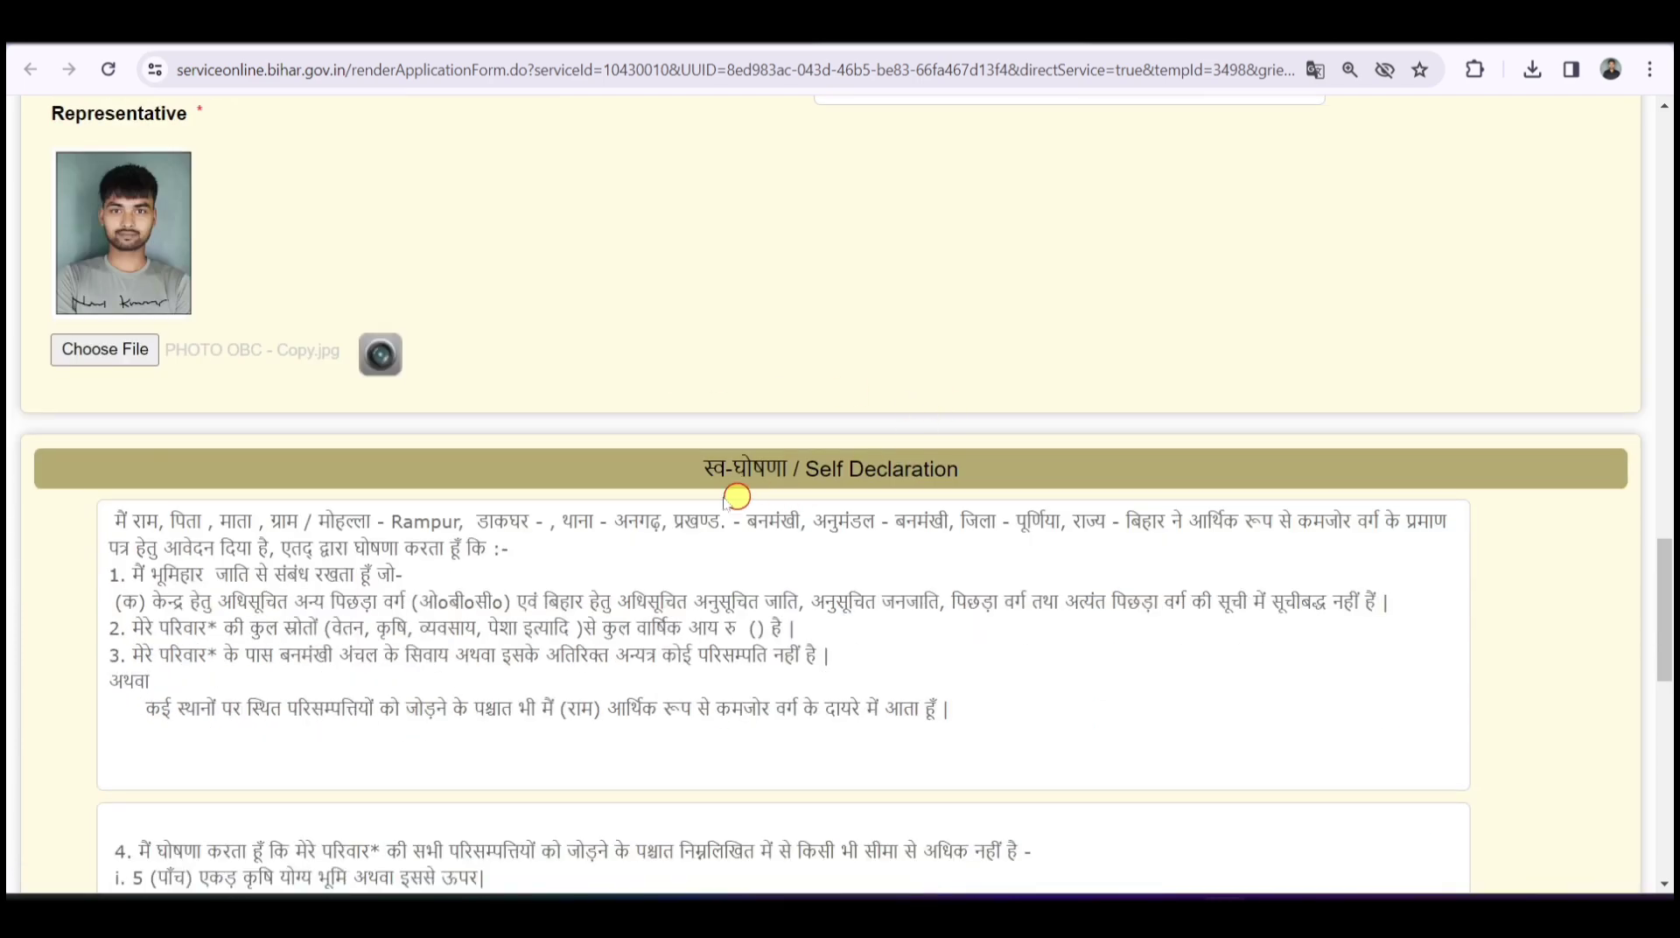
left_click_drag(678, 469, 994, 457)
left_click(984, 464)
scroll(669, 296, "down", 2)
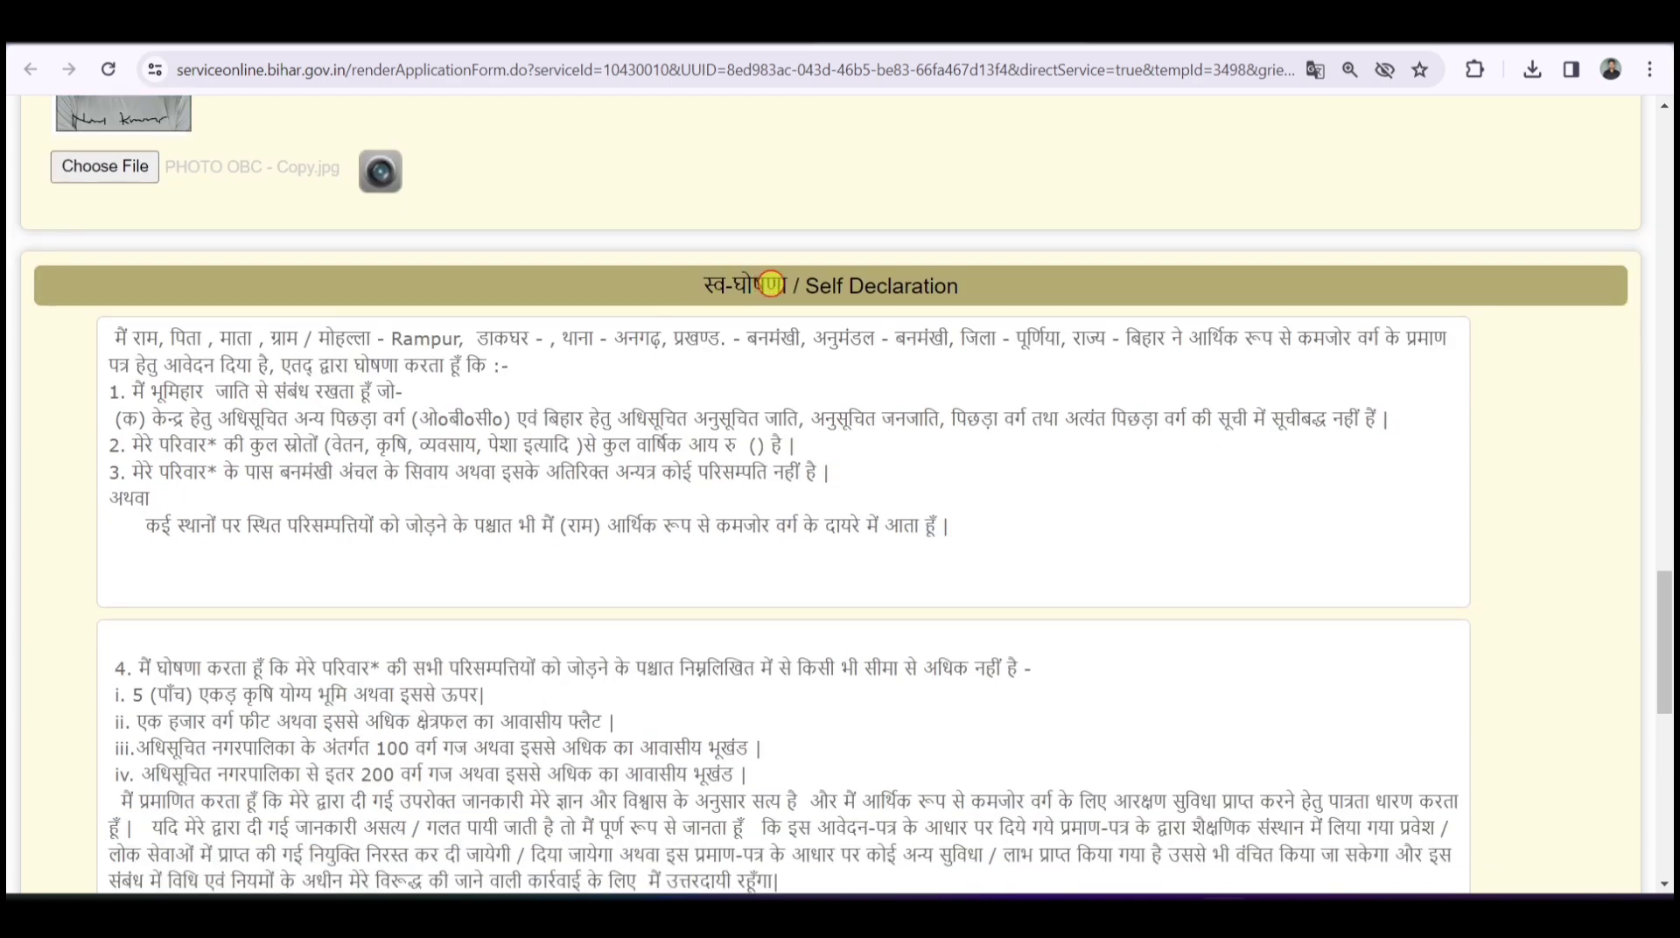
scroll(739, 358, "down", 4)
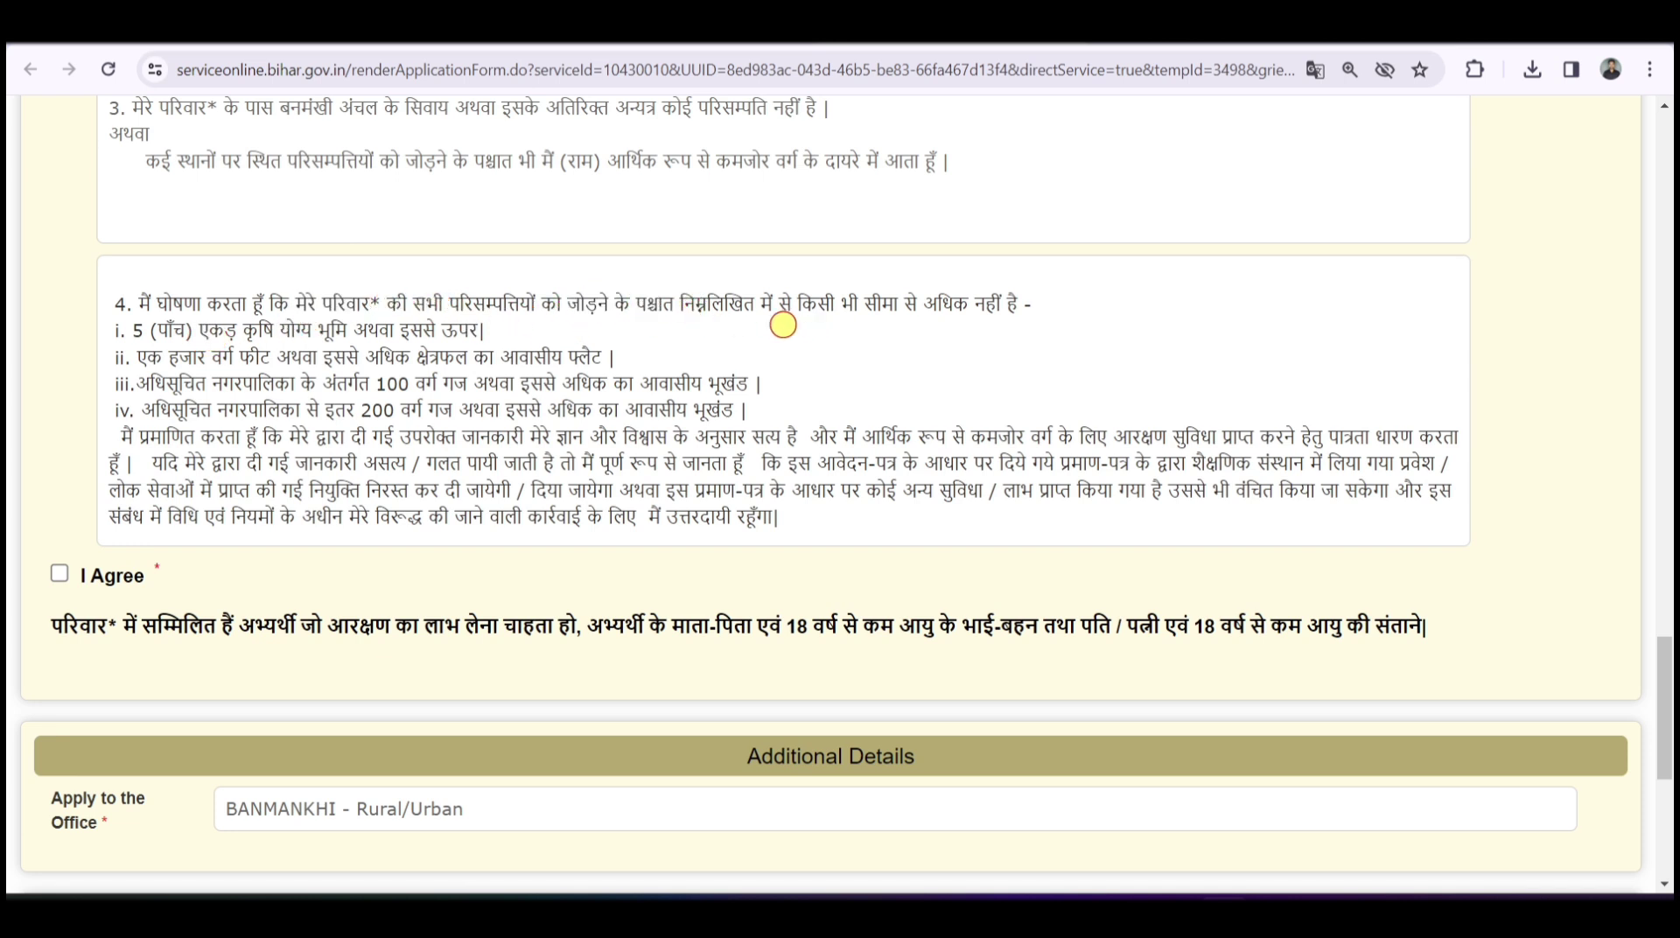
left_click_drag(792, 306, 1020, 308)
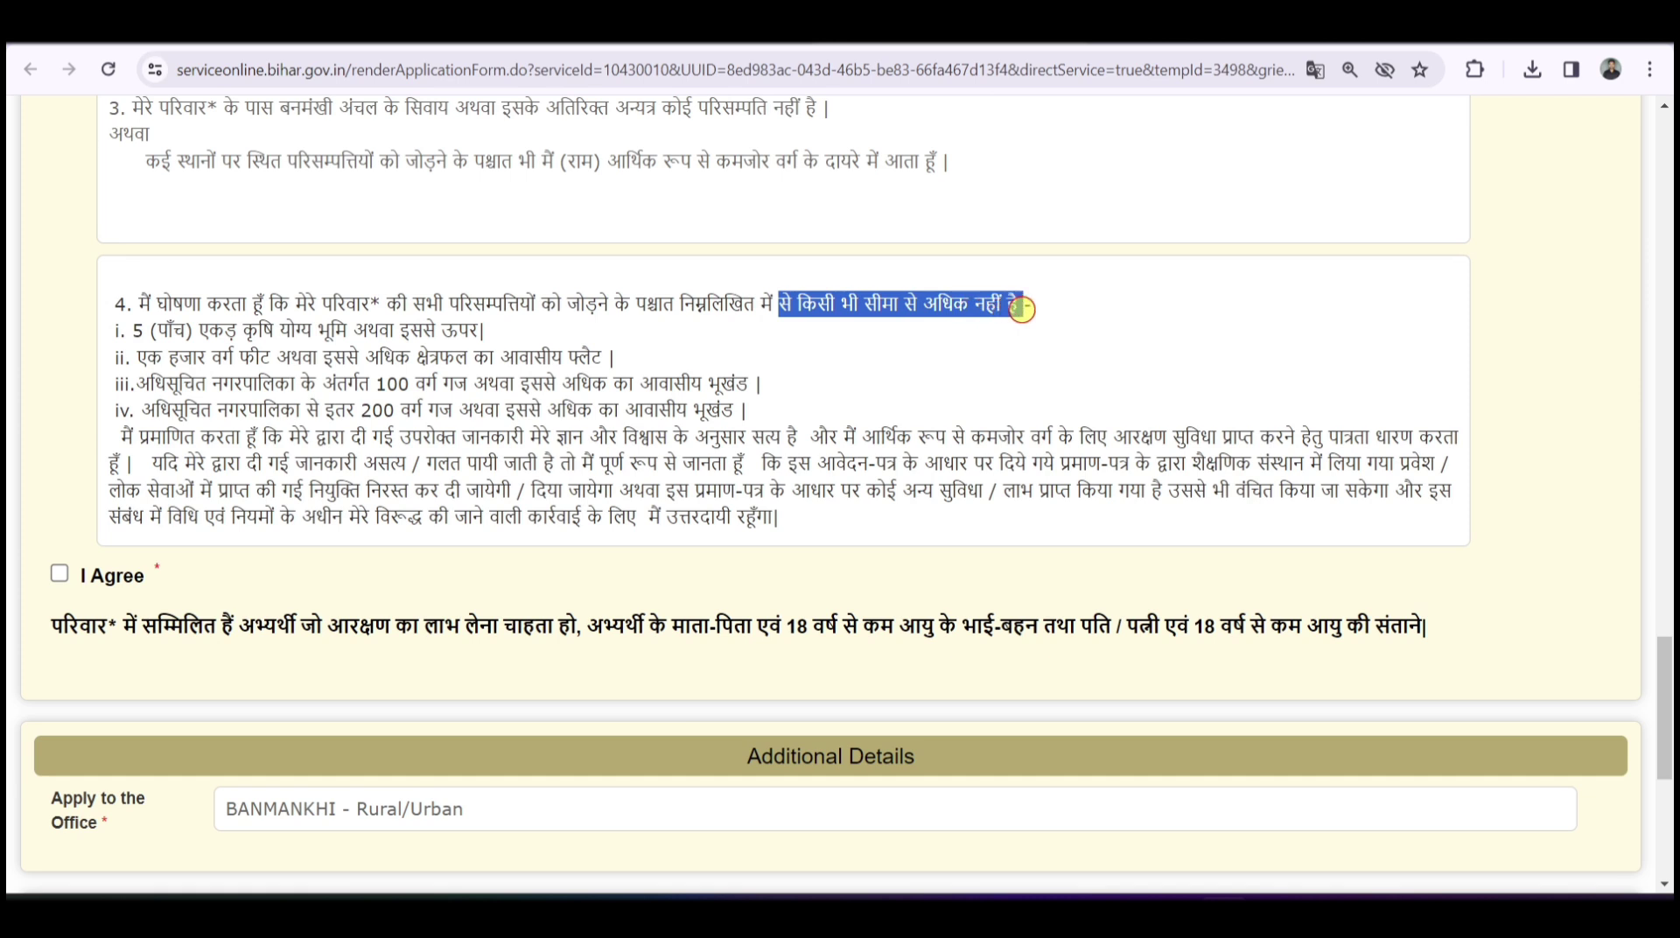
left_click(1020, 309)
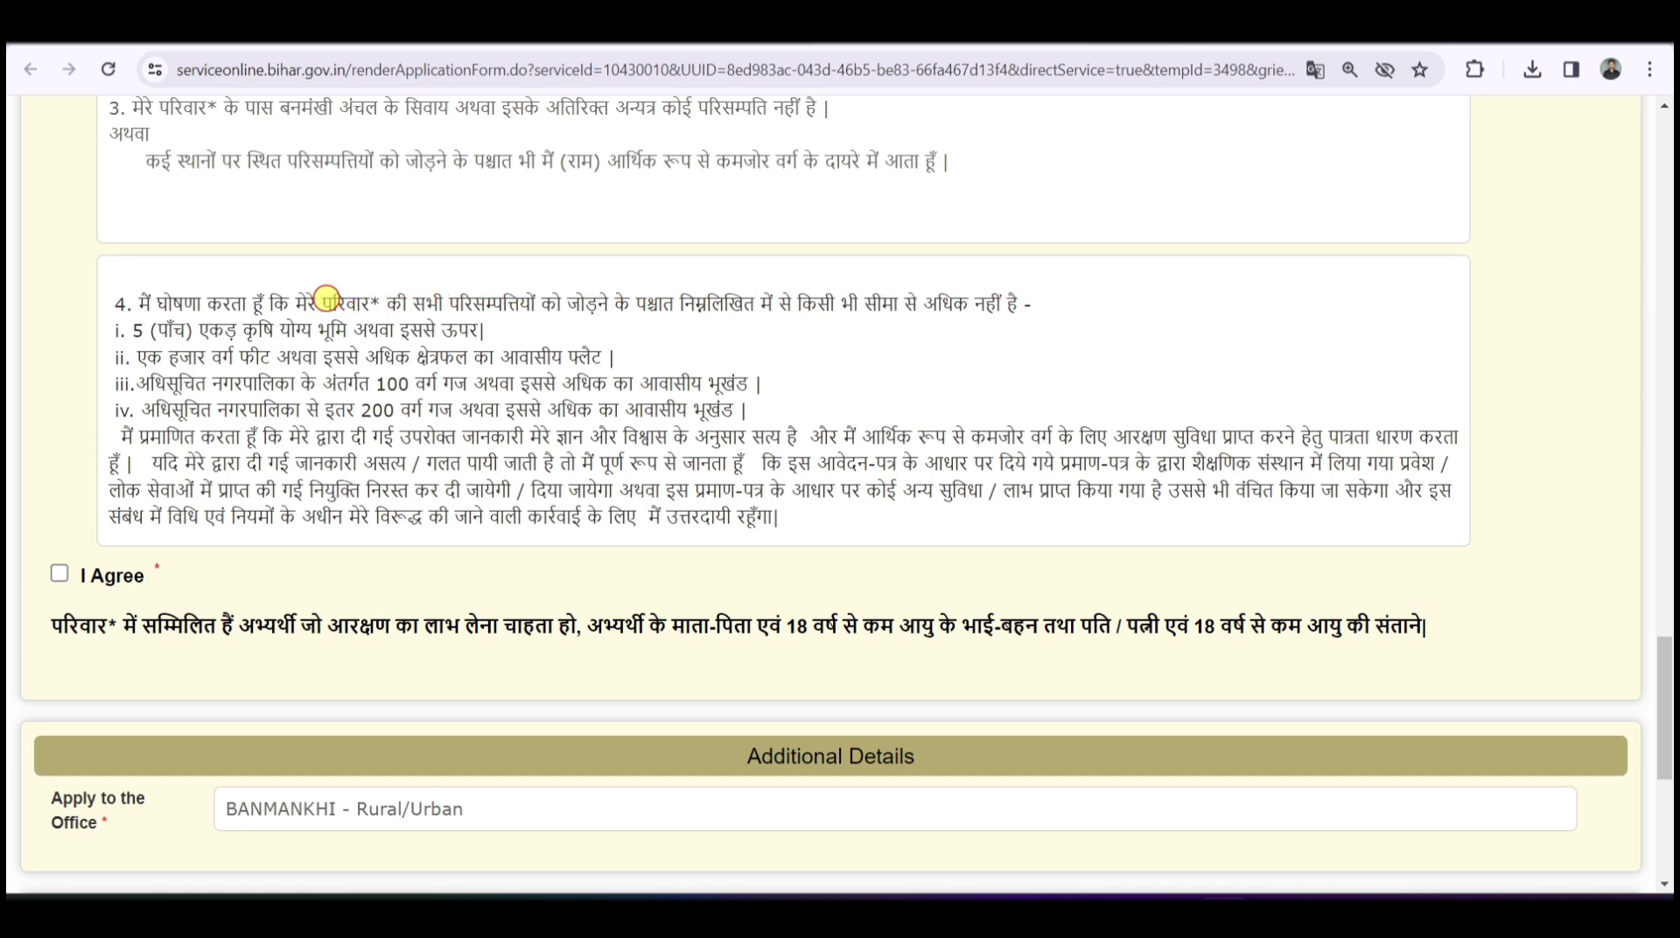
left_click_drag(308, 304, 630, 302)
left_click(626, 302)
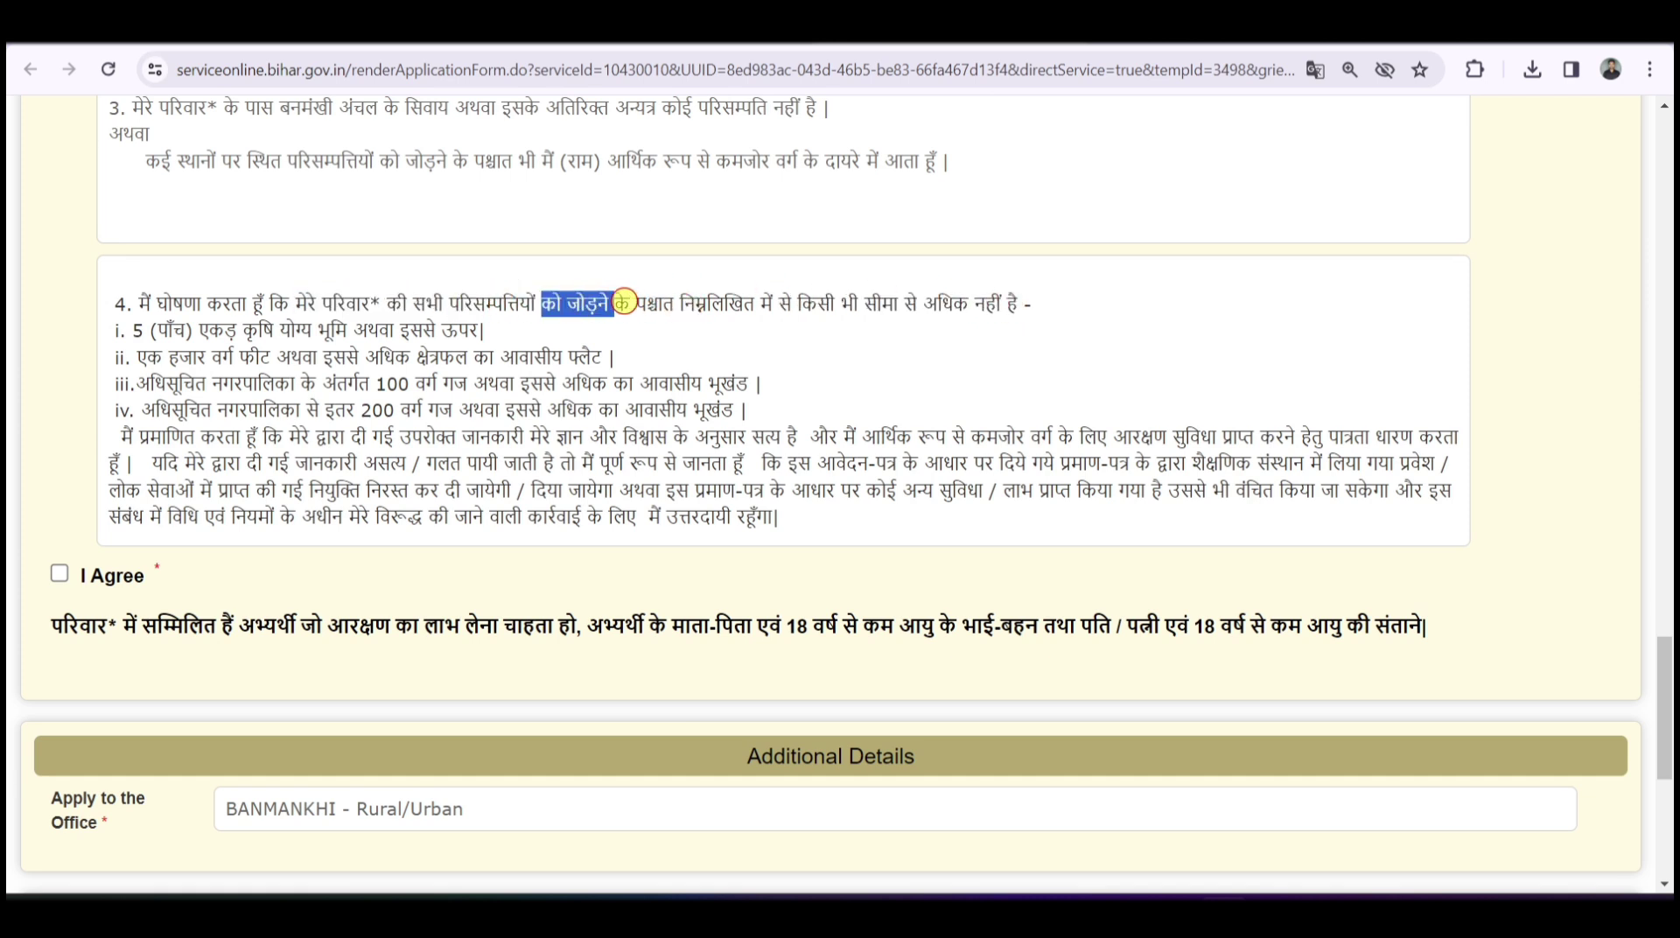
left_click(645, 303)
left_click_drag(818, 304, 1016, 308)
left_click(1017, 308)
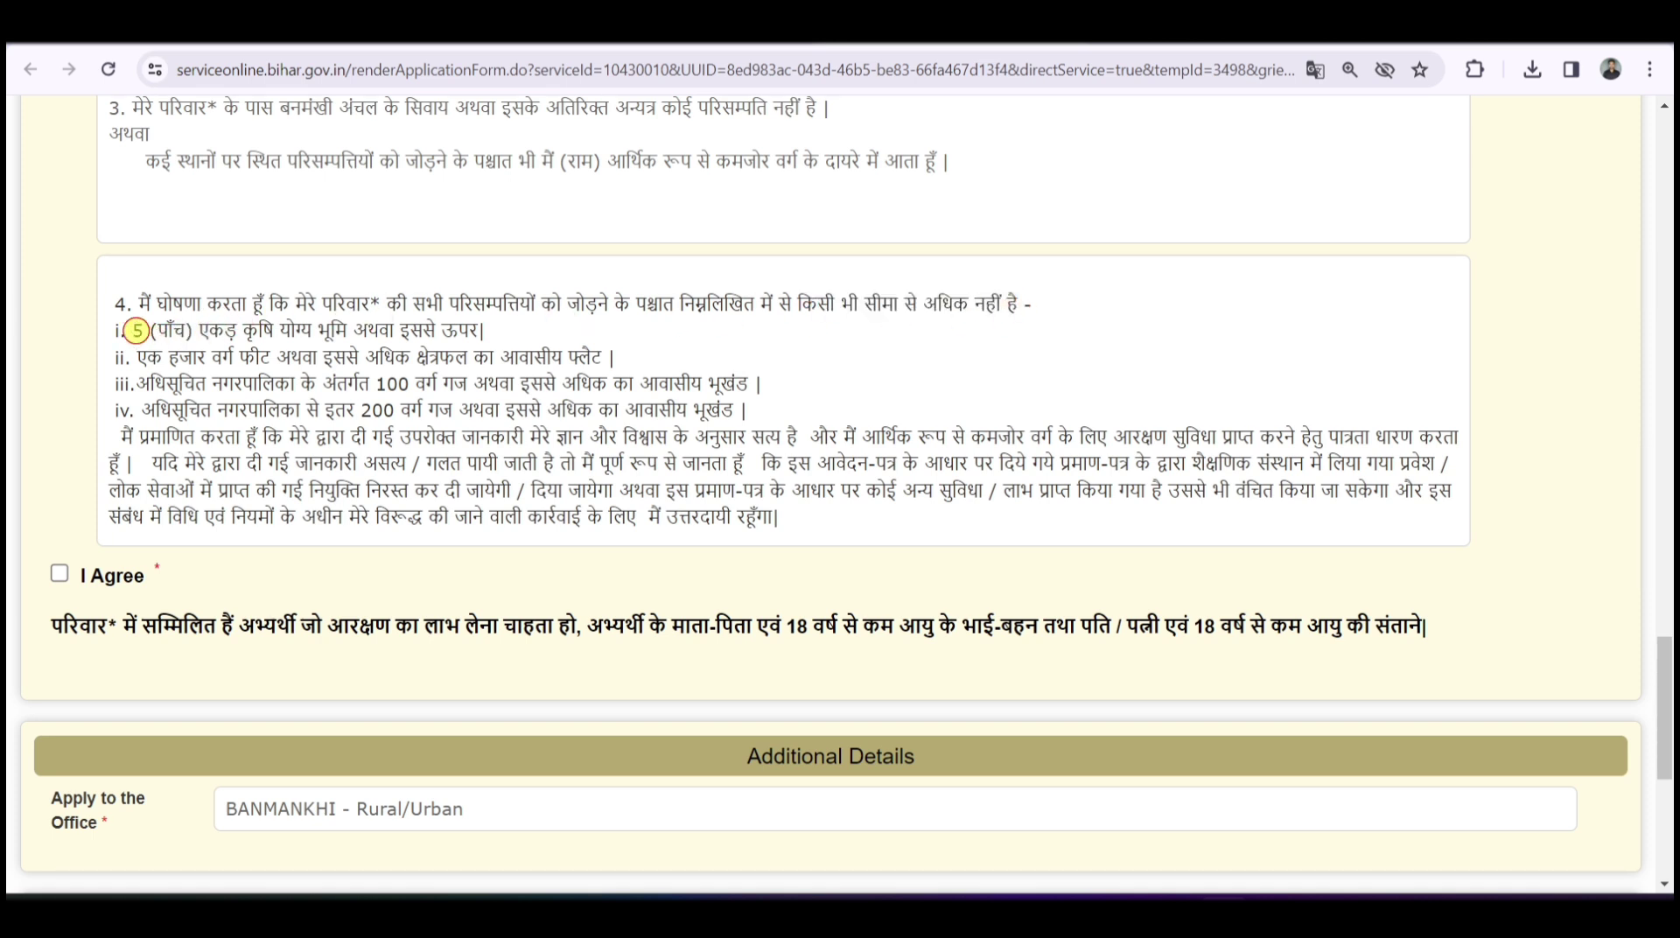
- Read property conditions i–iv: 5 acre farmland, 1000 sq ft flat, 100 and 200 square yard plots
left_click_drag(134, 330, 487, 330)
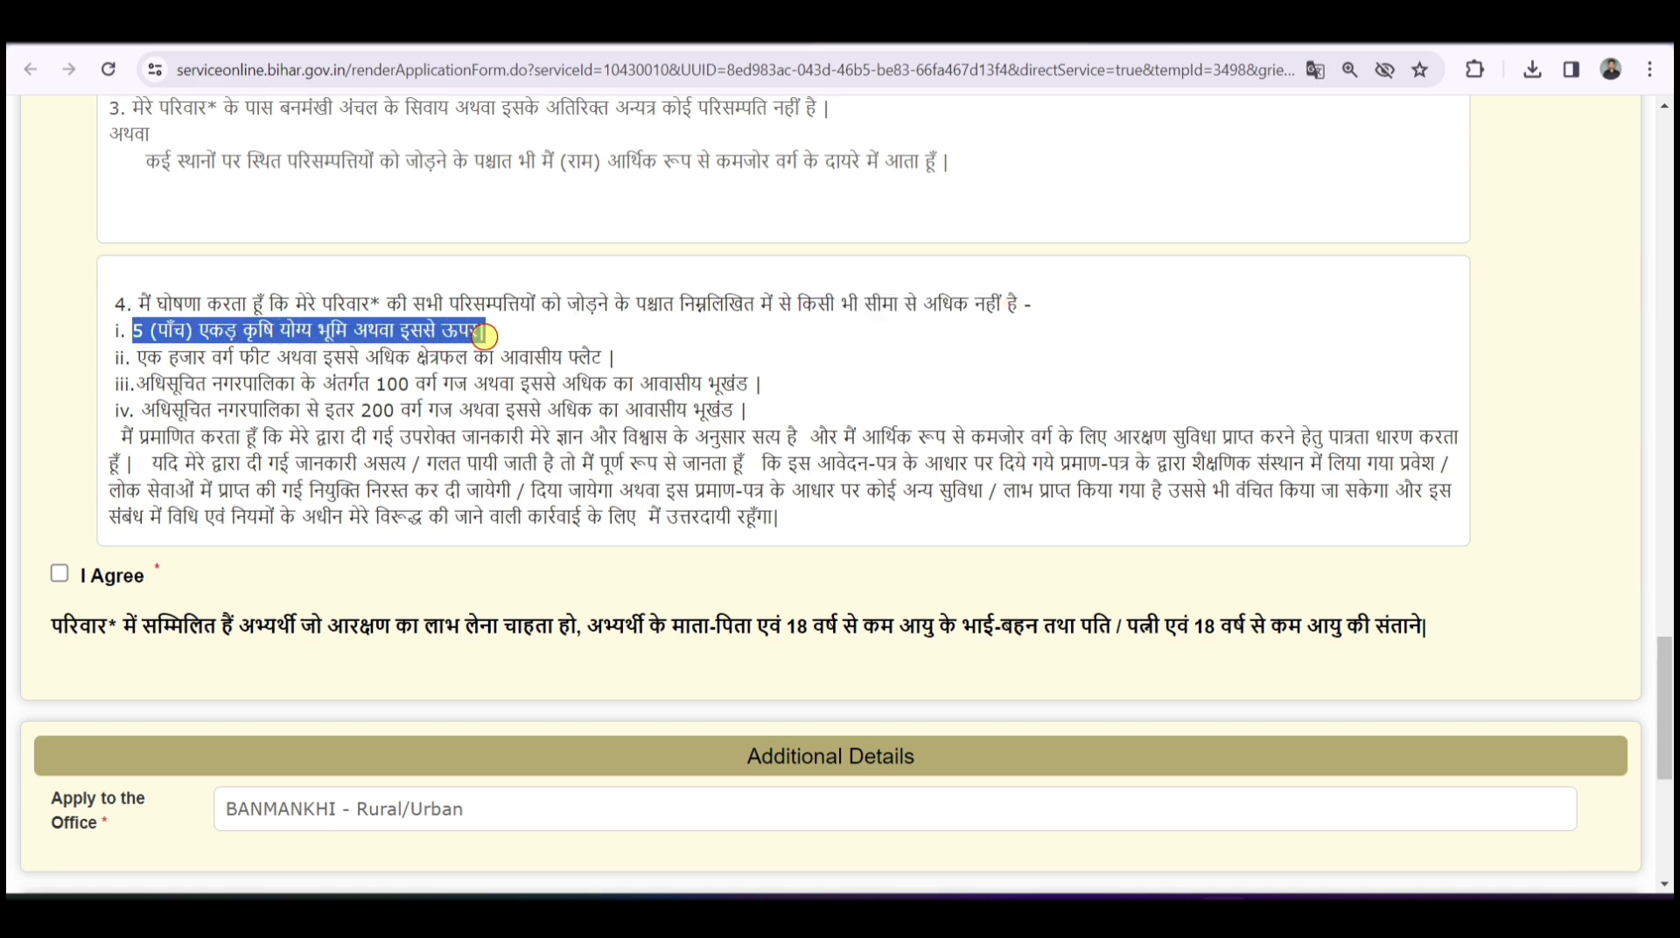
left_click(484, 335)
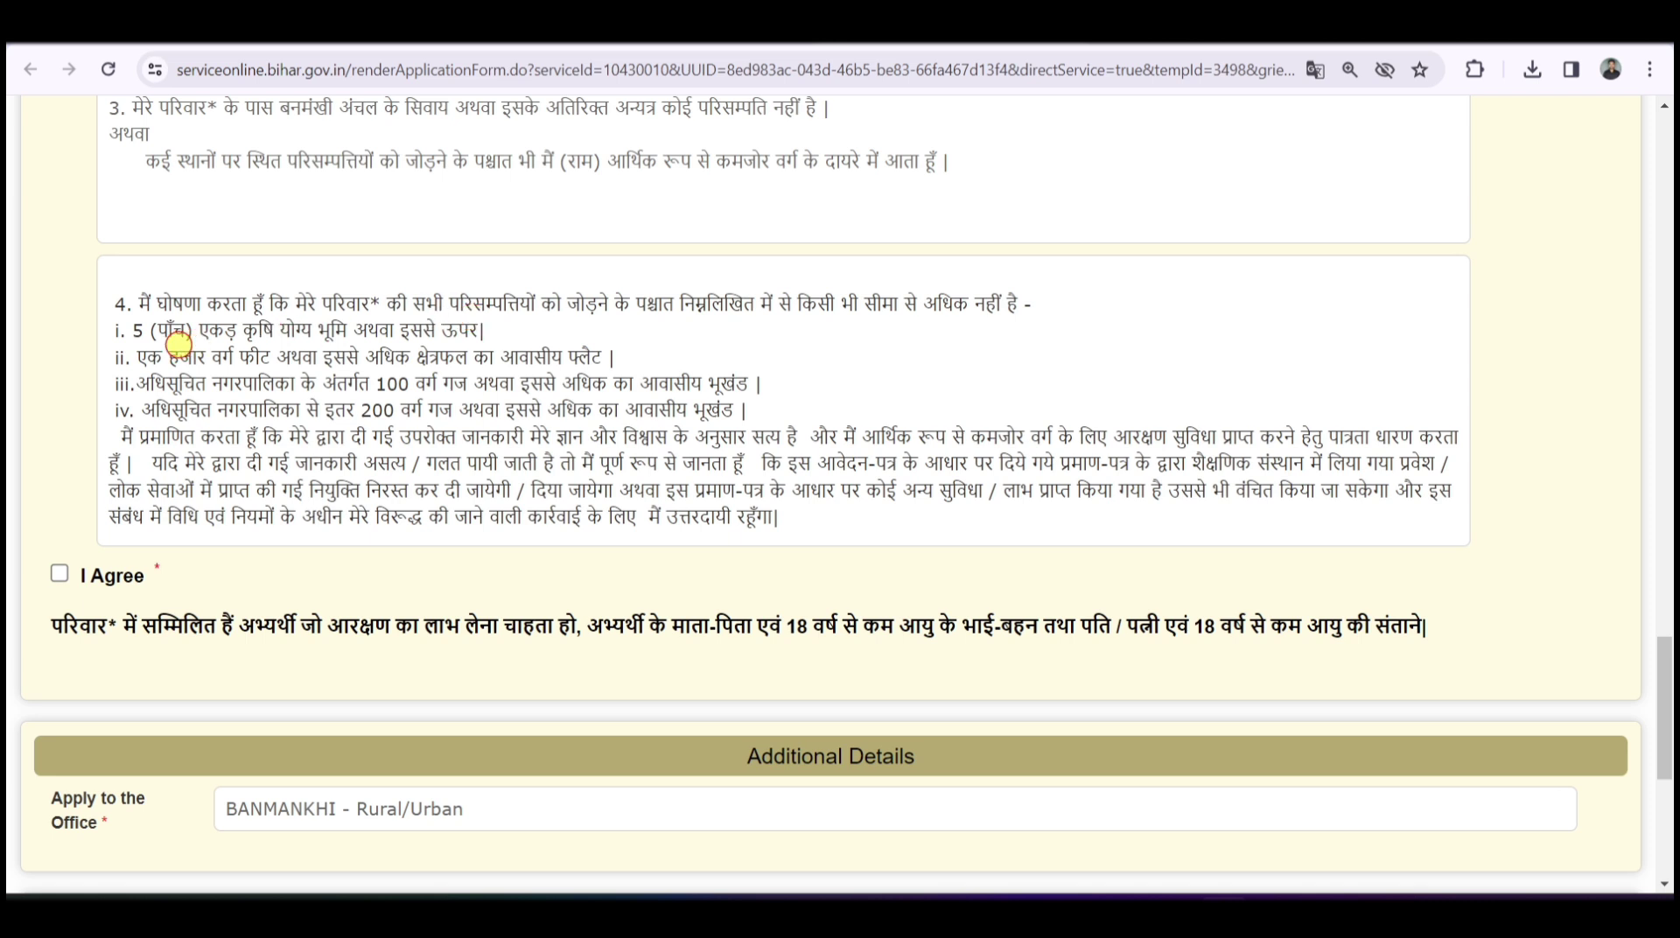
left_click_drag(146, 357, 264, 357)
left_click(264, 357)
left_click_drag(473, 357, 638, 357)
left_click(638, 357)
left_click_drag(152, 383, 468, 383)
left_click(300, 383)
left_click(461, 384)
left_click_drag(360, 411, 742, 408)
left_click(459, 411)
left_click(753, 408)
- Tick I Agree on the self-declaration and go to the word verification field
scroll(299, 382, "down", 2)
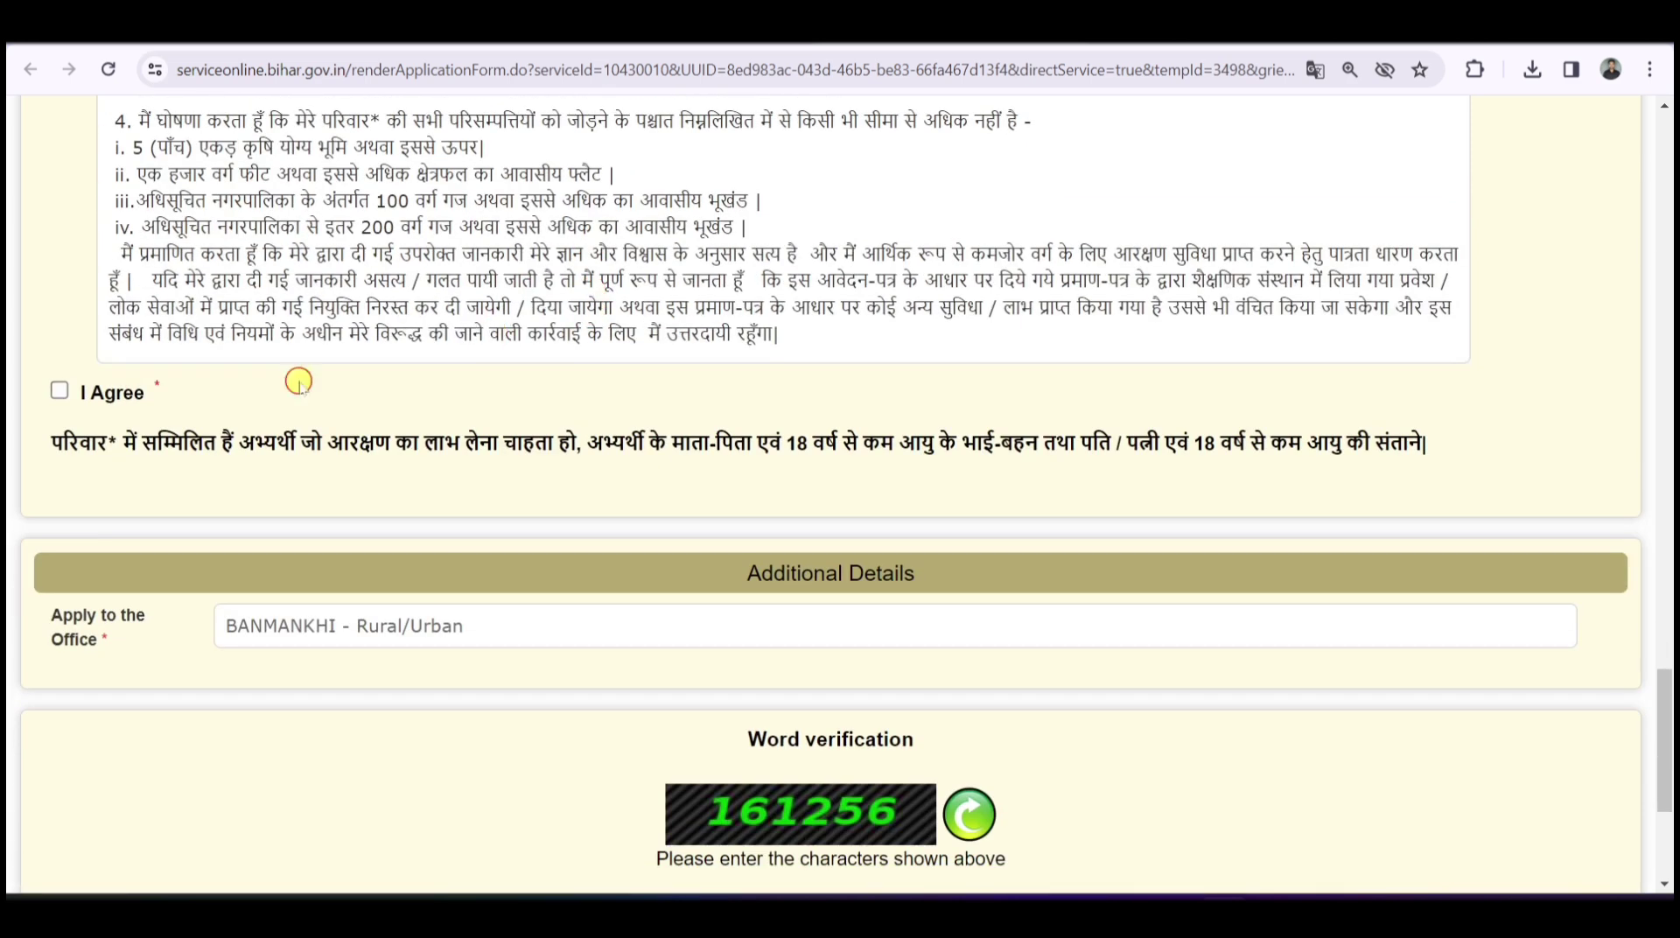
left_click(58, 391)
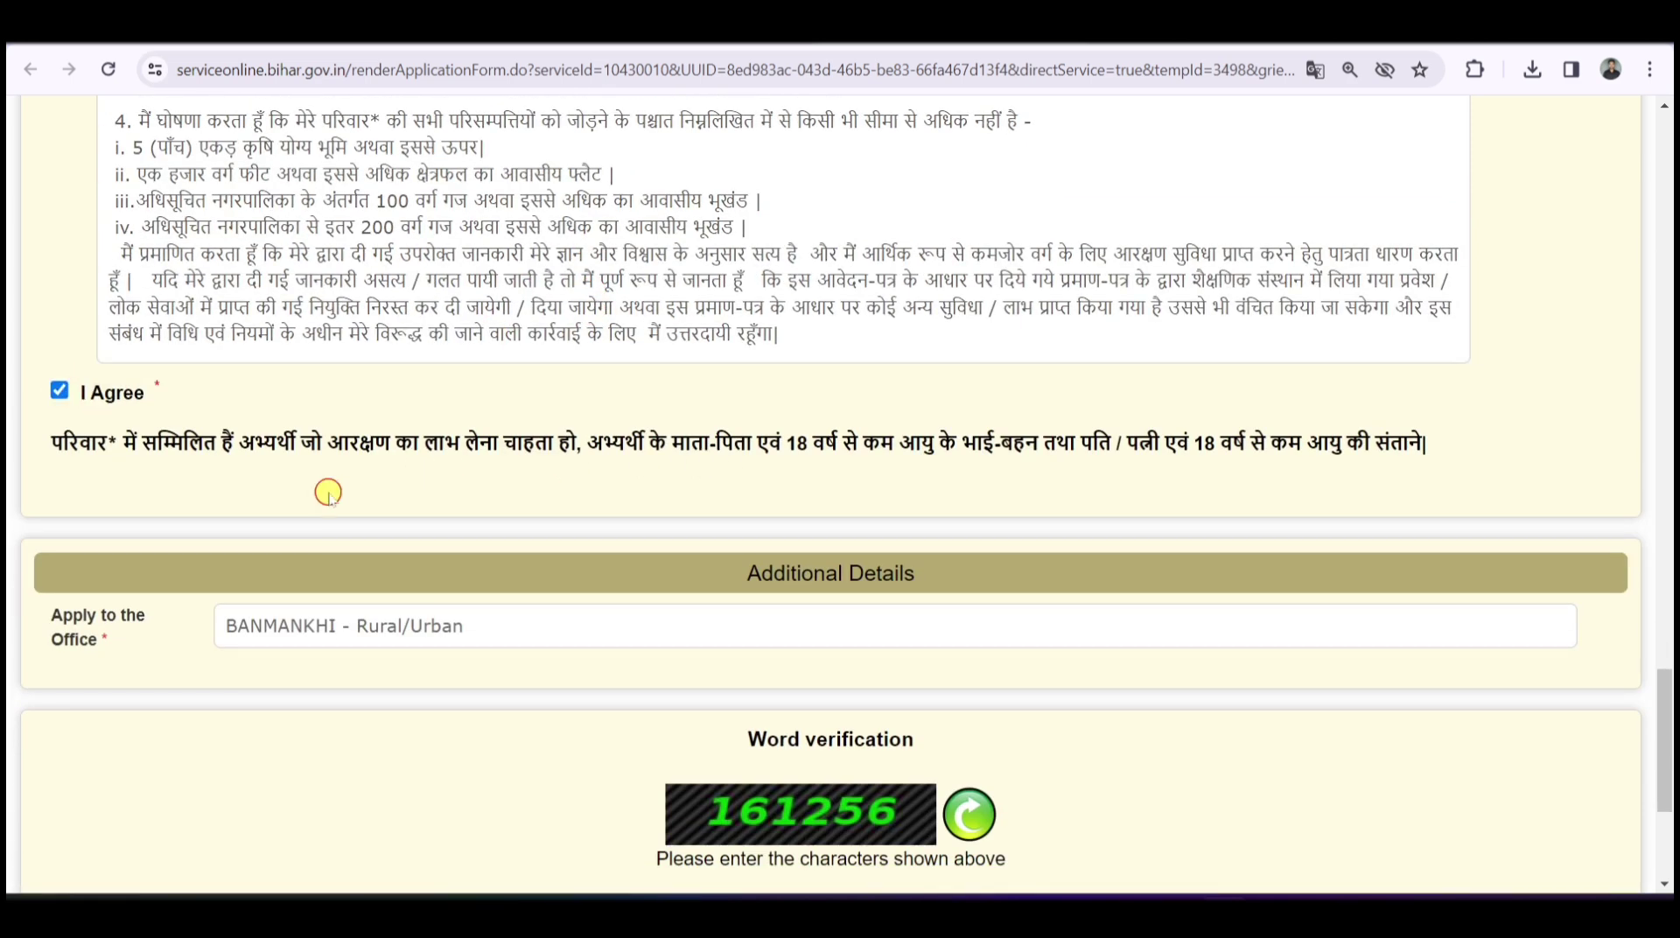
scroll(936, 513, "down", 4)
left_click(821, 578)
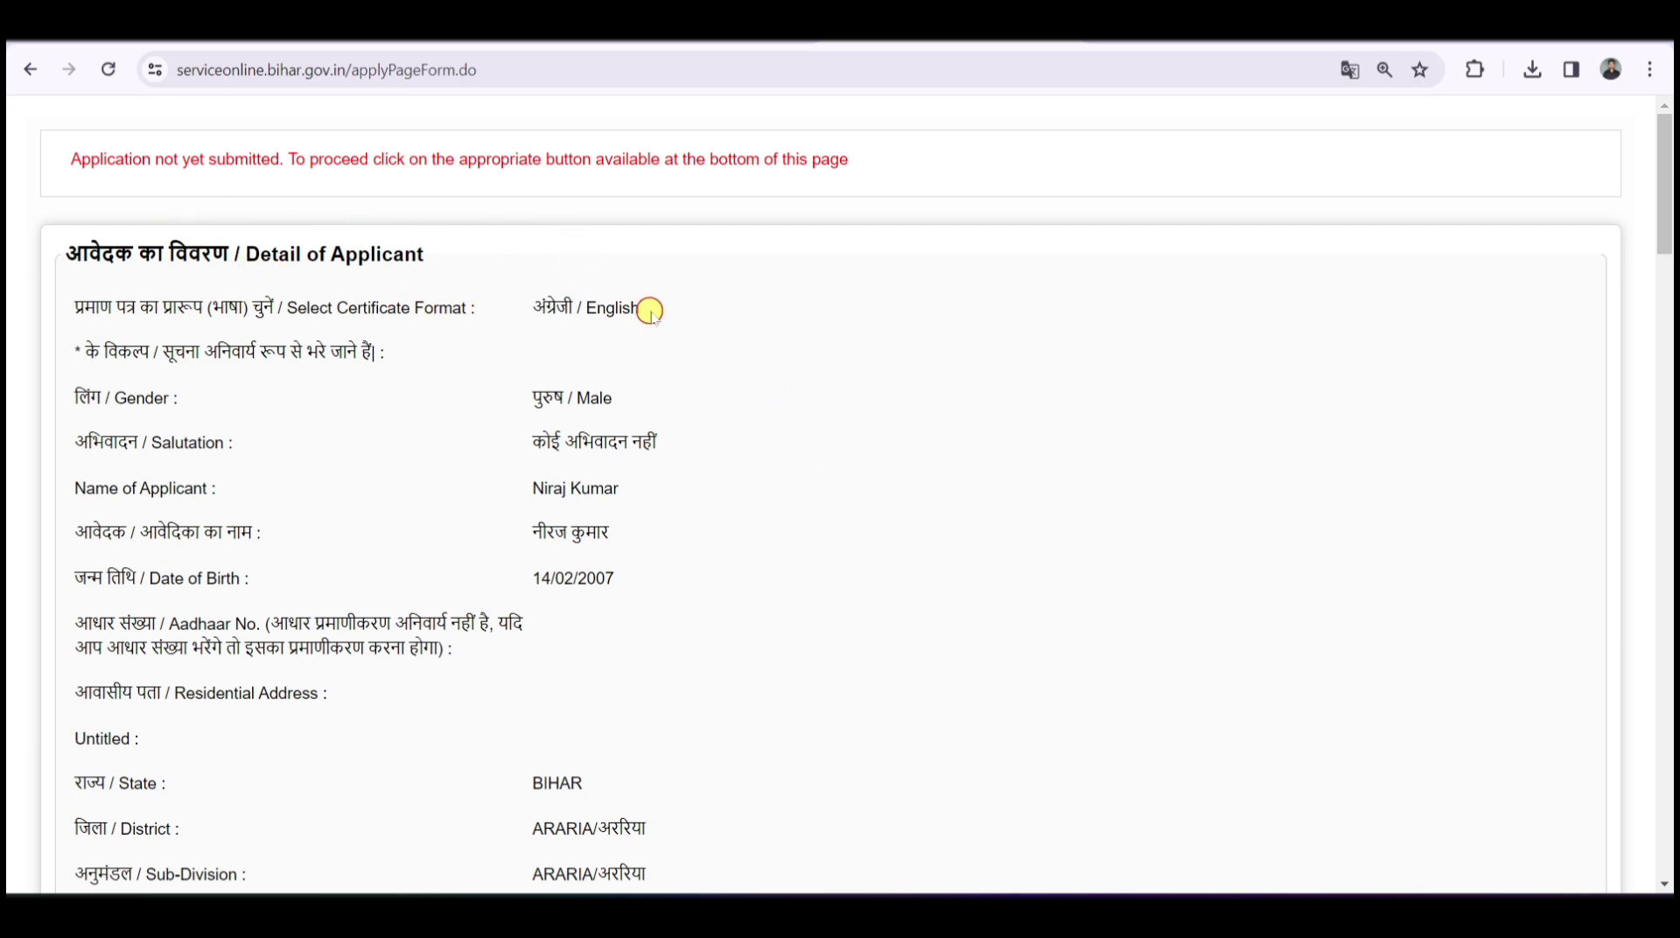
- Scroll the draft preview down to its Draft Reference No, then open Attach Annexure
scroll(650, 312, "down", 2)
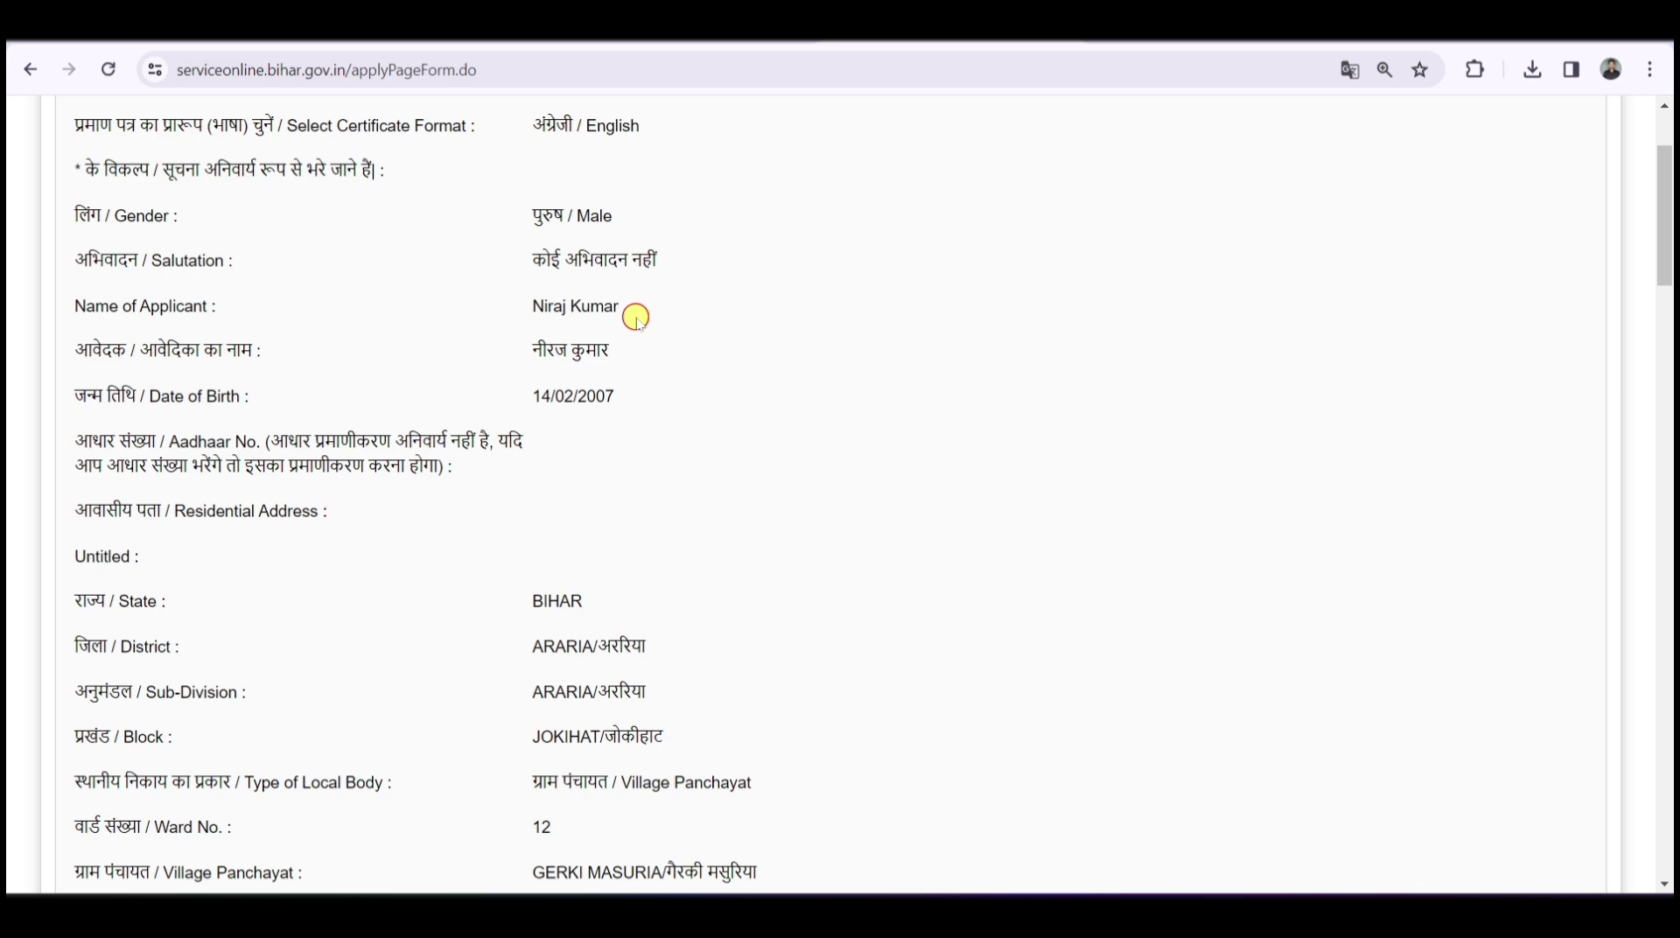
scroll(634, 315, "down", 4)
scroll(623, 338, "down", 4)
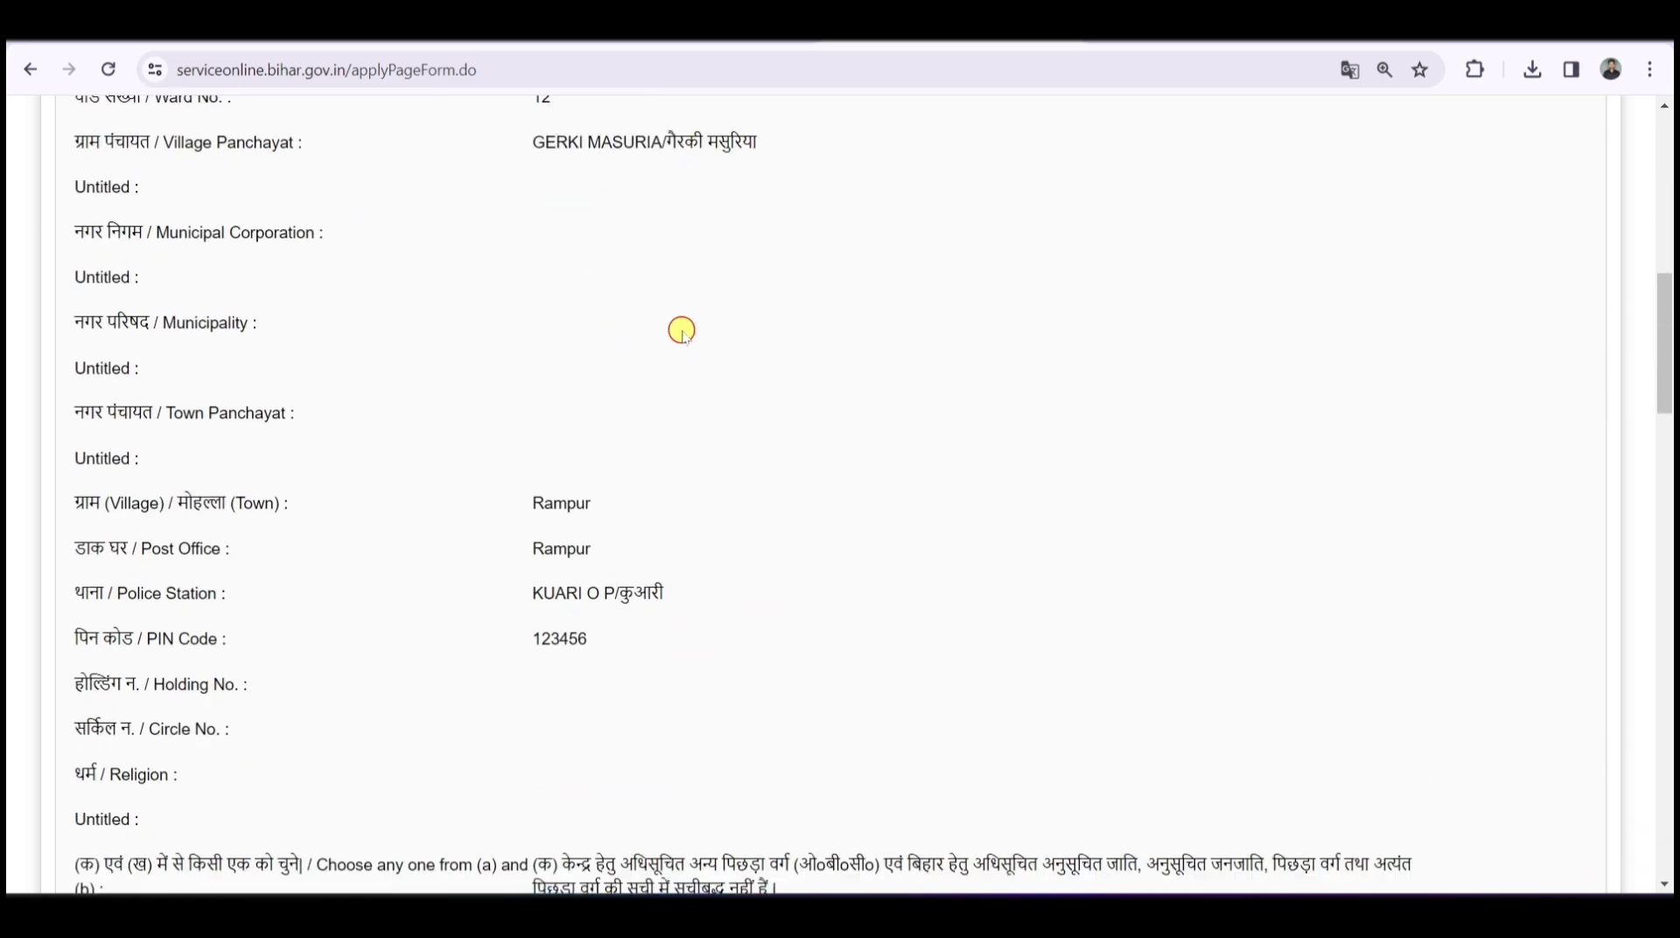
scroll(681, 331, "down", 2)
scroll(680, 330, "down", 4)
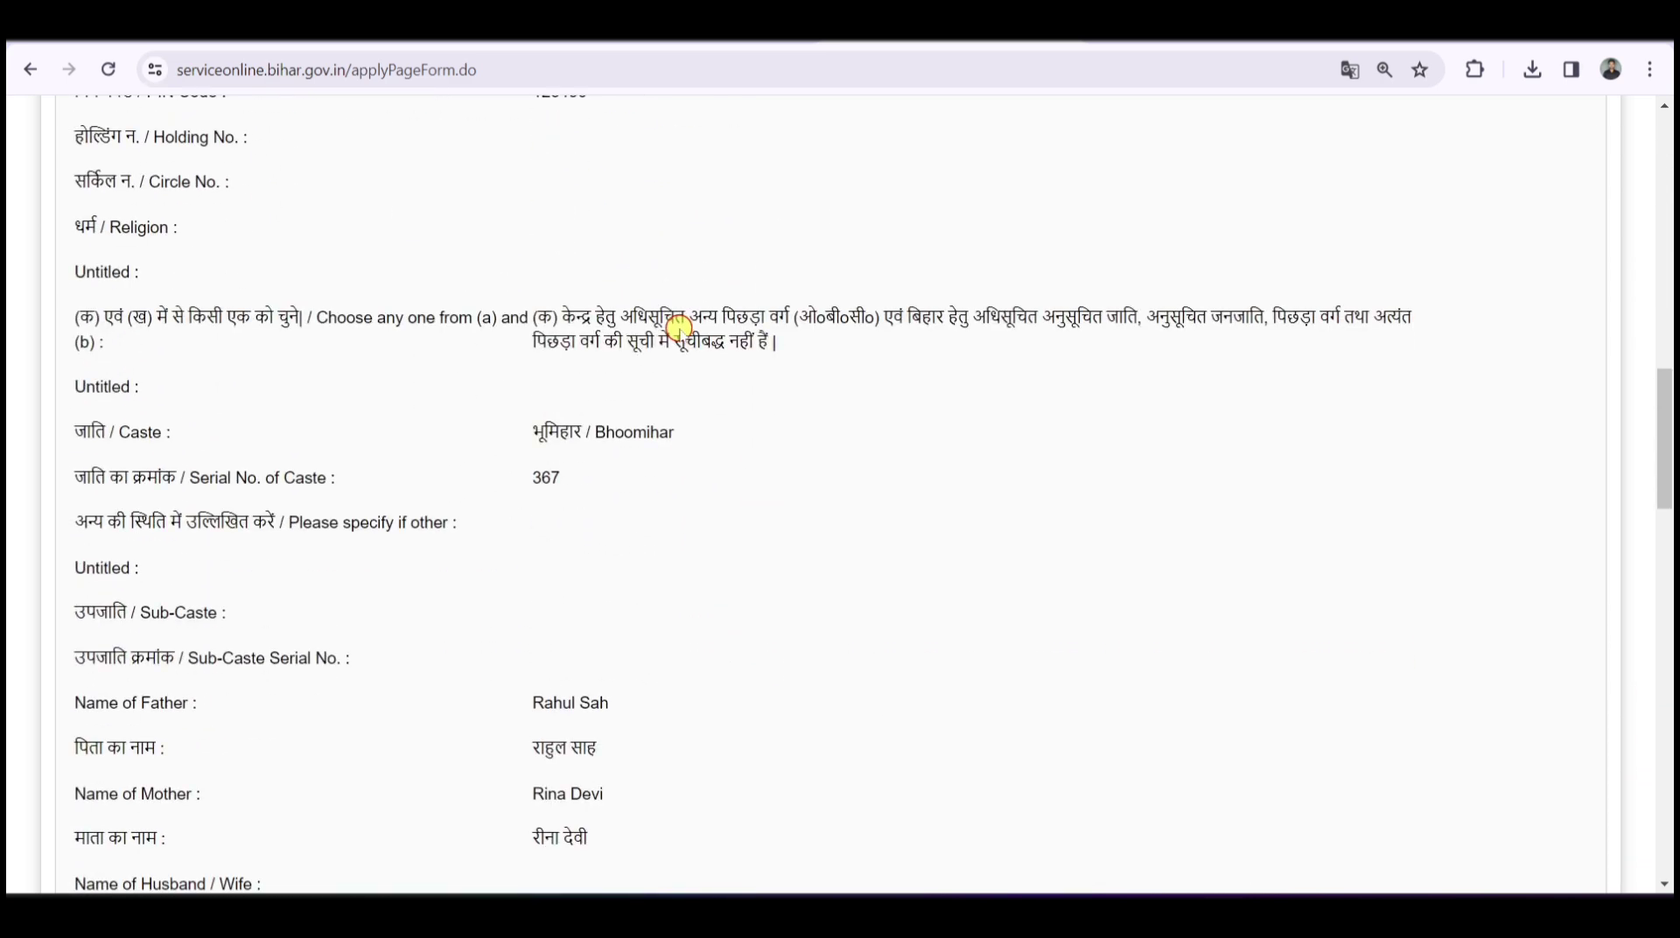
scroll(680, 328, "down", 7)
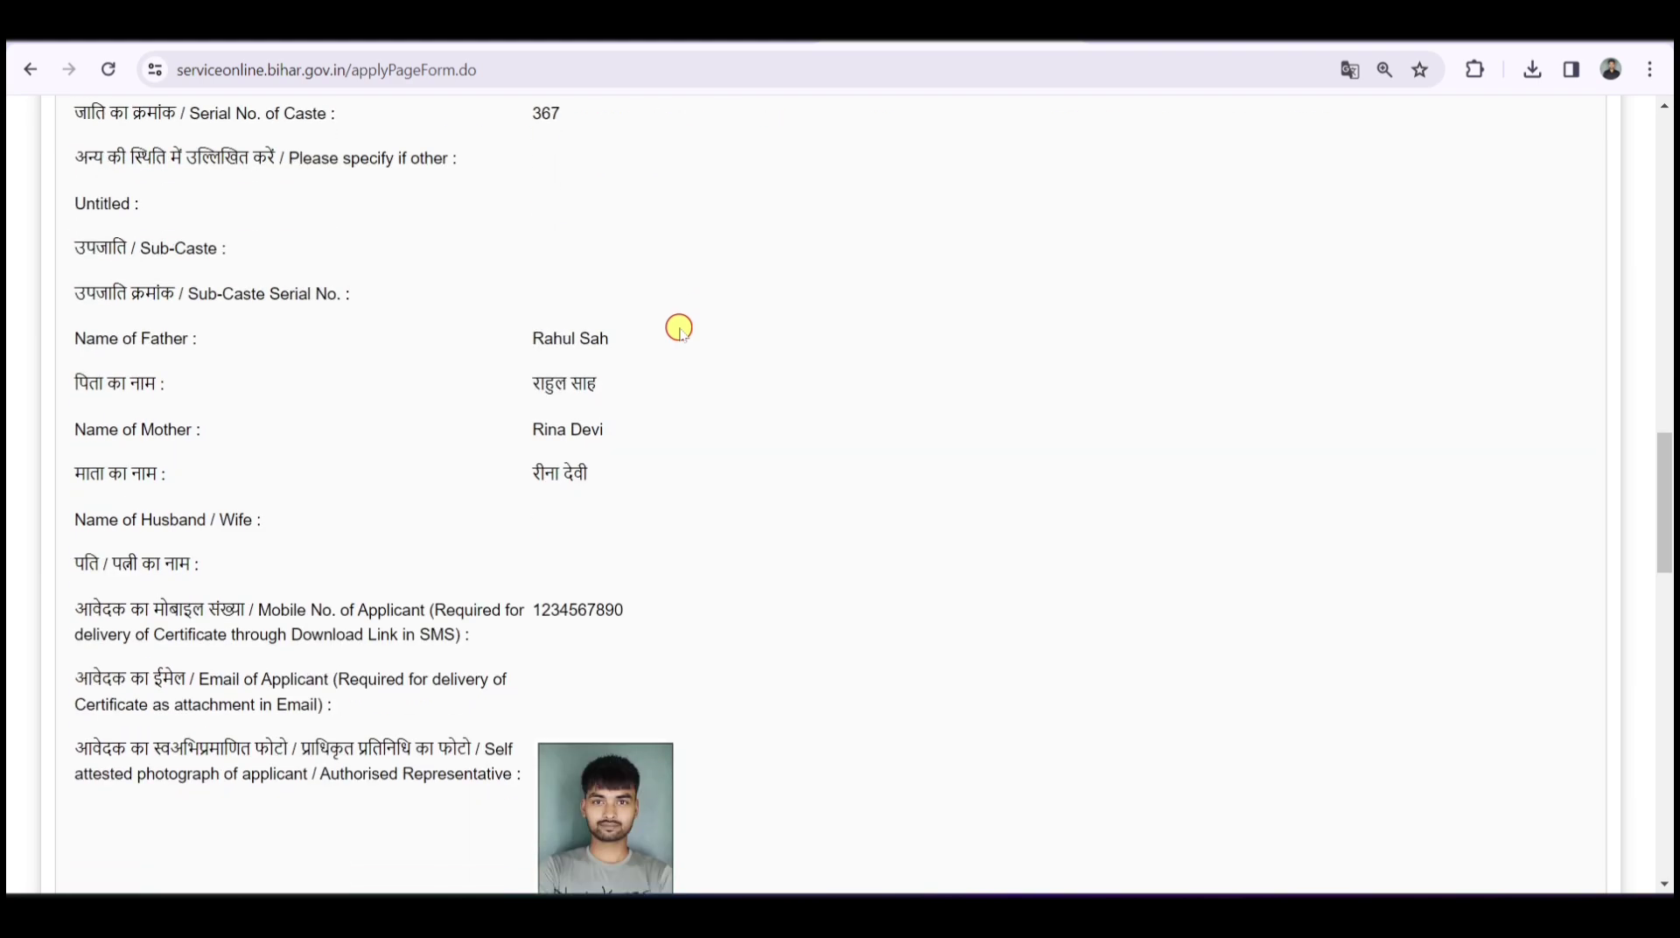
scroll(683, 327, "down", 8)
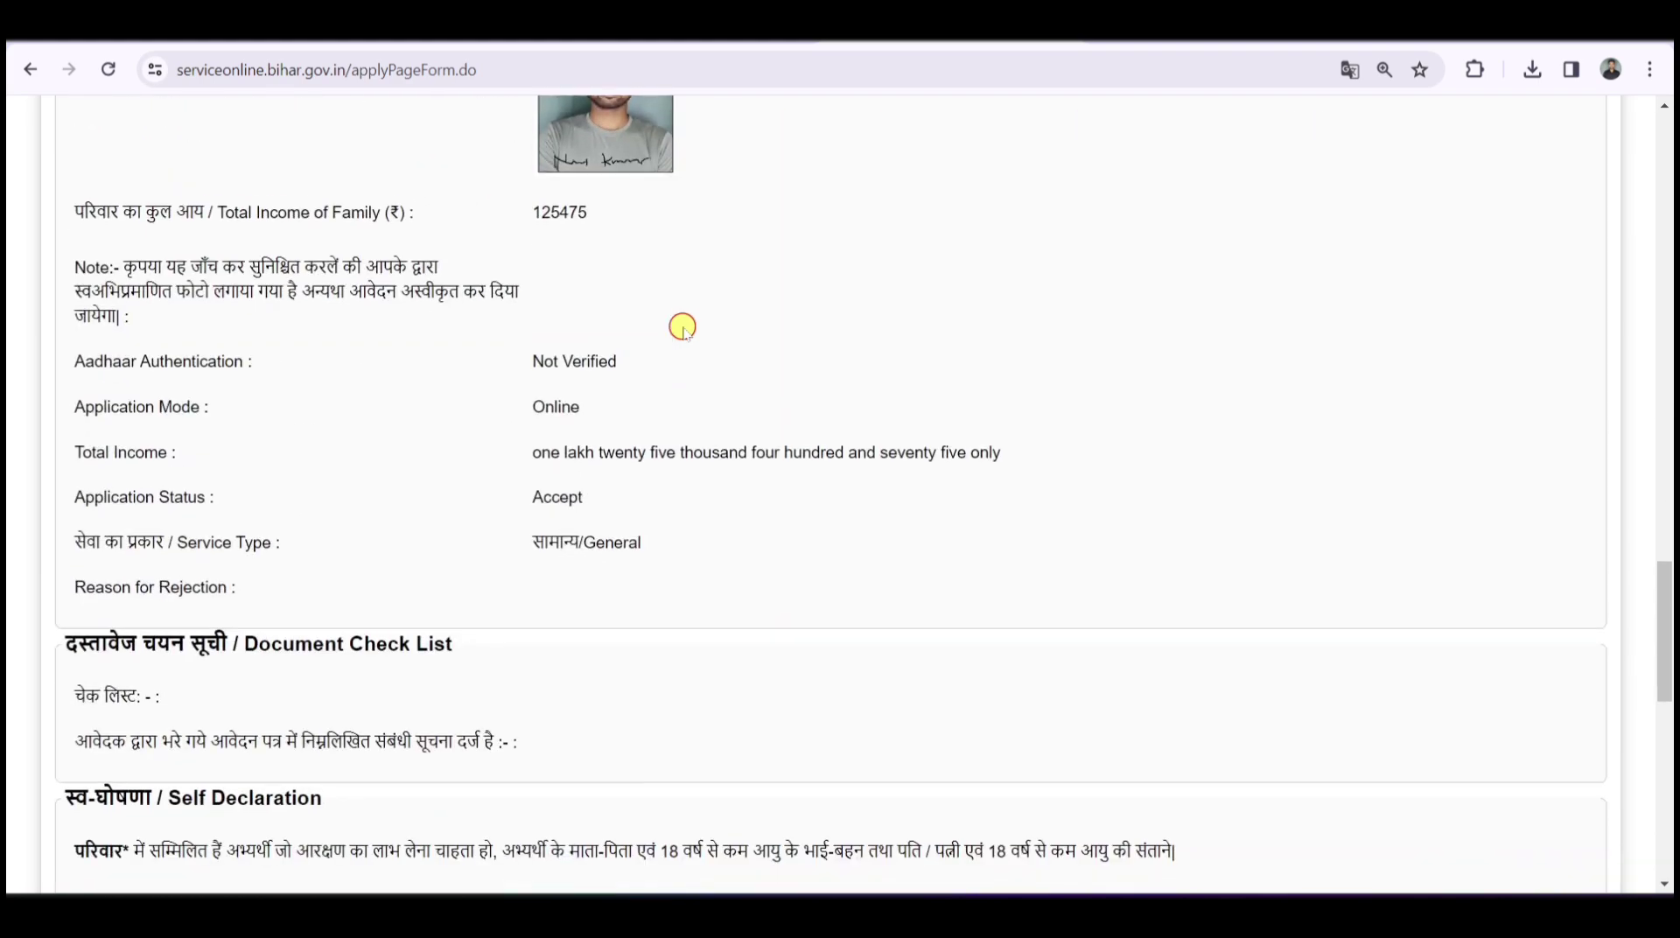
scroll(658, 325, "down", 7)
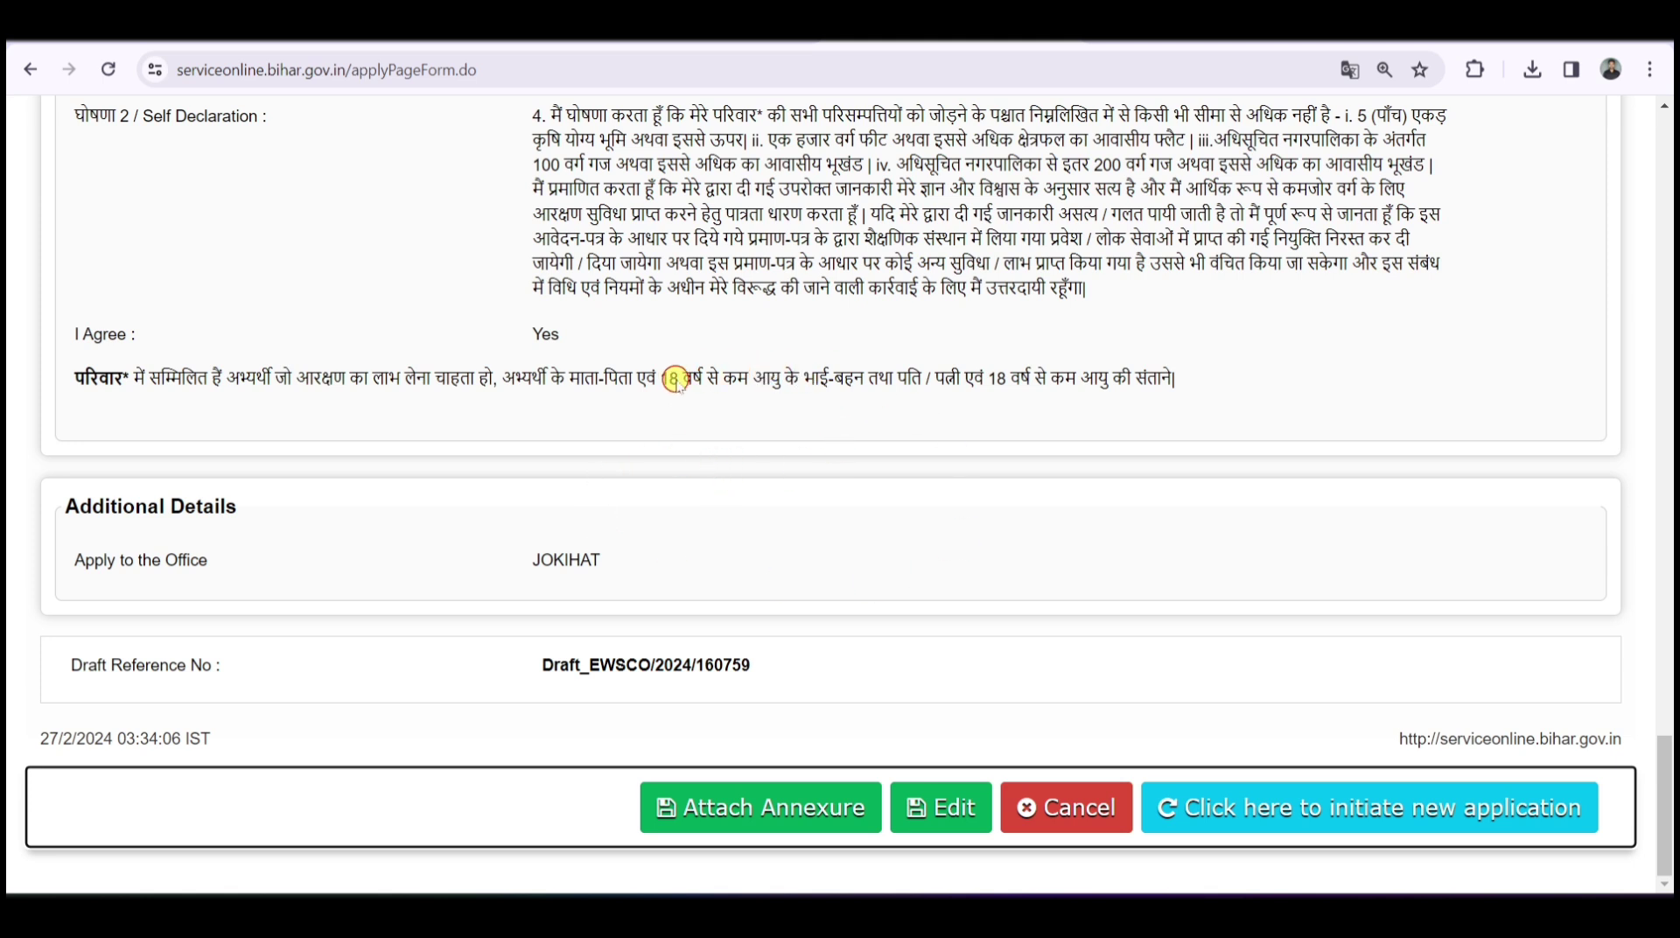
left_click(744, 807)
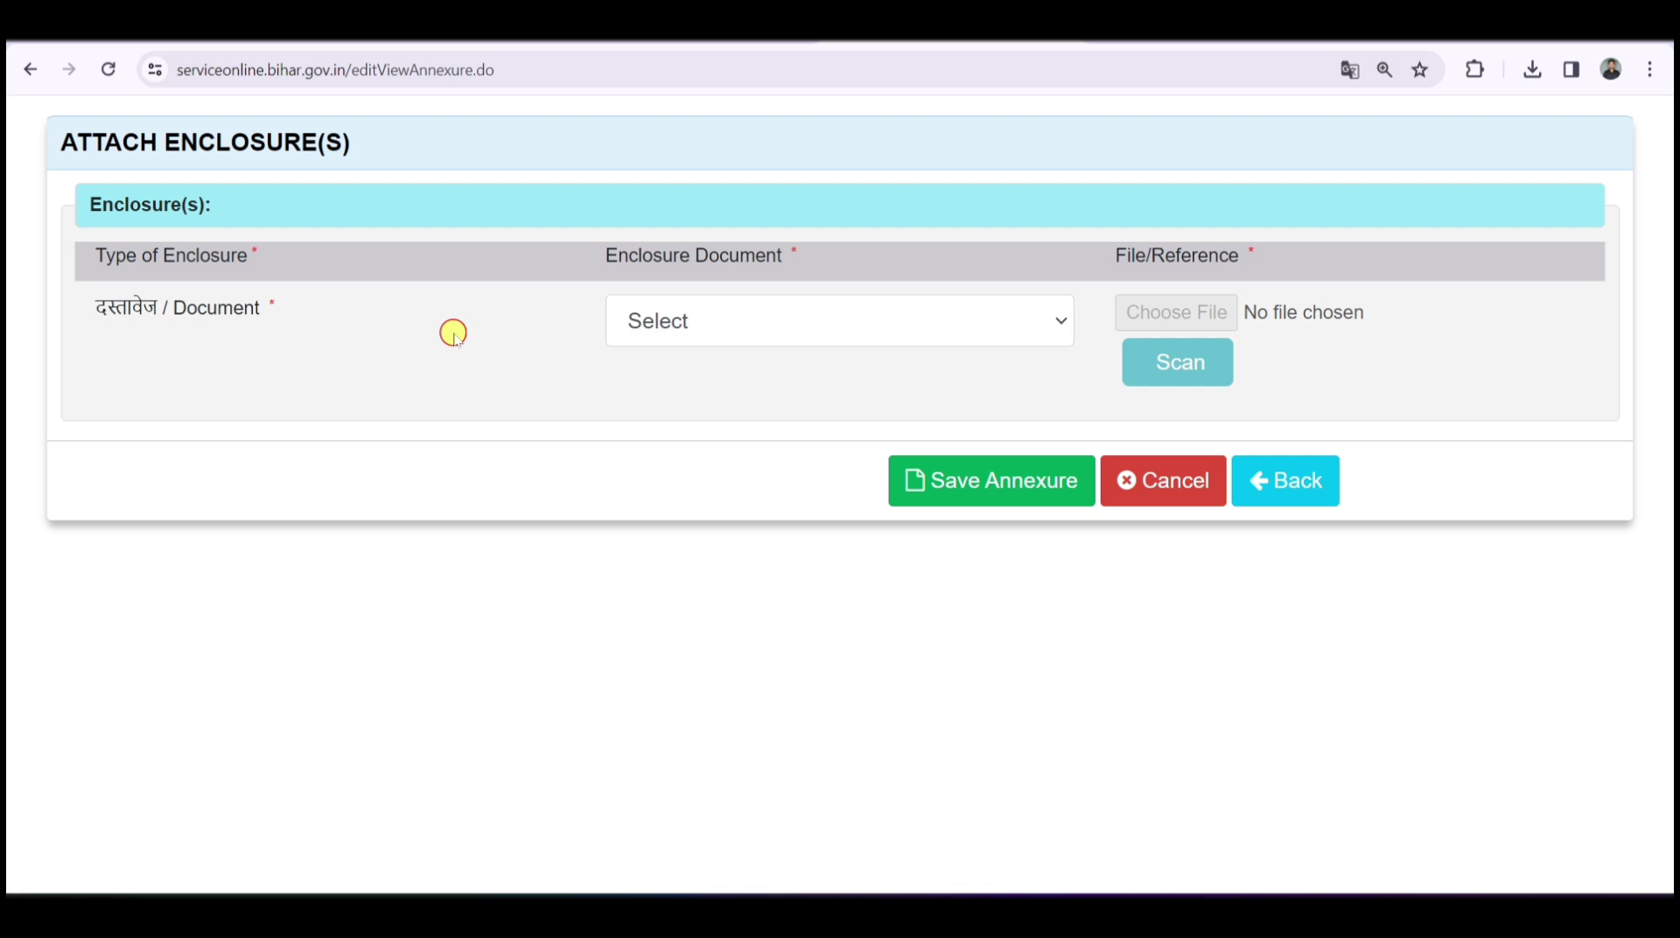
- Set the enclosure document to आधार कार्ड and try attaching Image (9) - Copy, which exceeds 200 KB
left_click(705, 322)
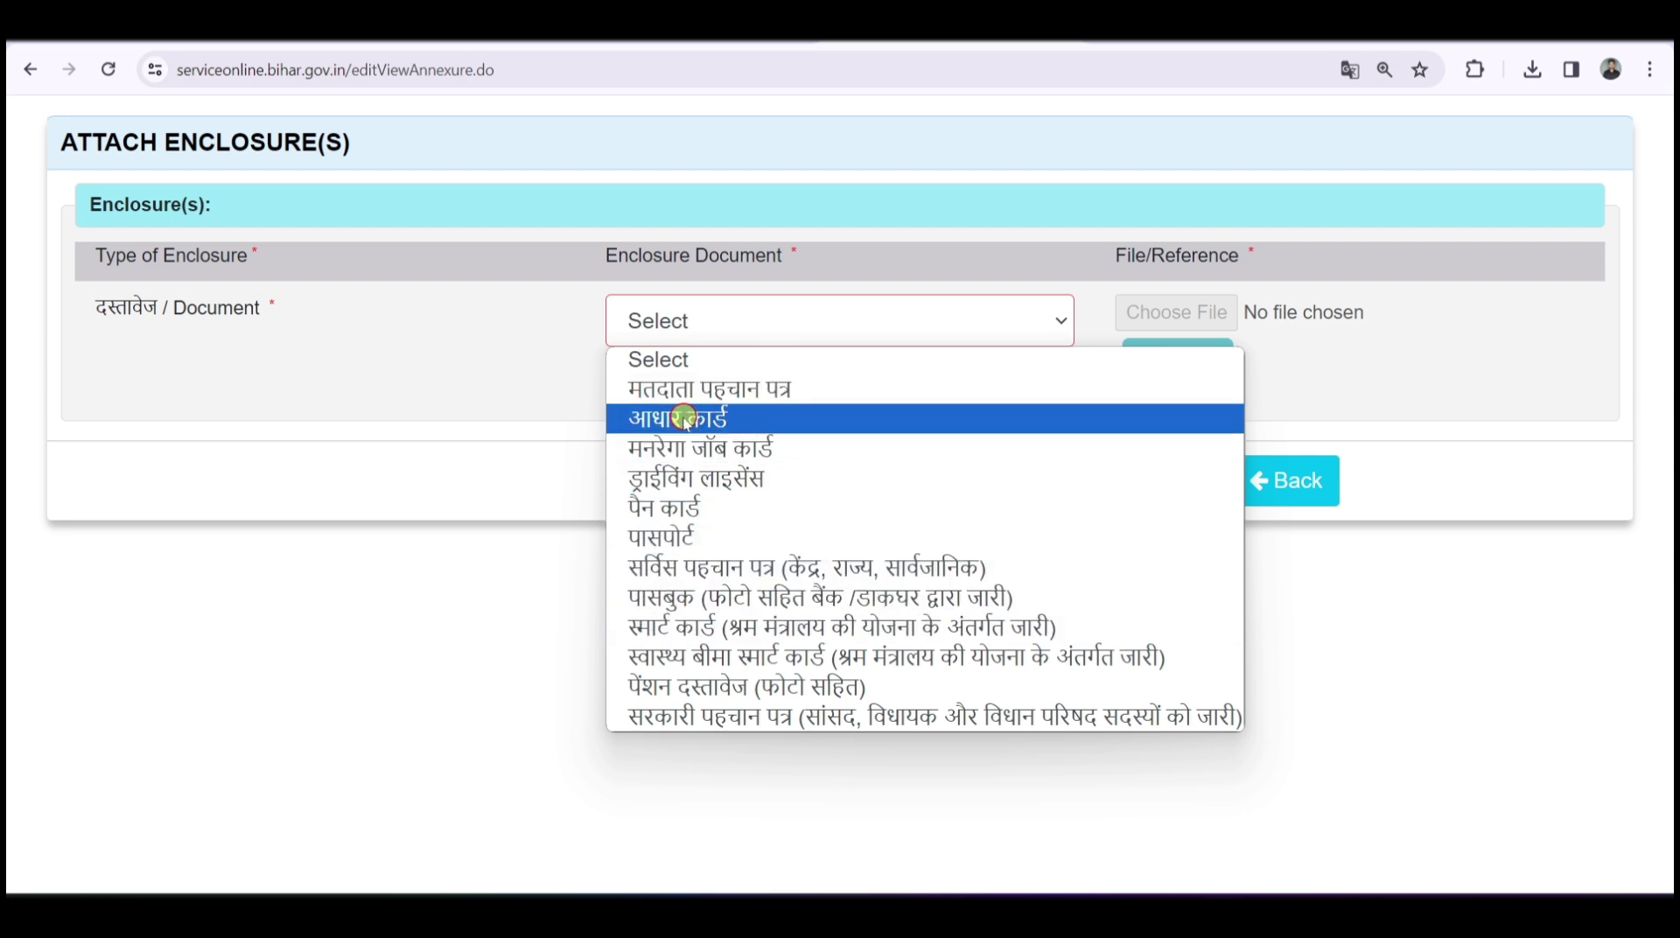
left_click(672, 422)
mouse_move(632, 362)
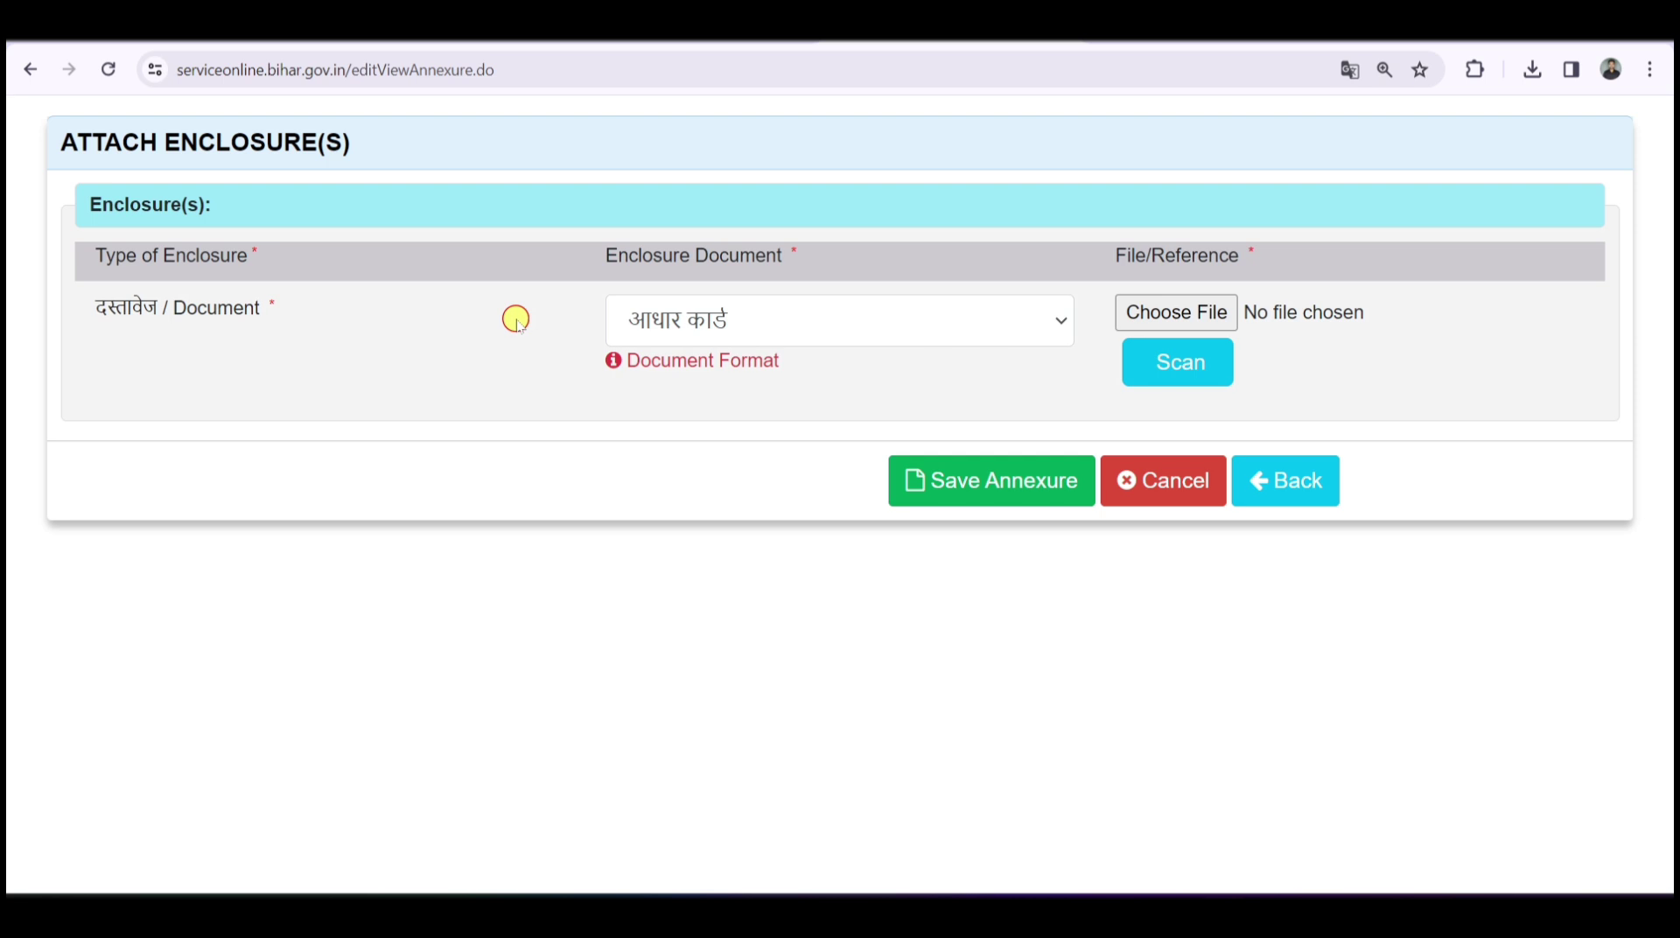
left_click(1183, 312)
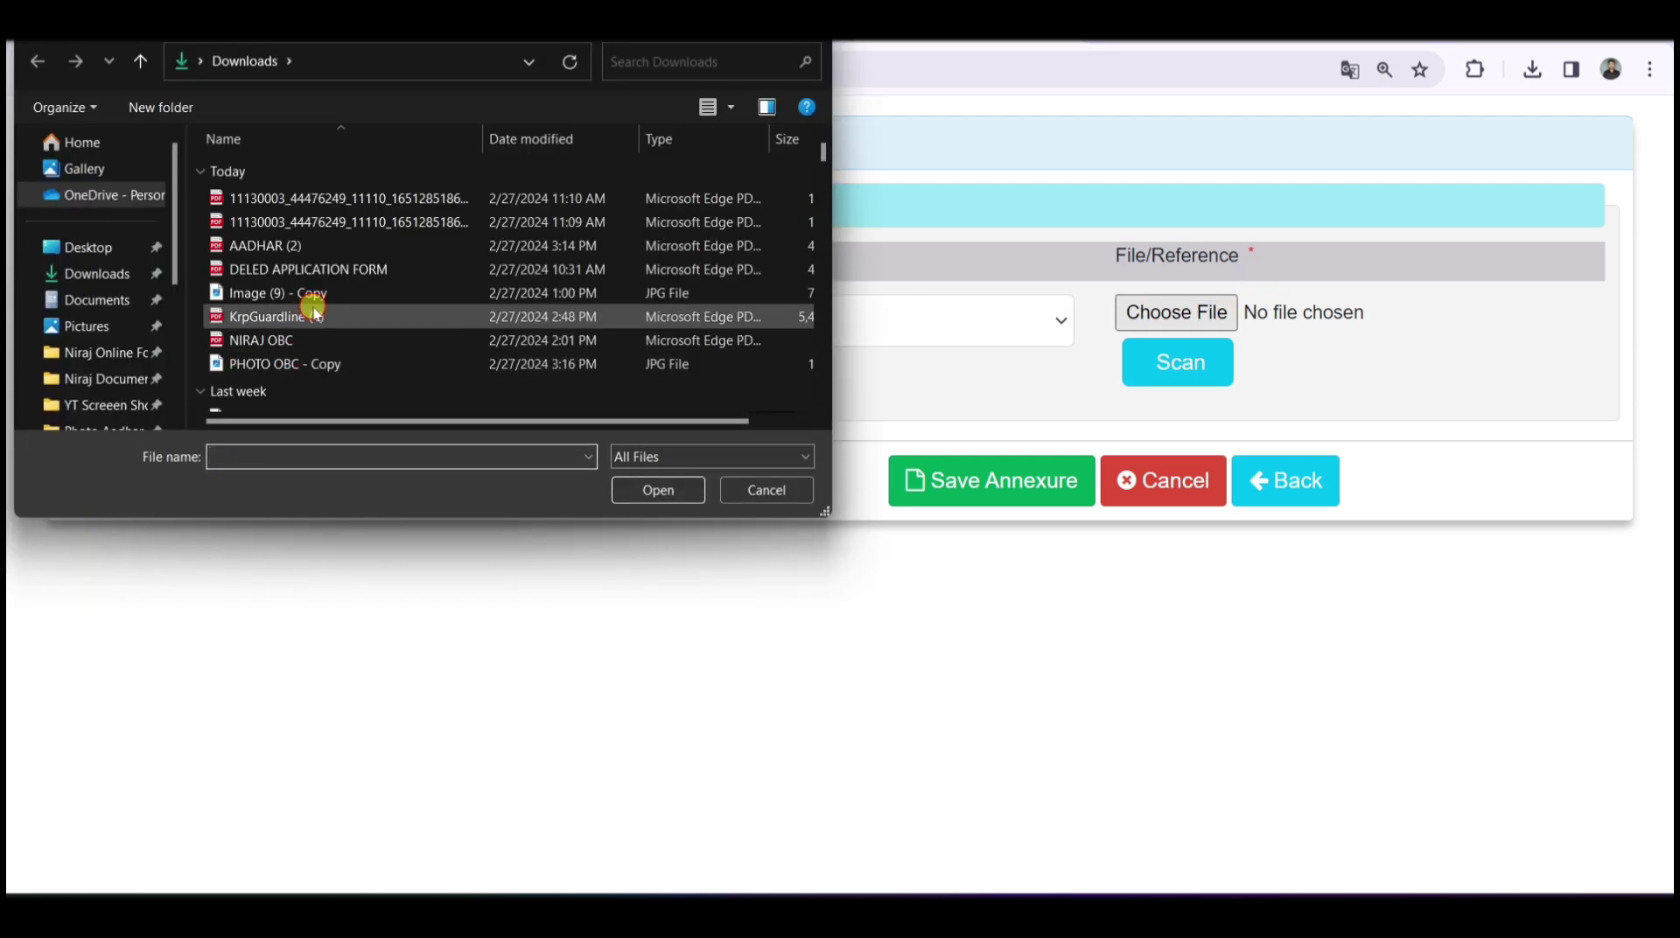
left_click(317, 296)
left_click(658, 490)
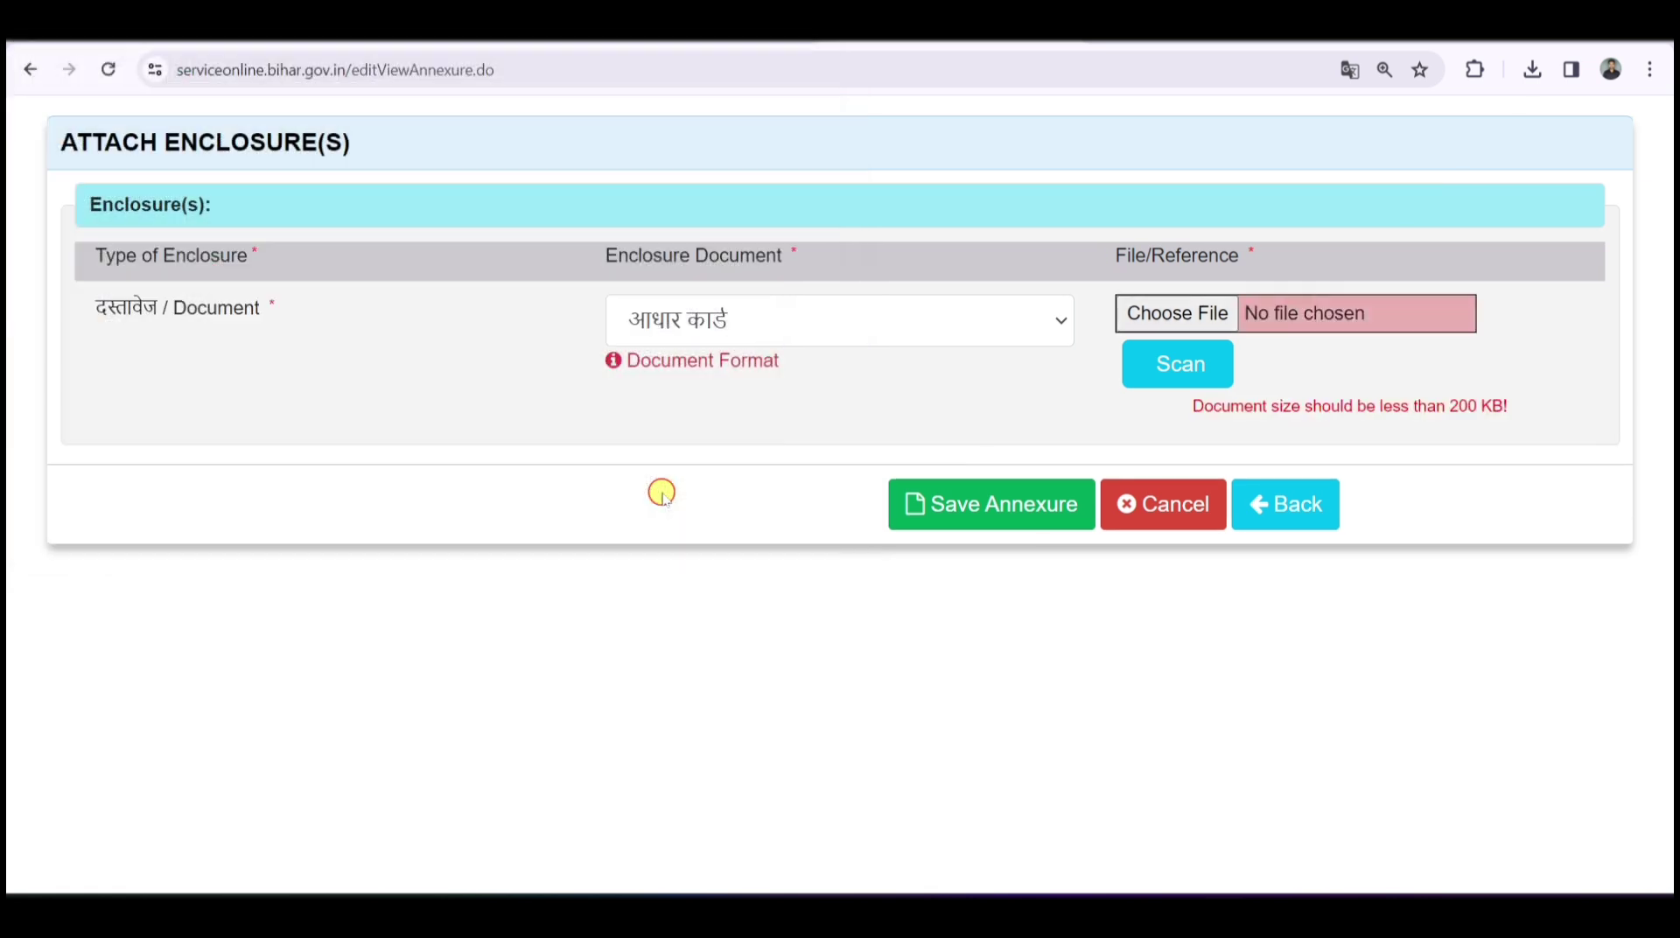
left_click_drag(1514, 406, 1185, 401)
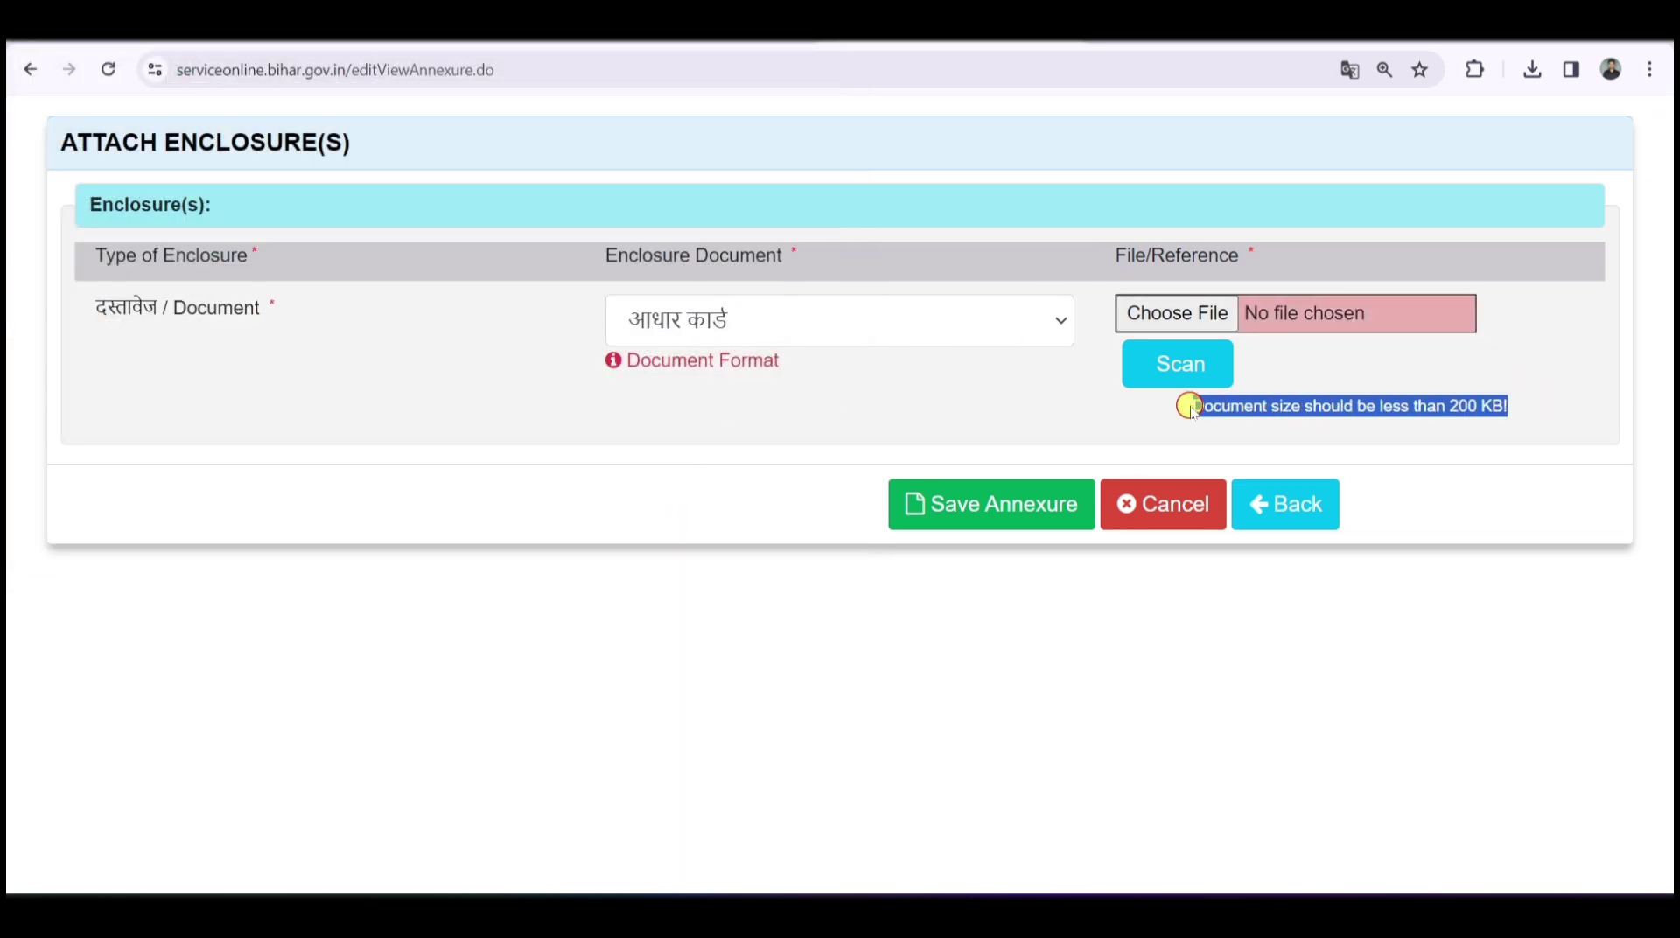
left_click(1190, 402)
- Attach PHOTO OBC - Copy.jpg instead and save the Aadhaar card enclosure
left_click(1192, 313)
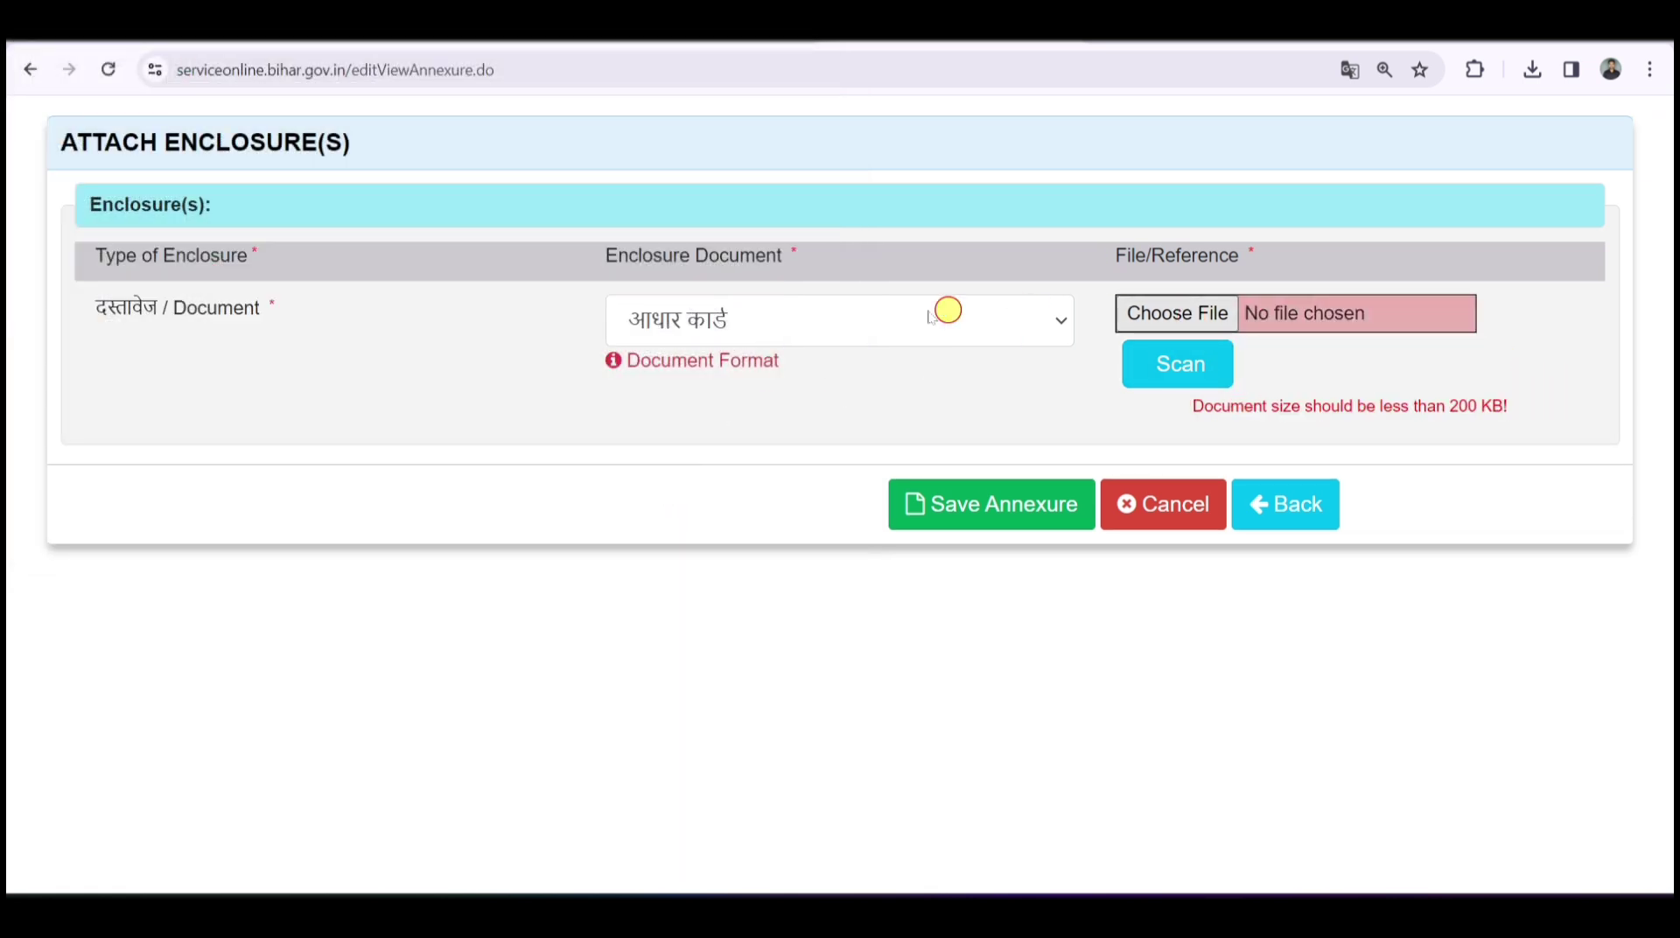
left_click(330, 364)
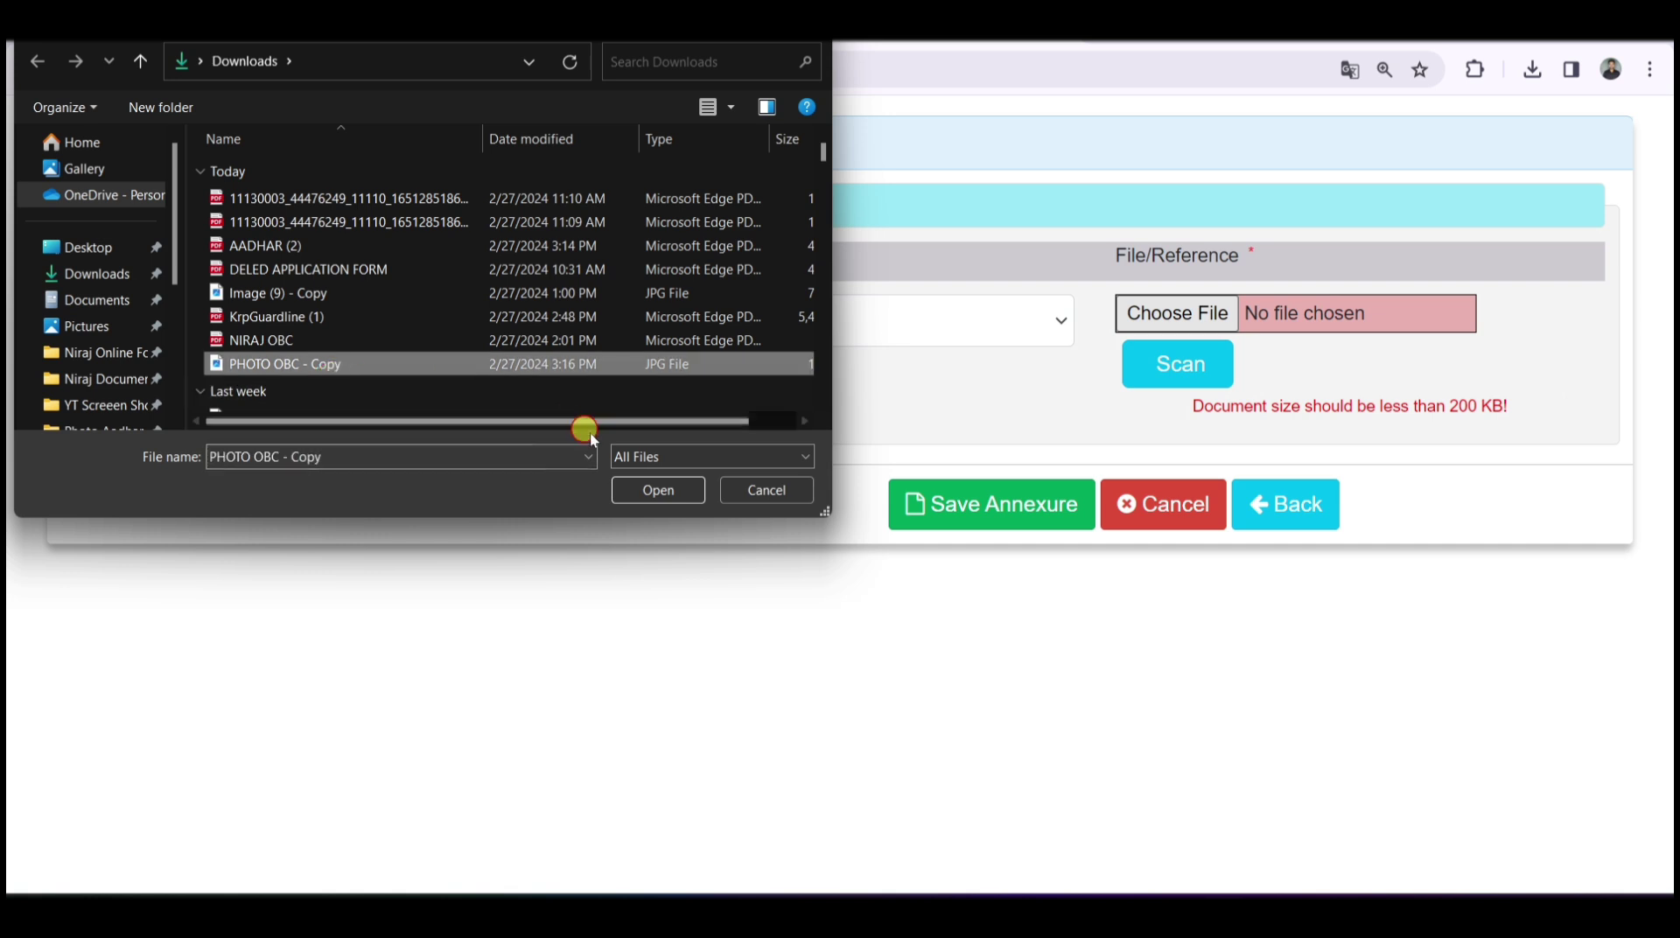
left_click(658, 489)
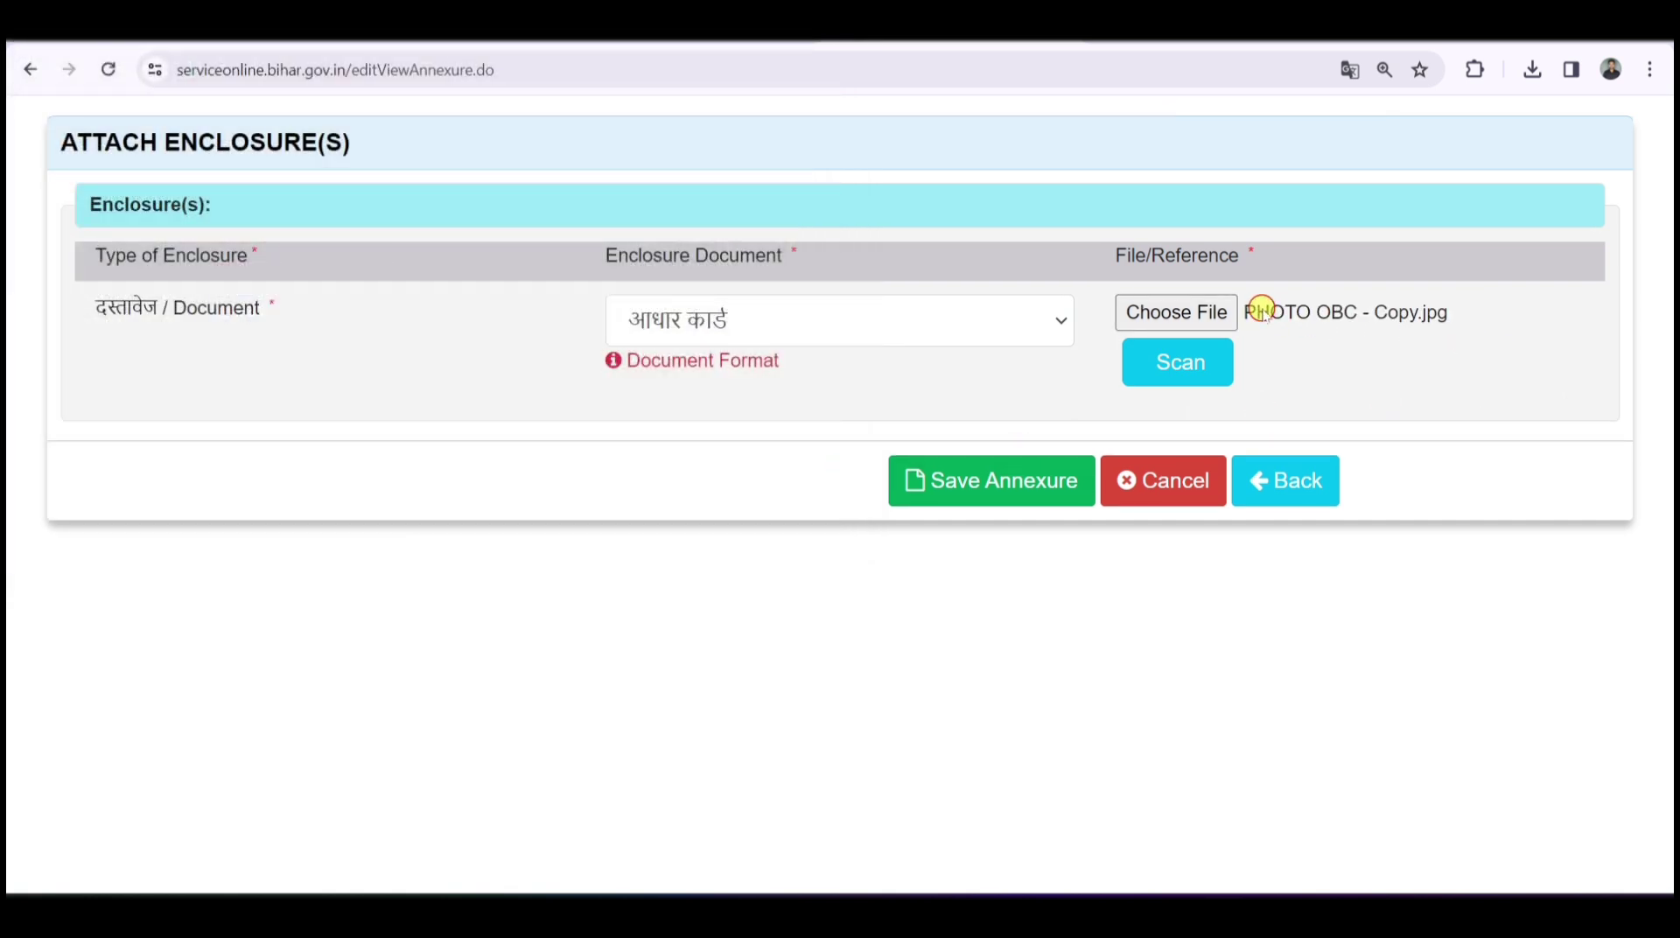
left_click(1442, 312)
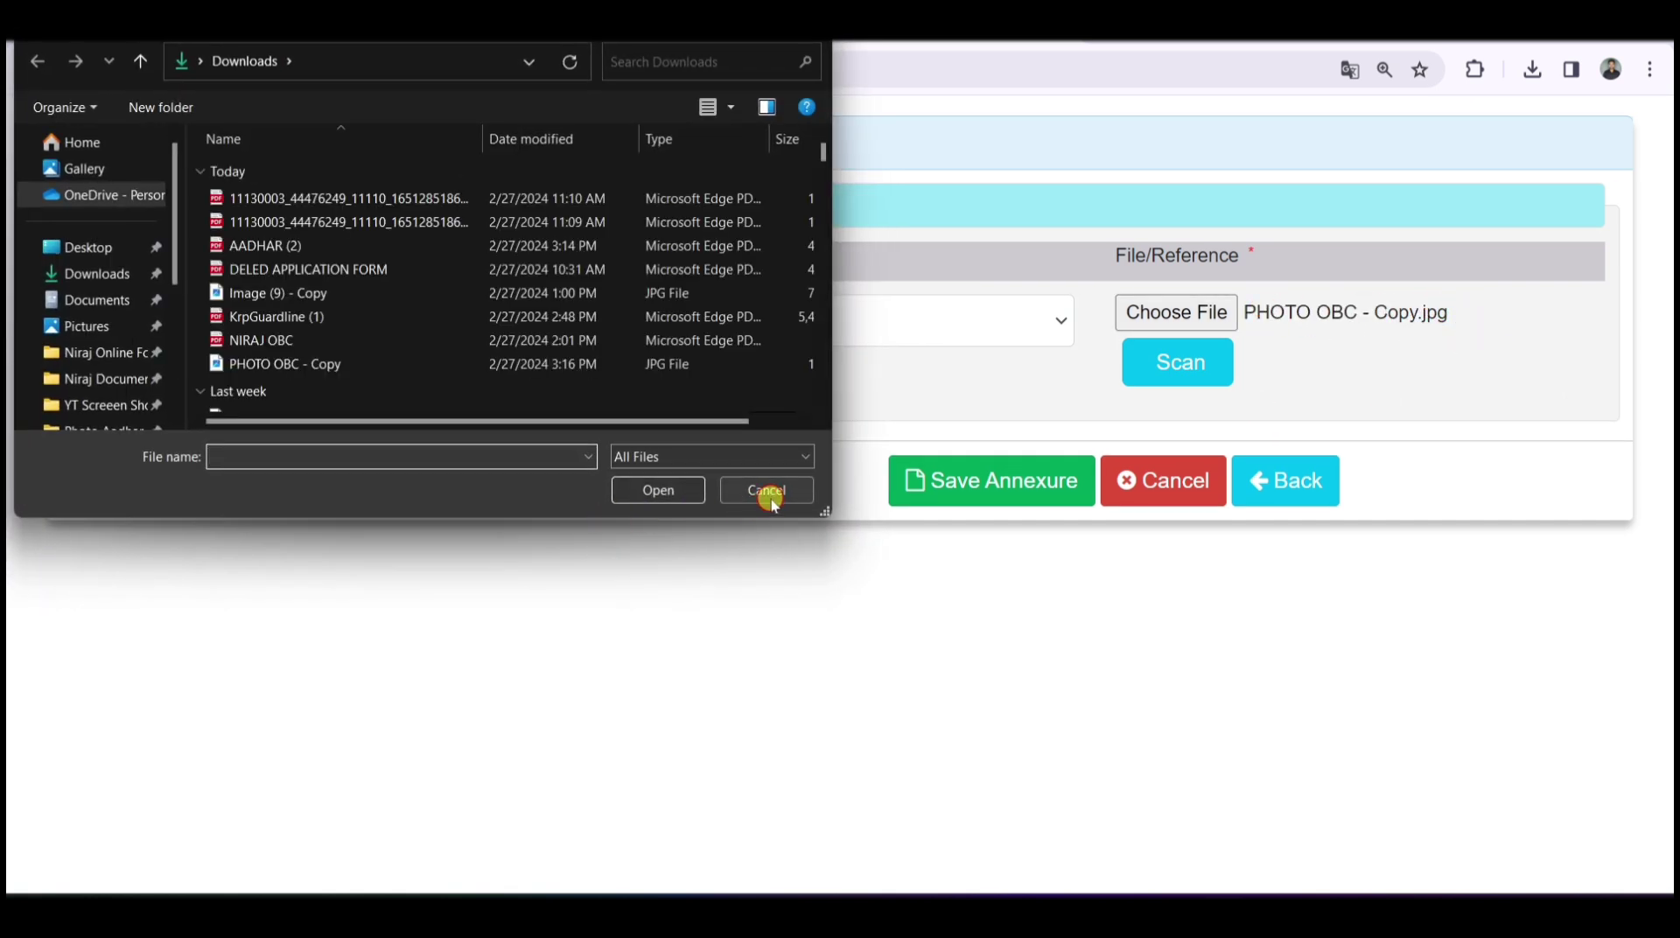
left_click(763, 484)
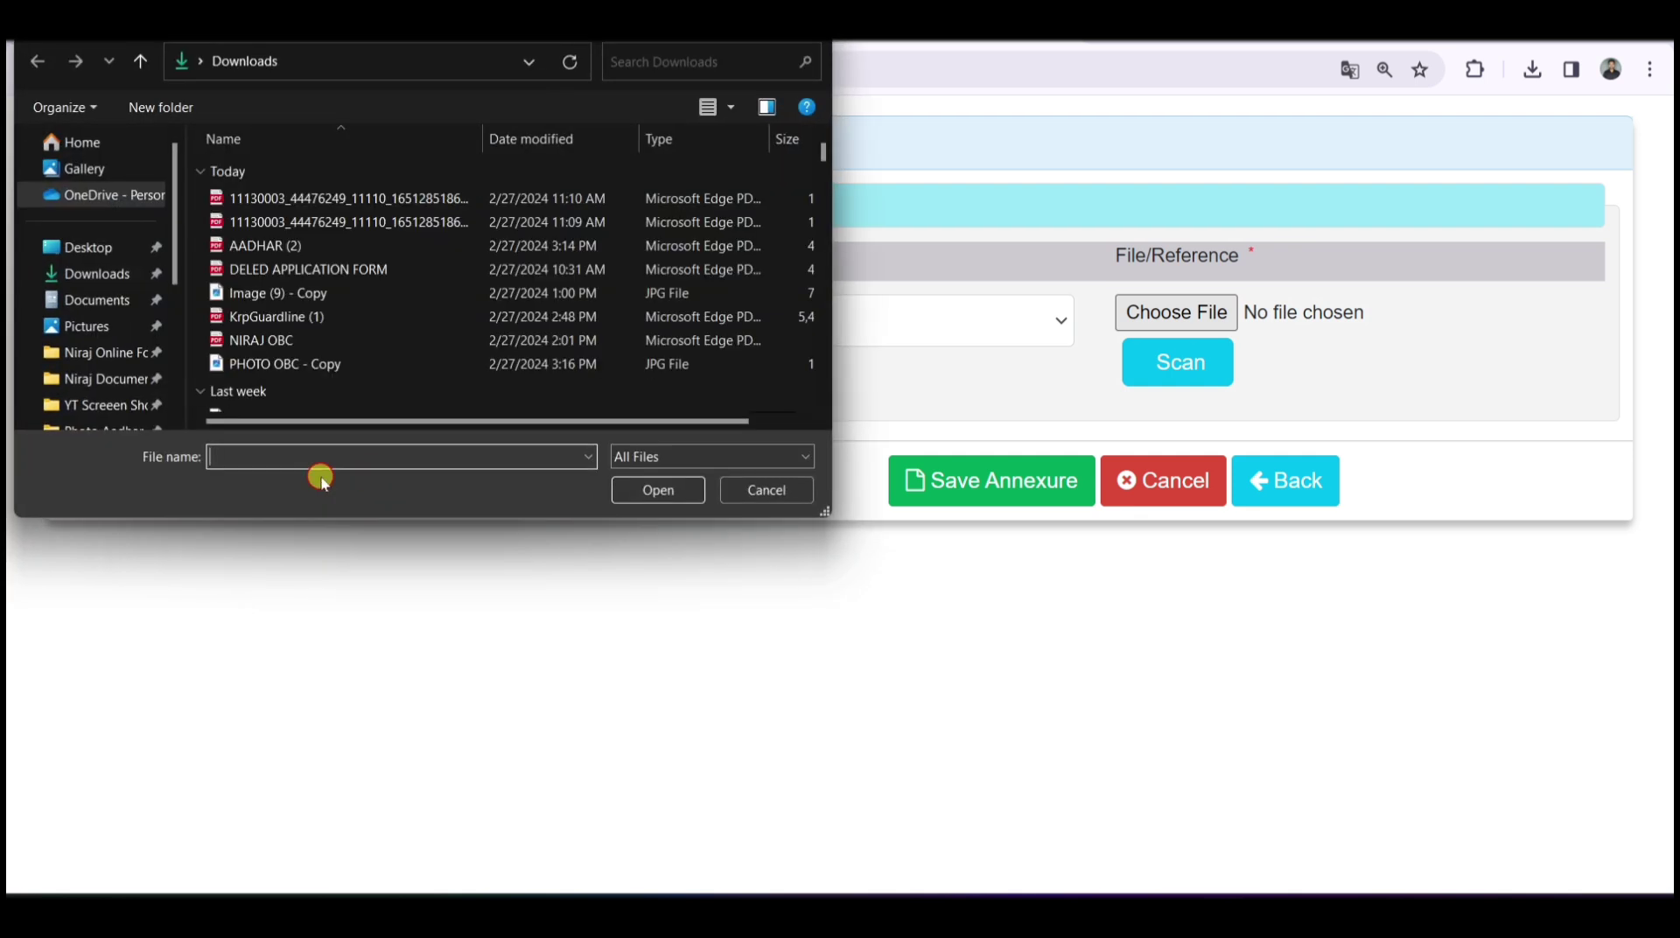
left_click(323, 364)
left_click(682, 490)
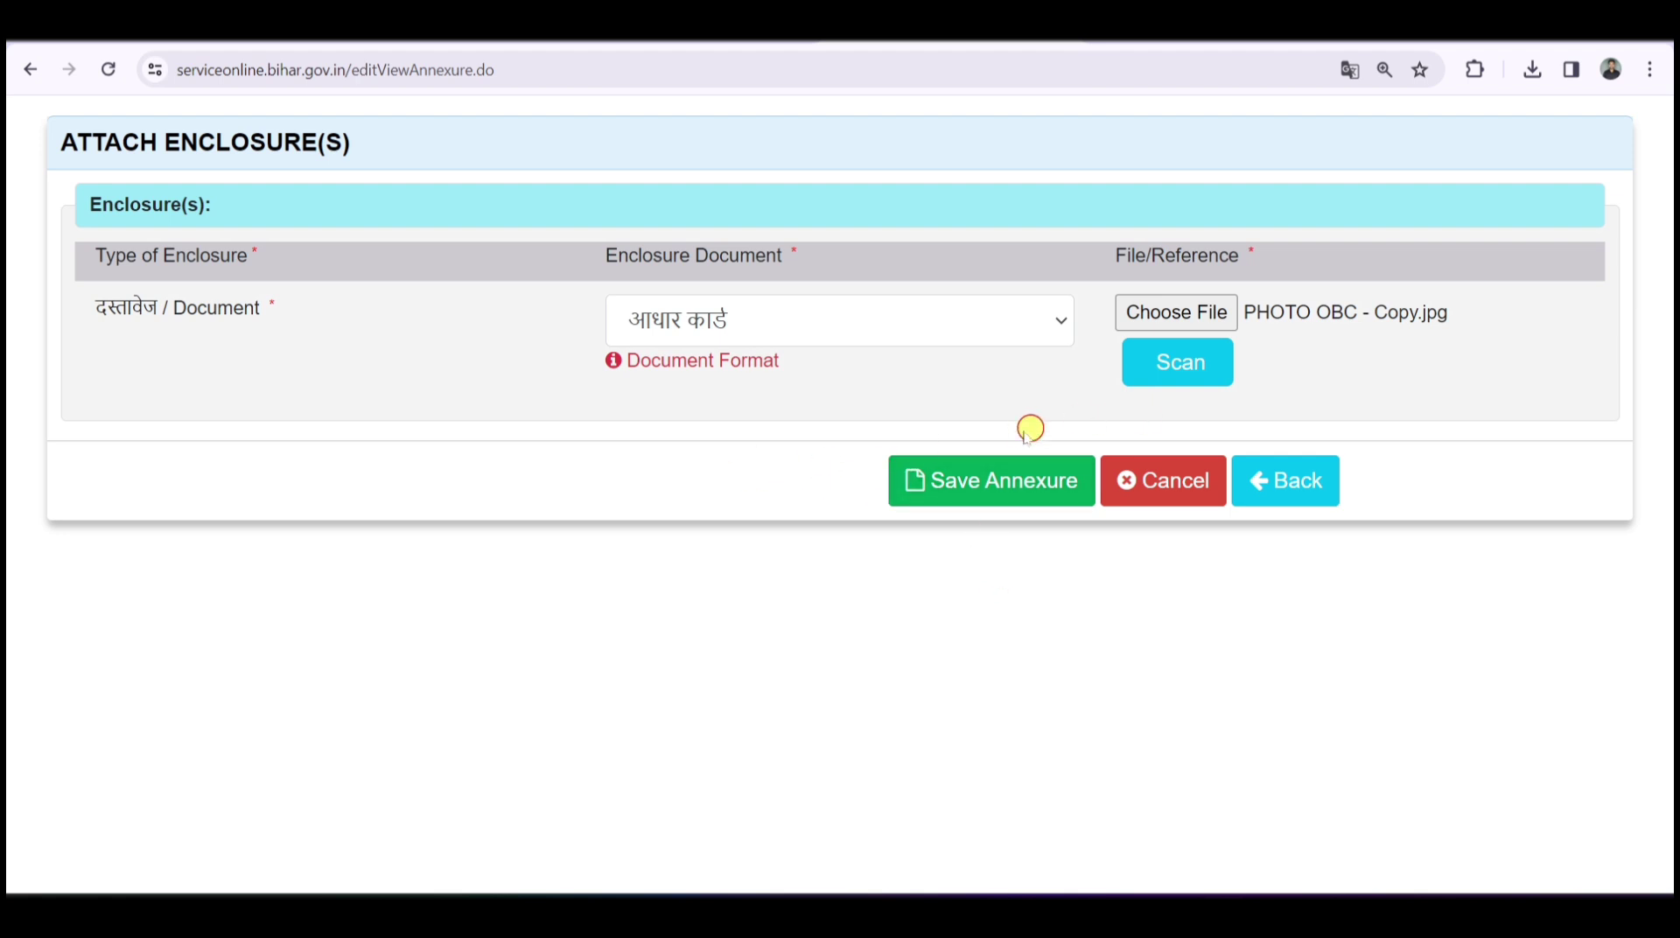
left_click(989, 488)
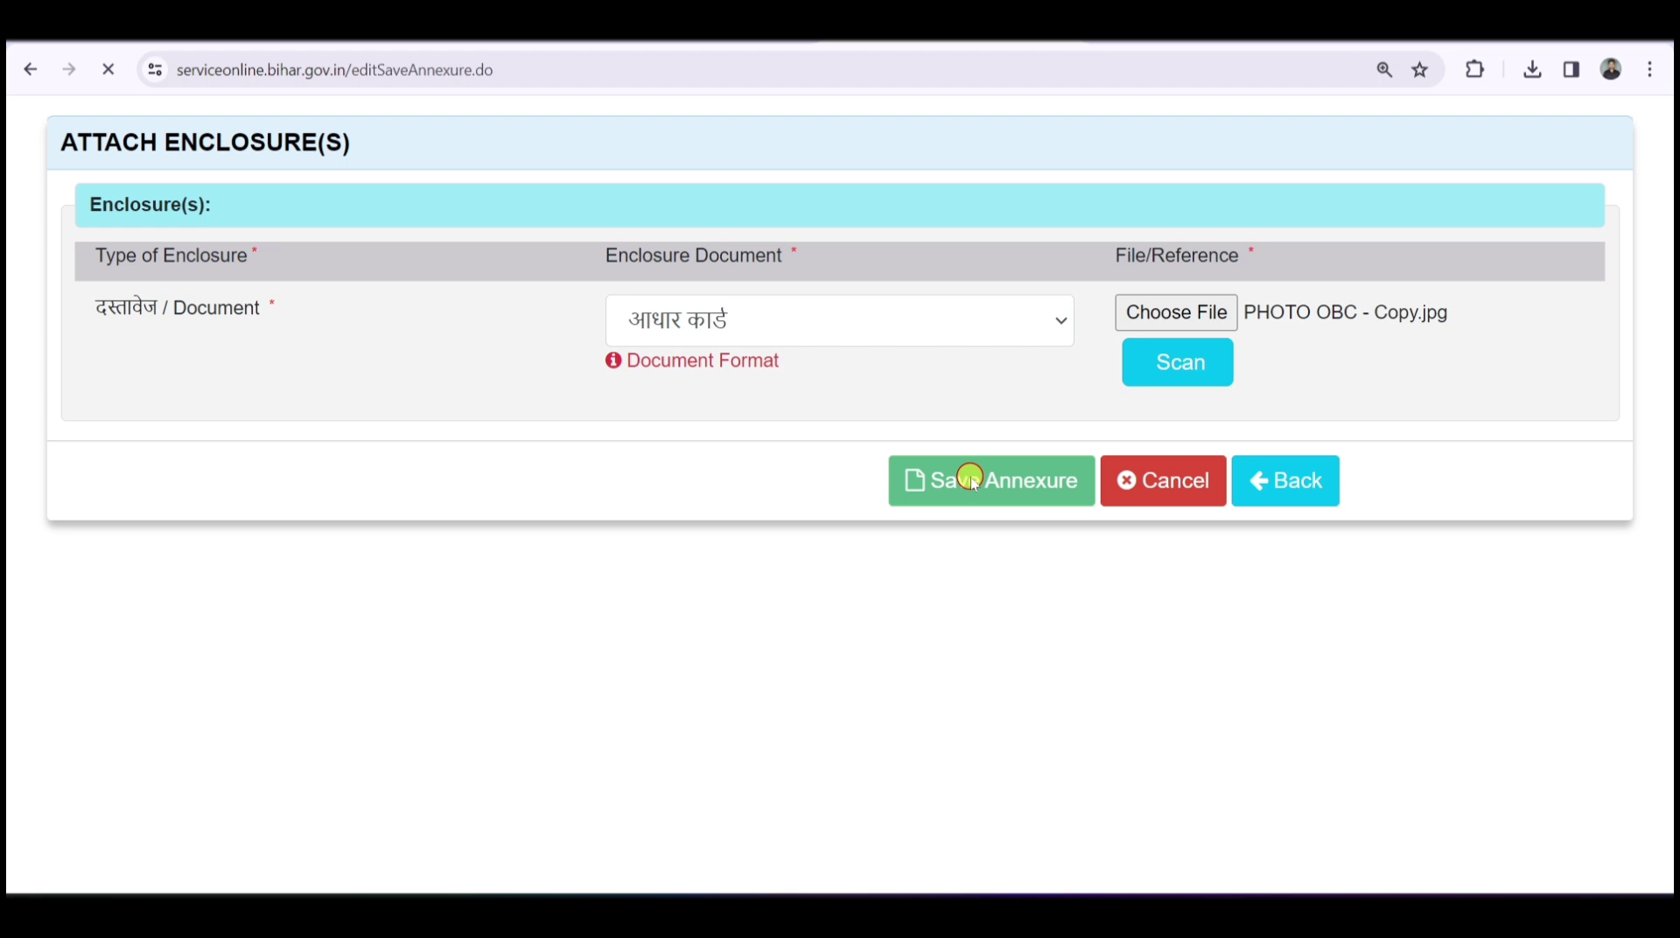
scroll(967, 477, "up", 15)
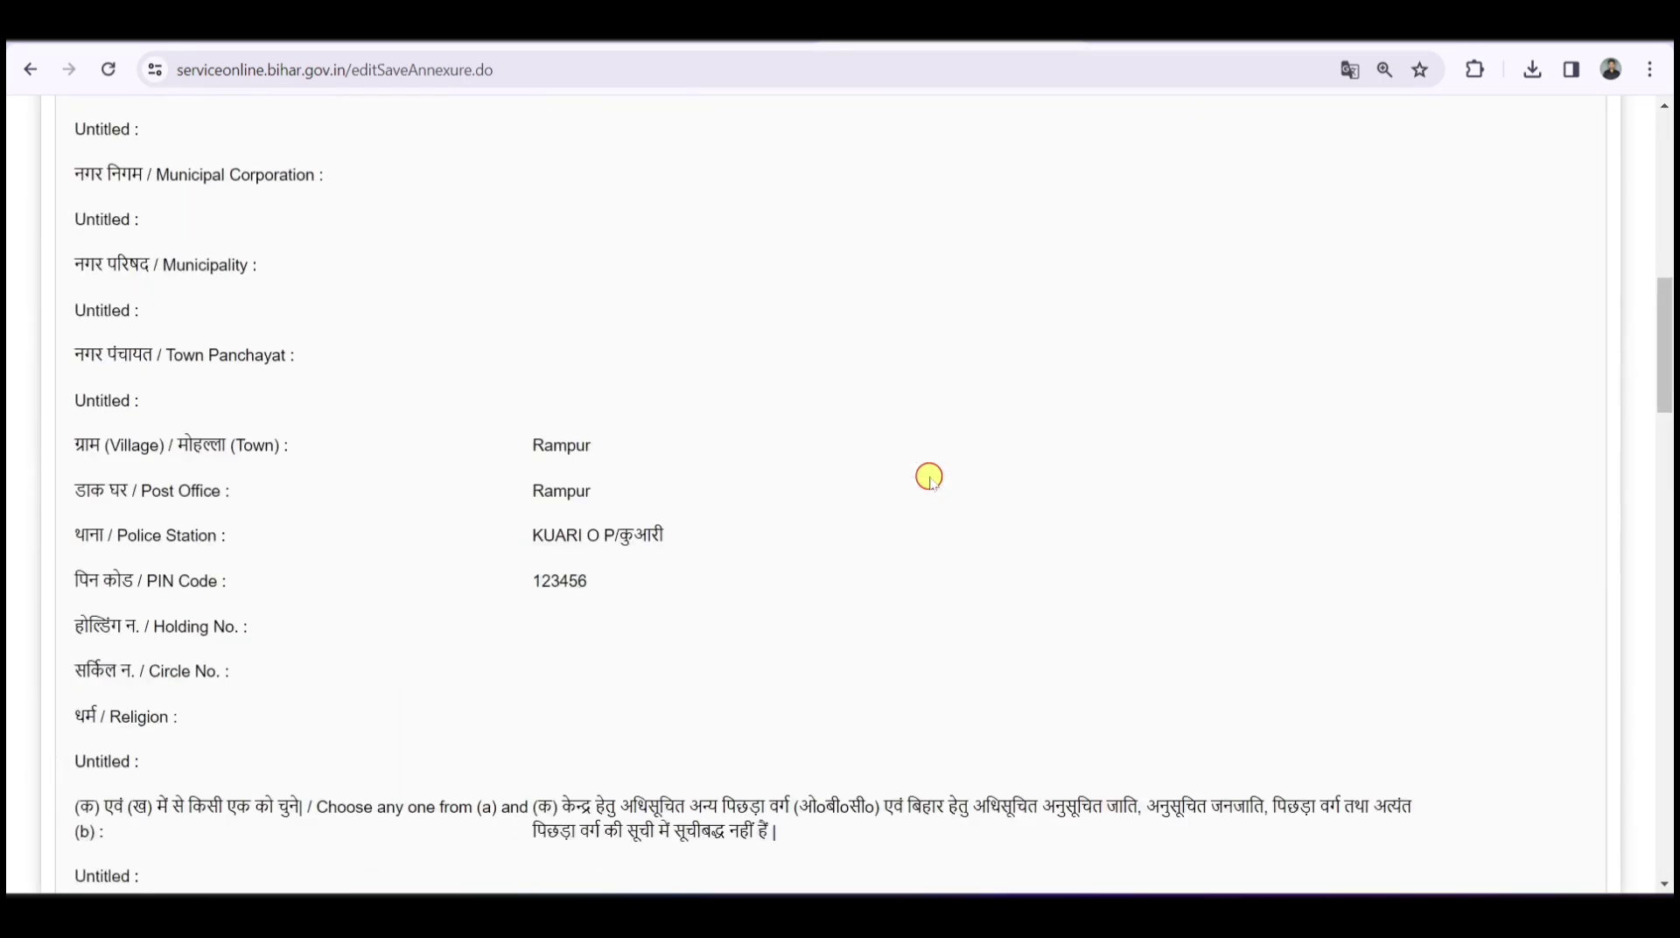
scroll(929, 477, "up", 10)
scroll(674, 372, "down", 8)
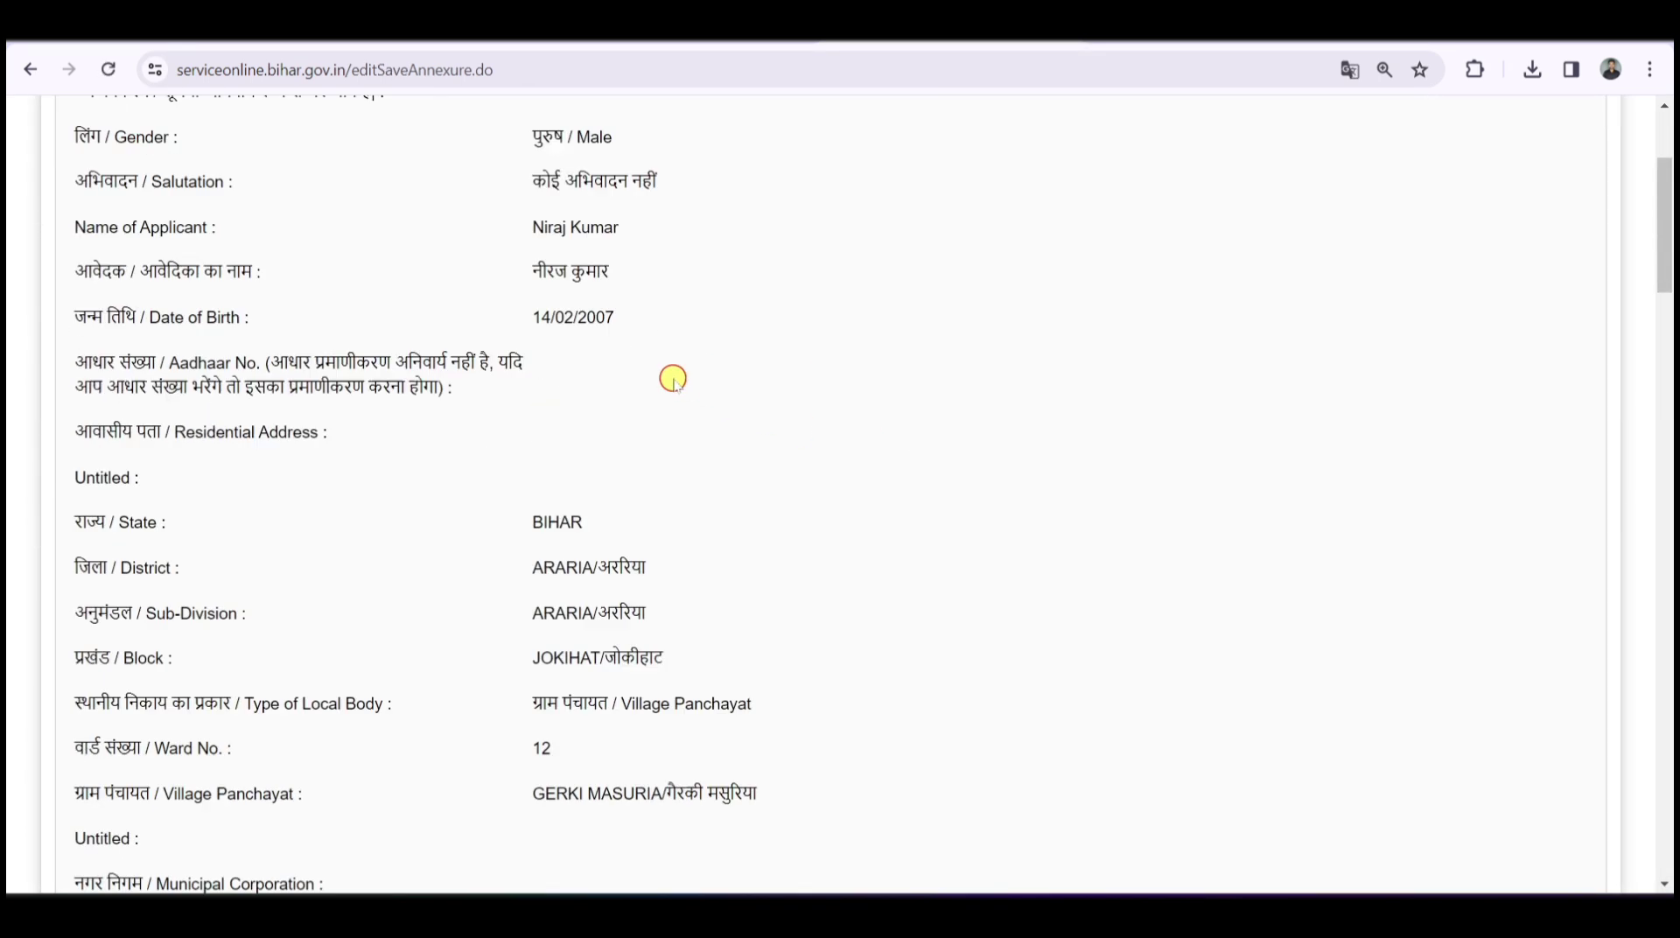
scroll(681, 361, "down", 10)
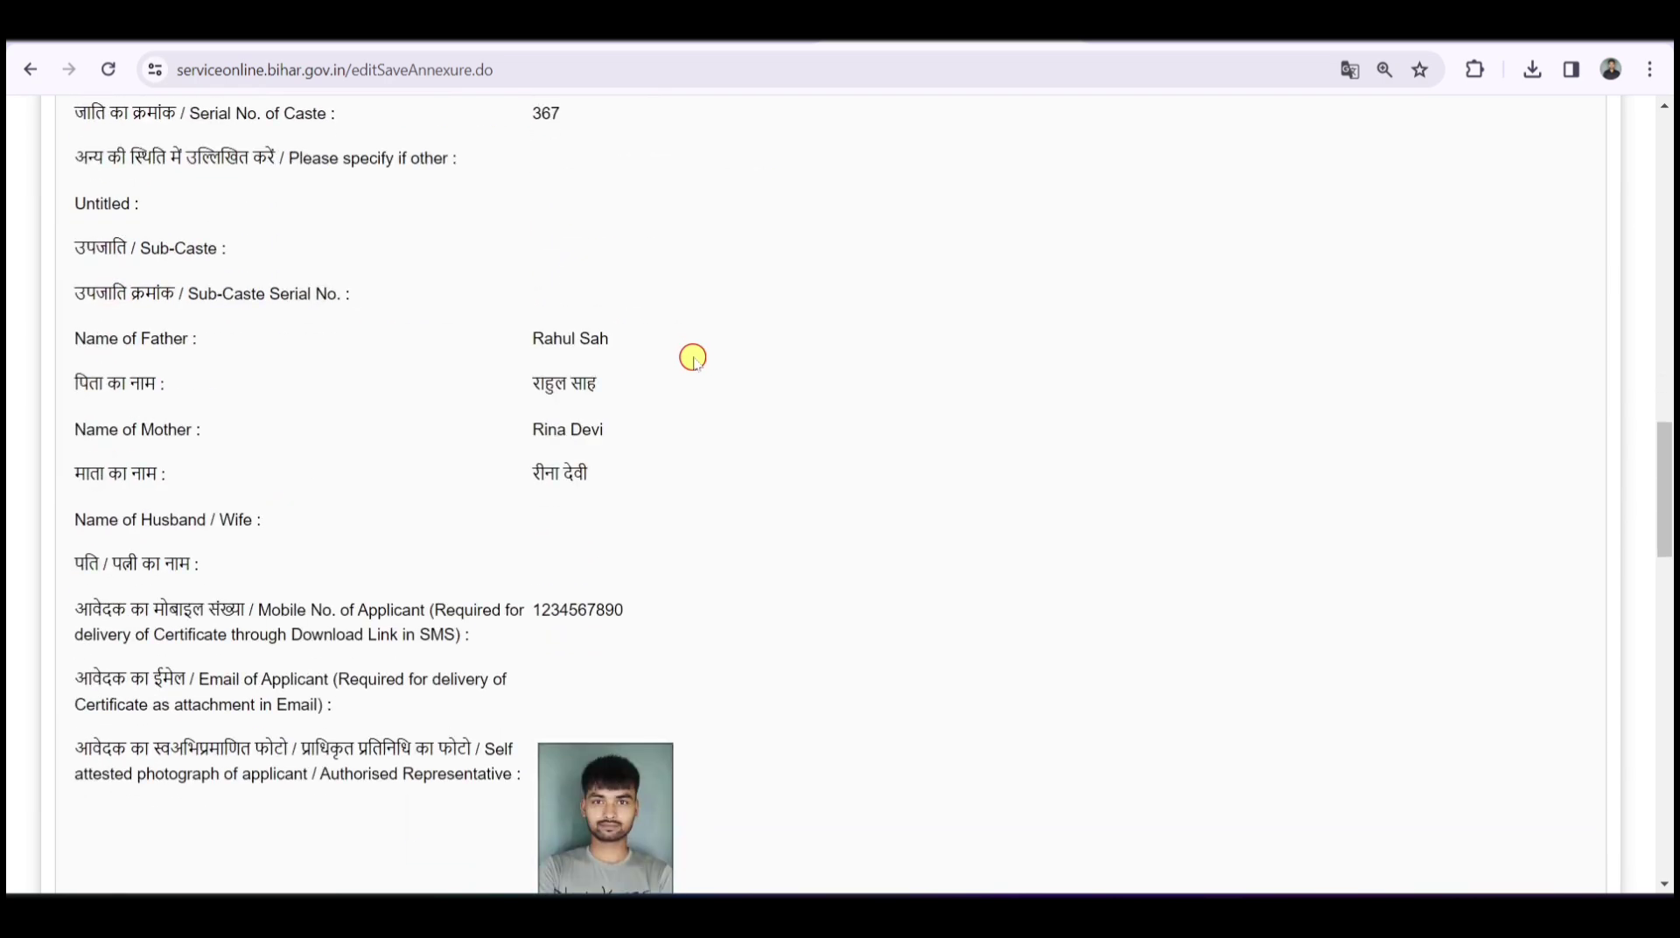
scroll(691, 355, "down", 12)
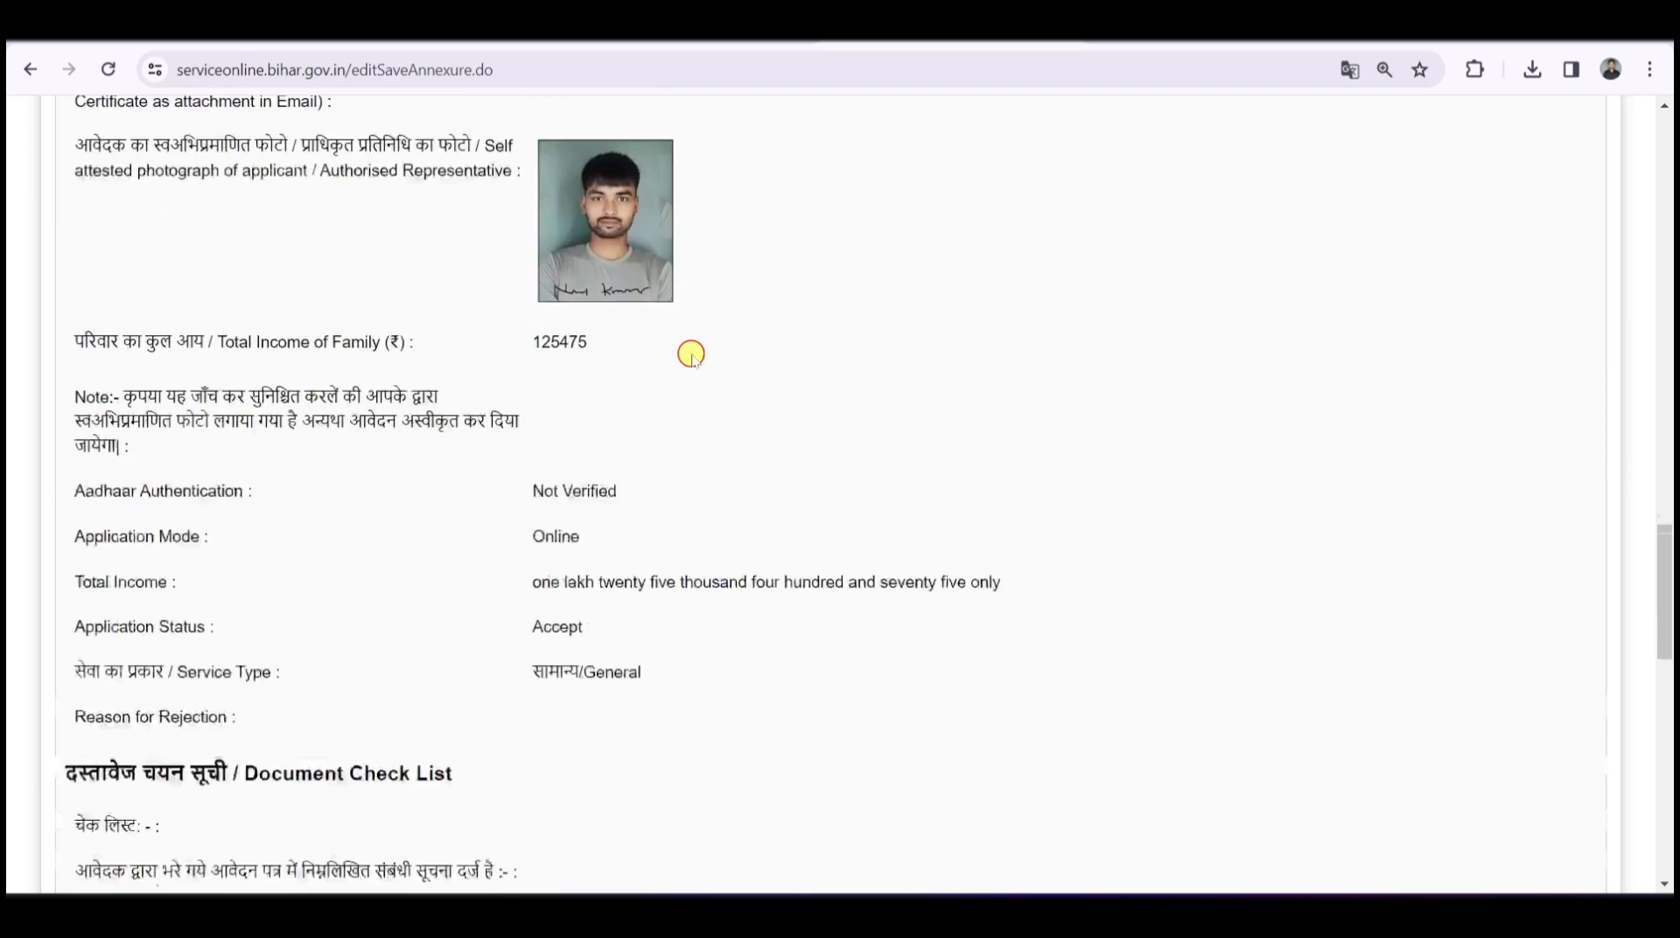
scroll(685, 354, "down", 7)
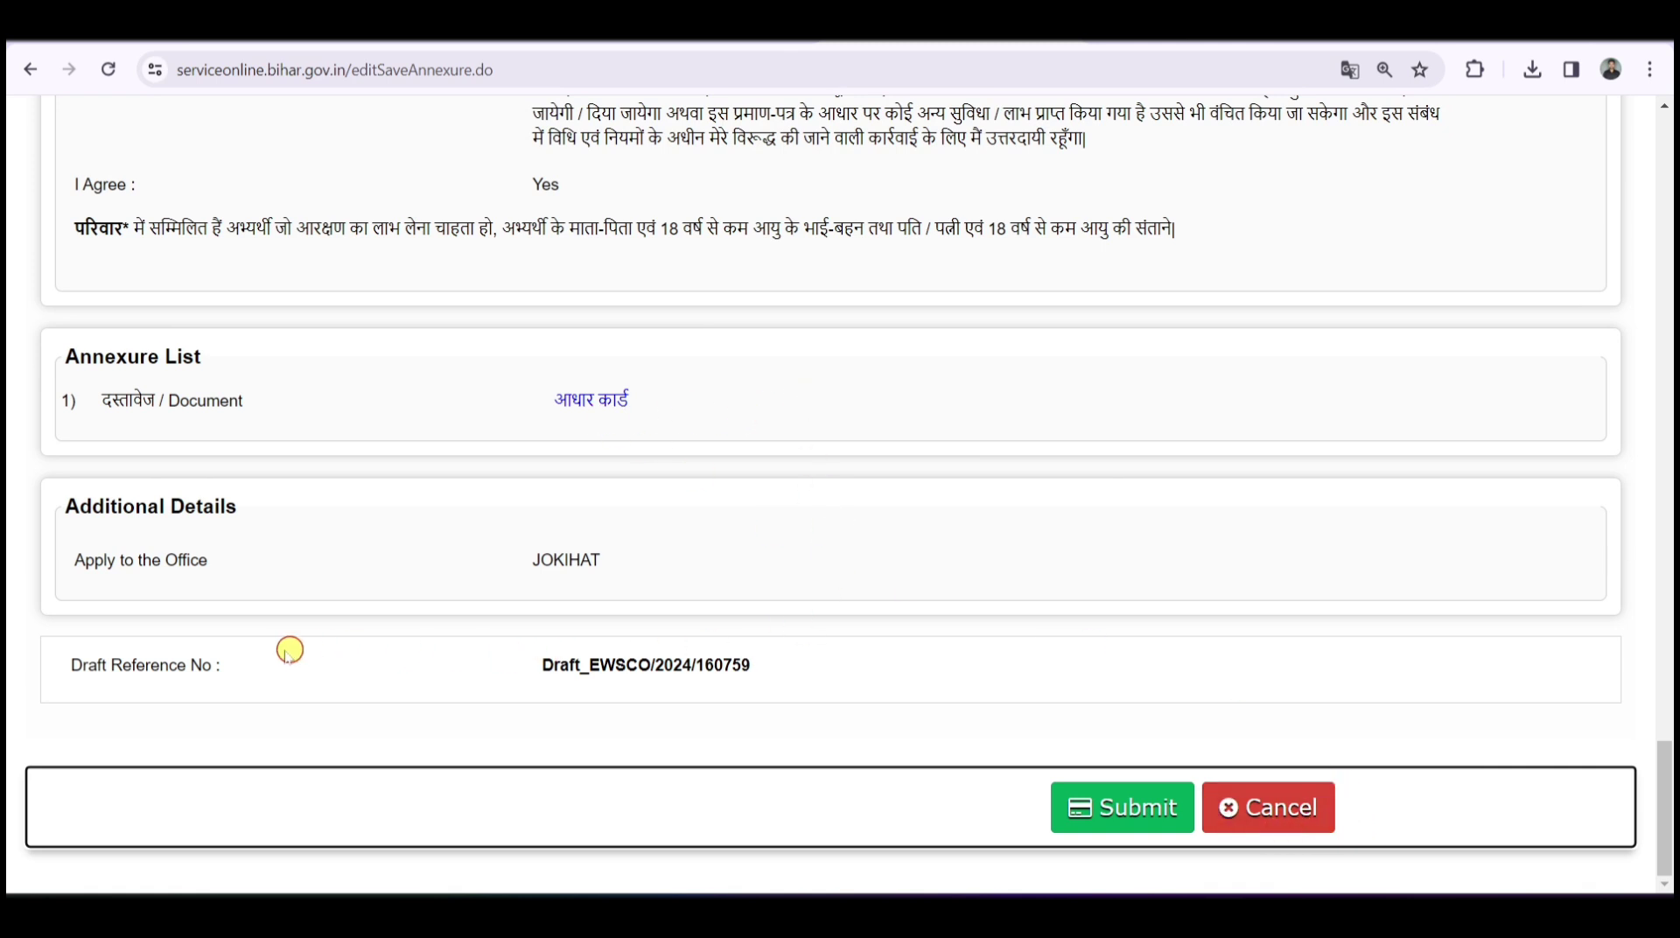
left_click_drag(560, 665, 798, 665)
left_click(792, 665)
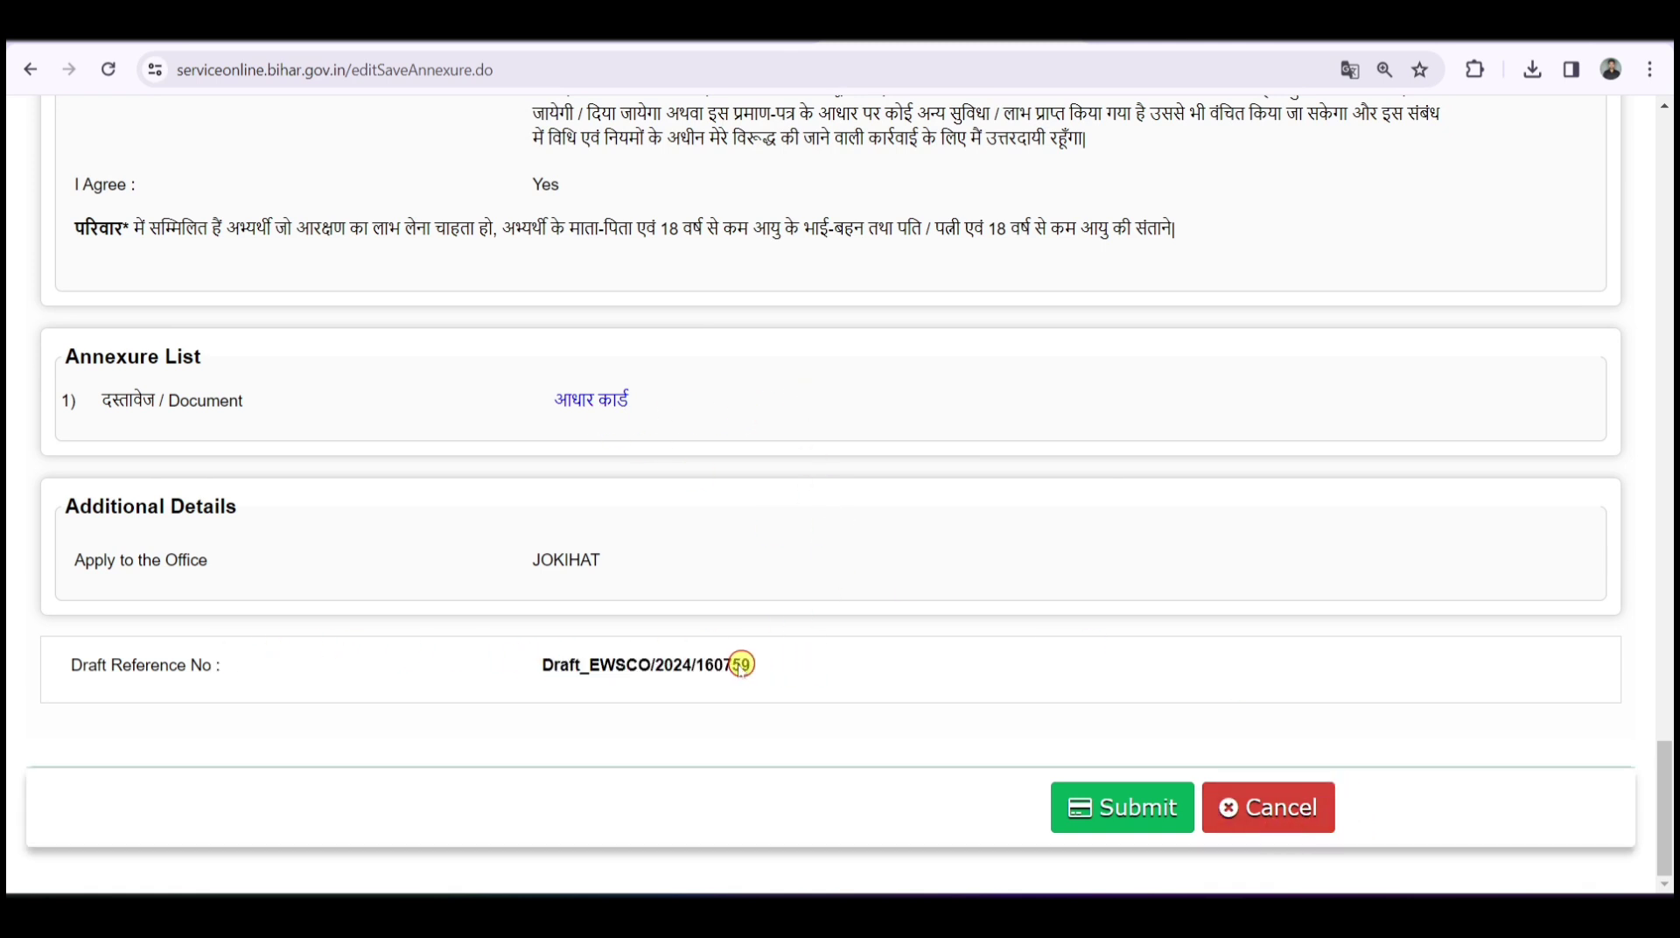
left_click_drag(596, 668, 761, 665)
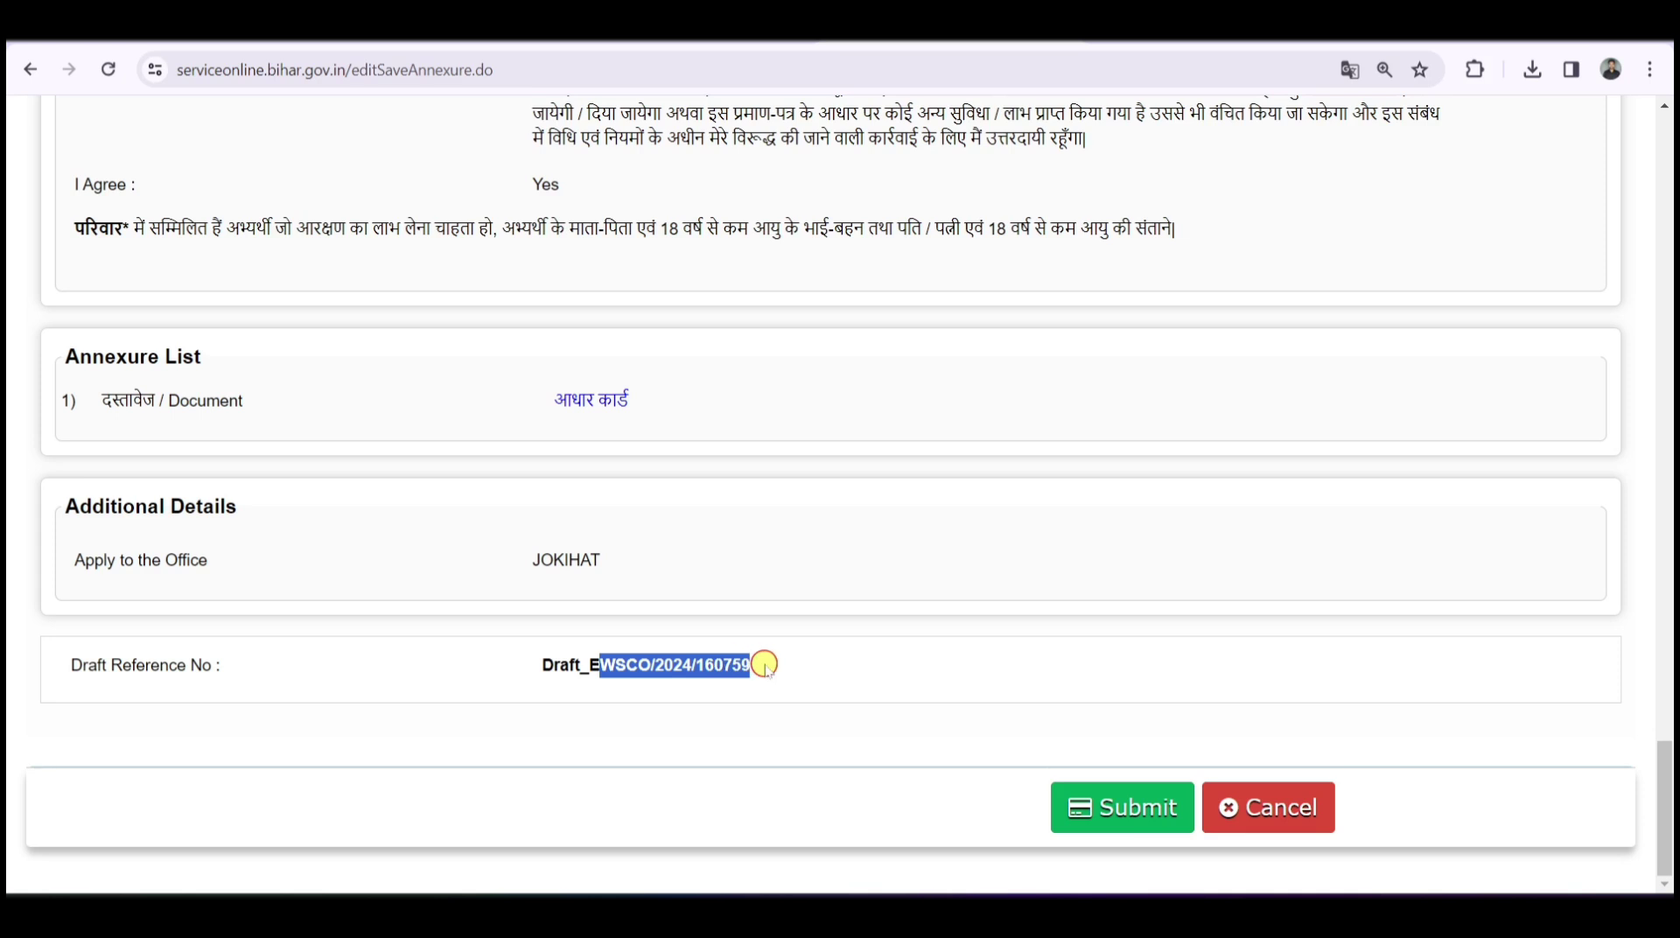
left_click(764, 666)
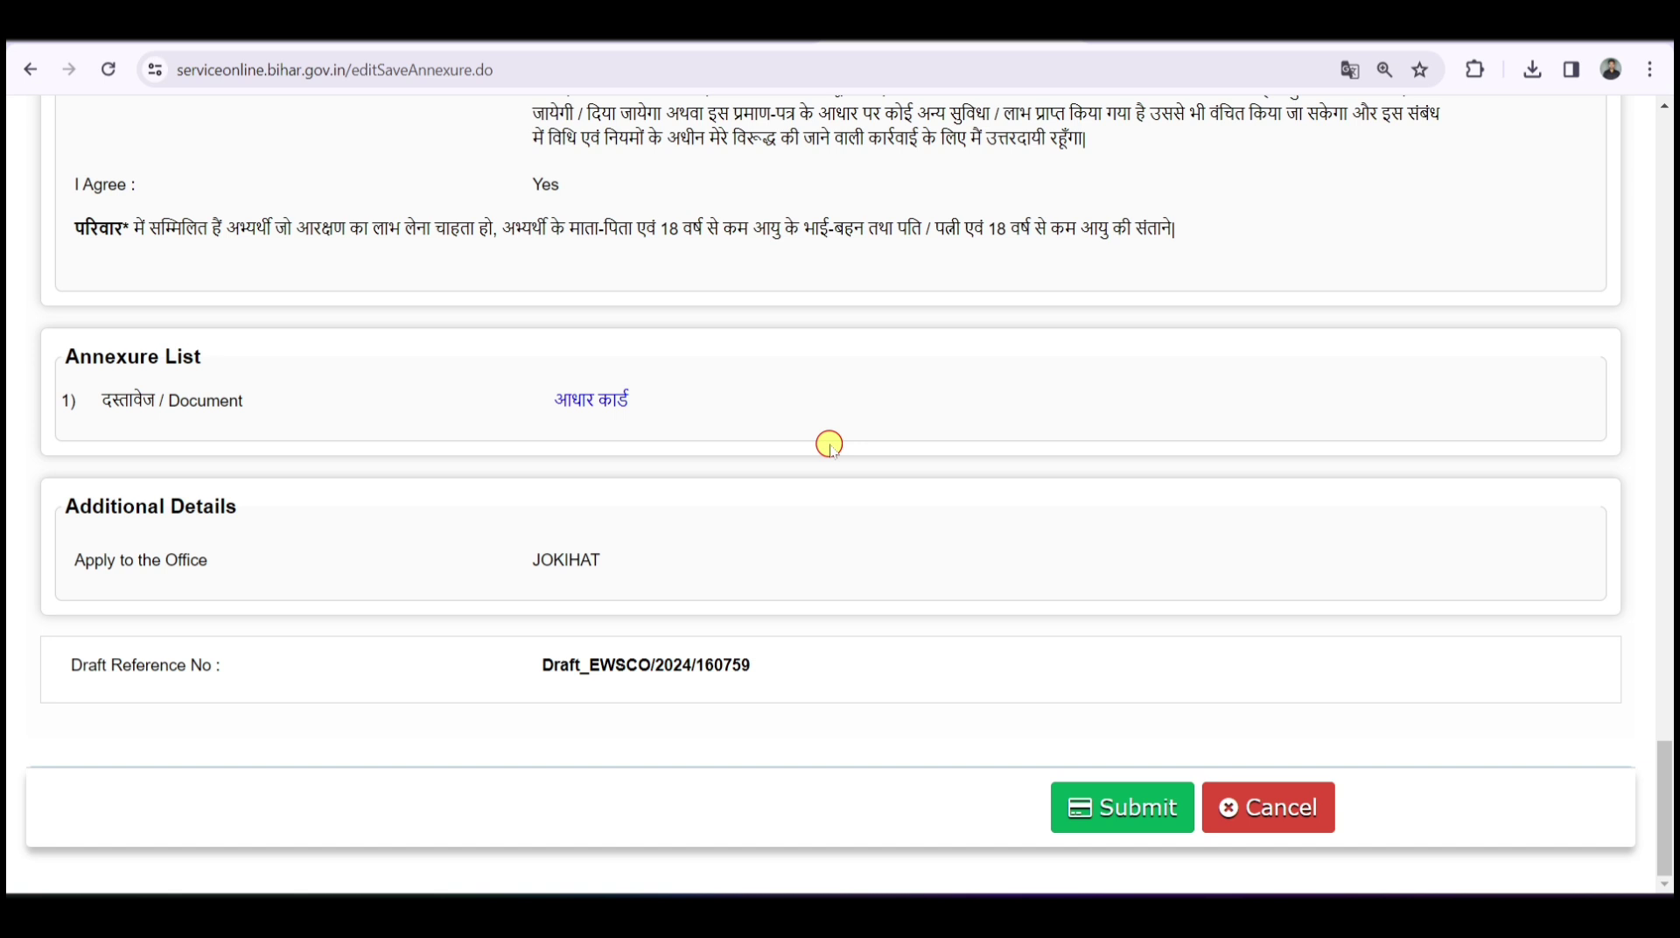
- Scroll up through the saved application preview to Detail of Applicant and back down
scroll(830, 444, "up", 3)
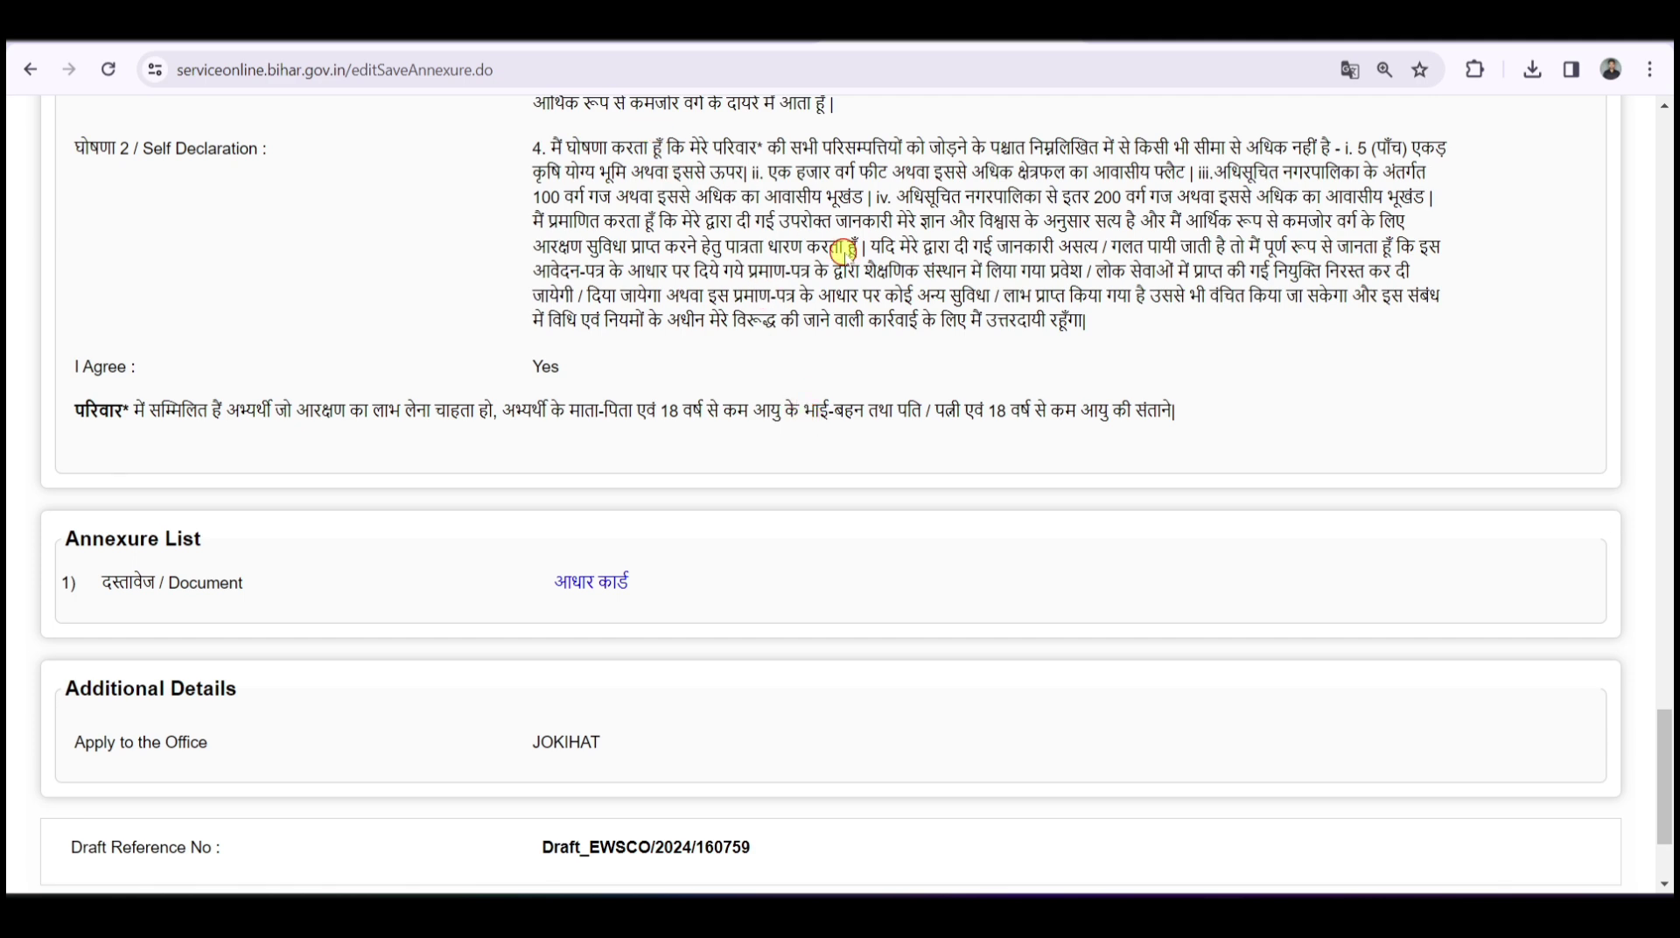
scroll(803, 339, "down", 3)
scroll(842, 423, "up", 20)
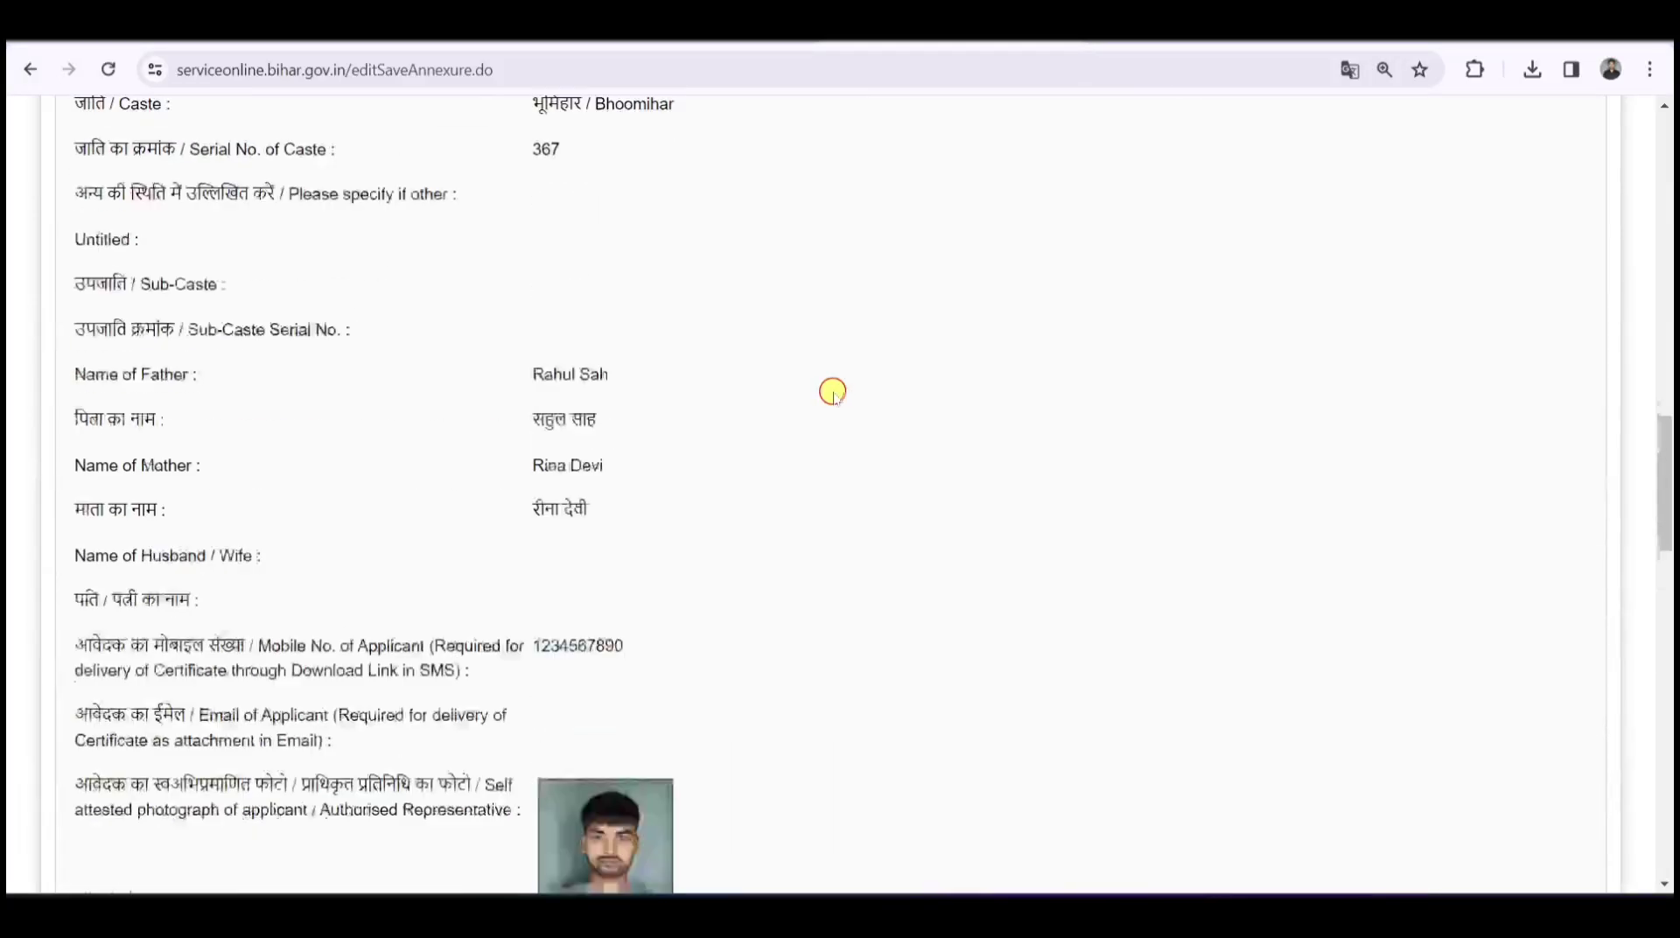
scroll(816, 402, "up", 8)
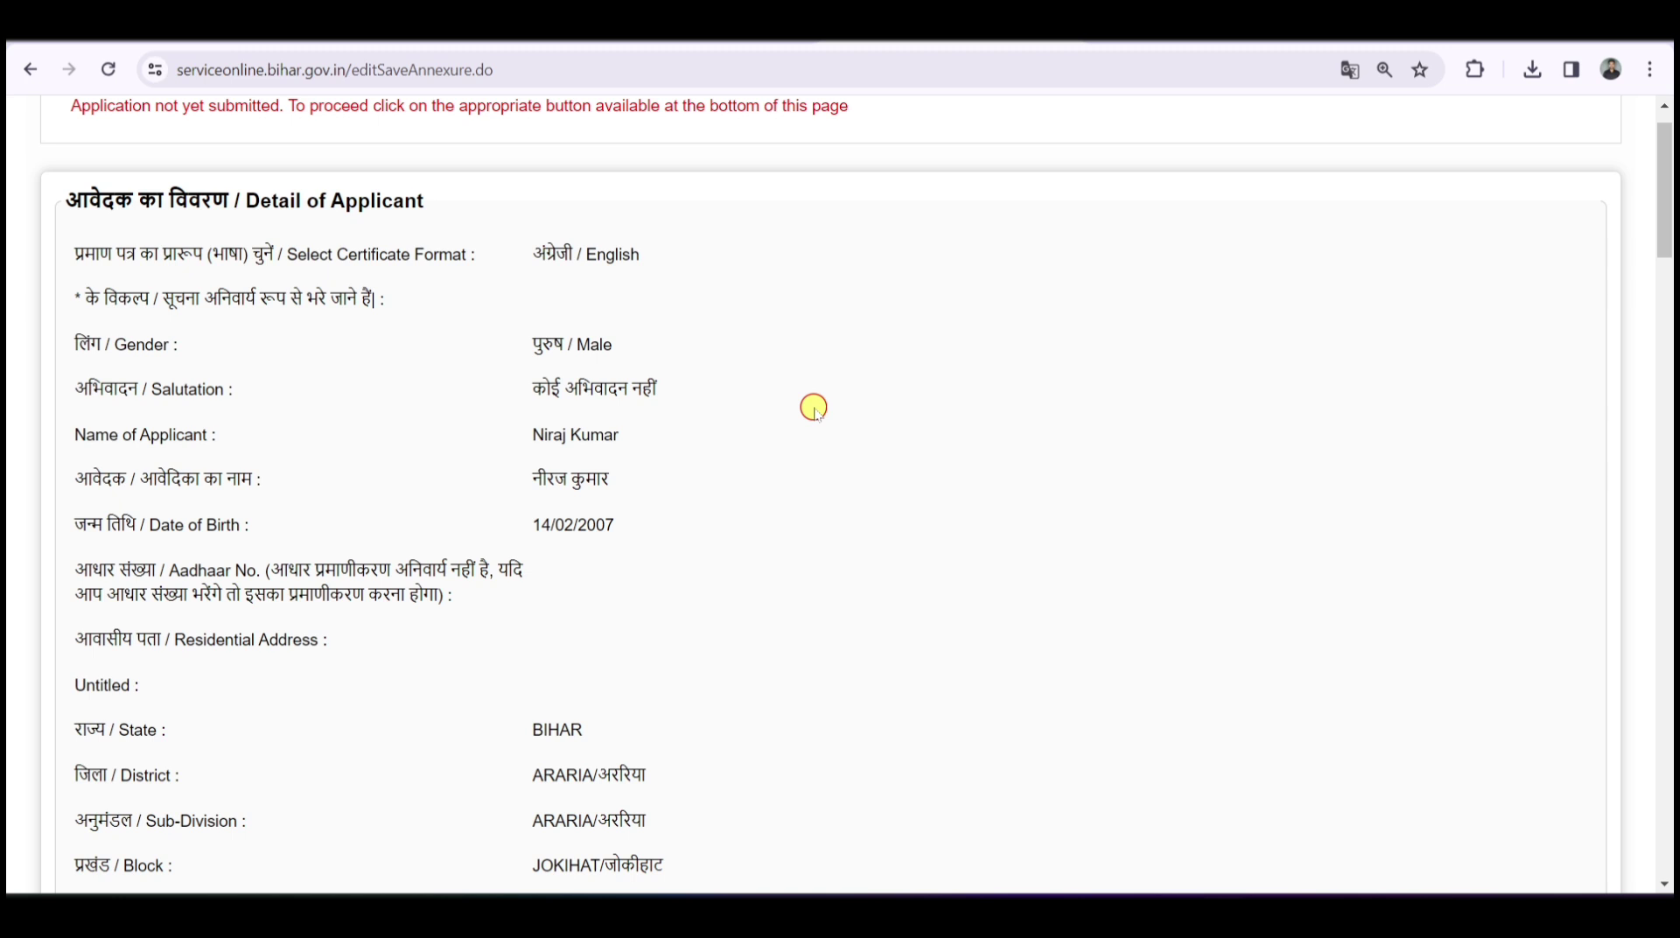
scroll(813, 407, "up", 1)
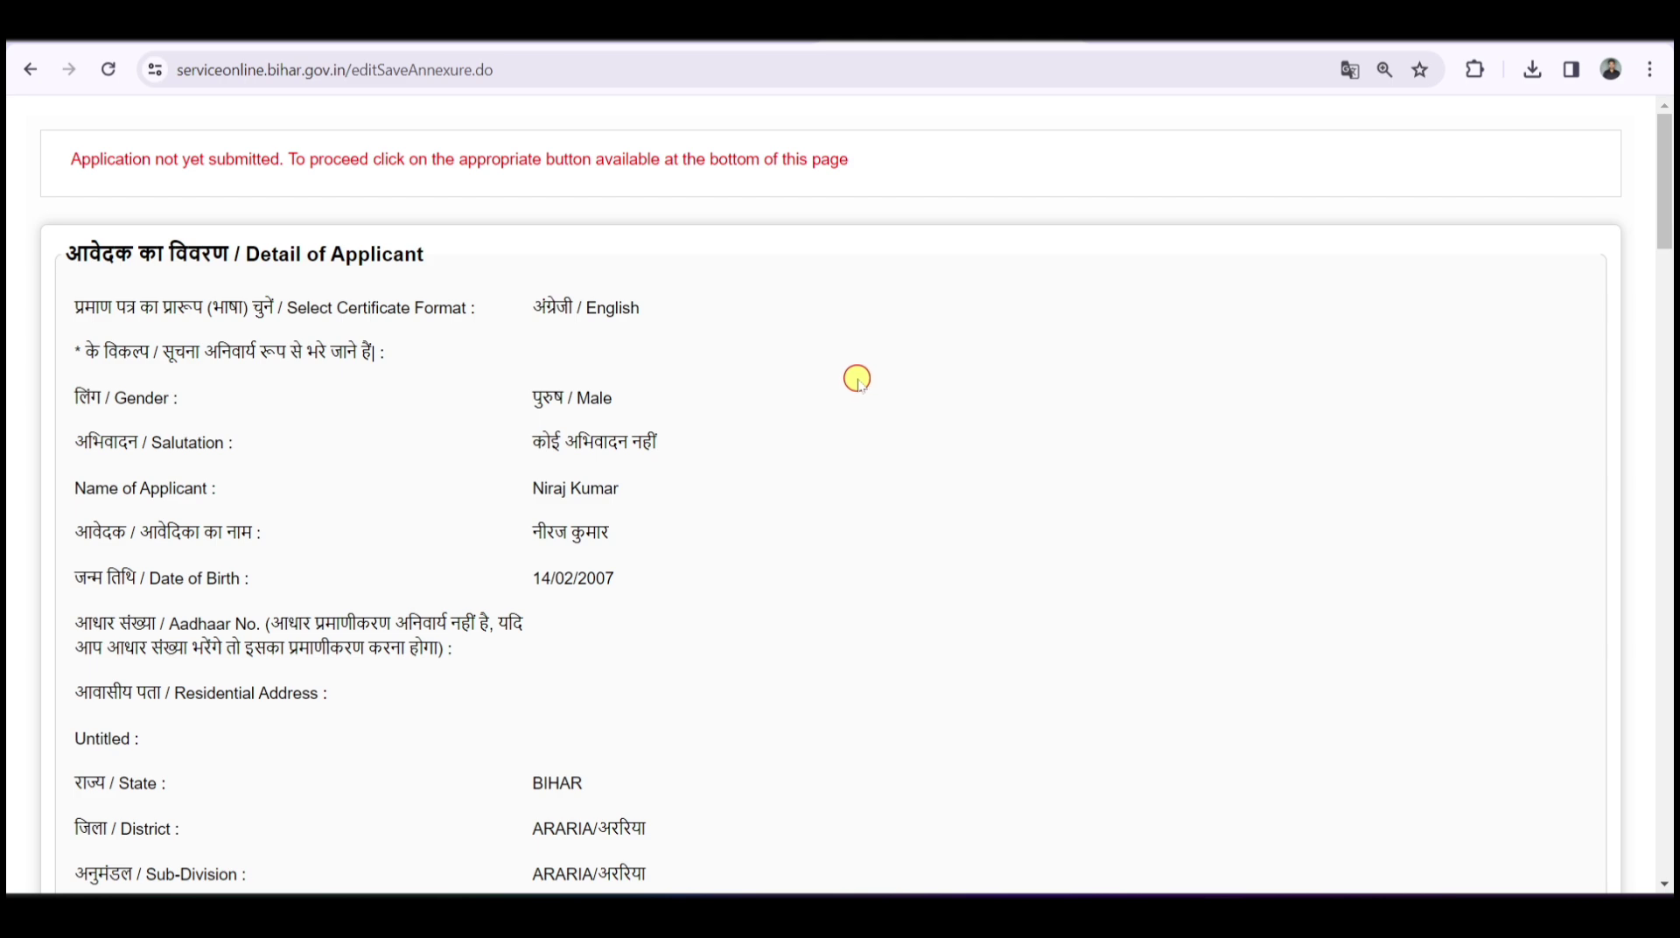
scroll(781, 397, "down", 2)
scroll(784, 396, "down", 15)
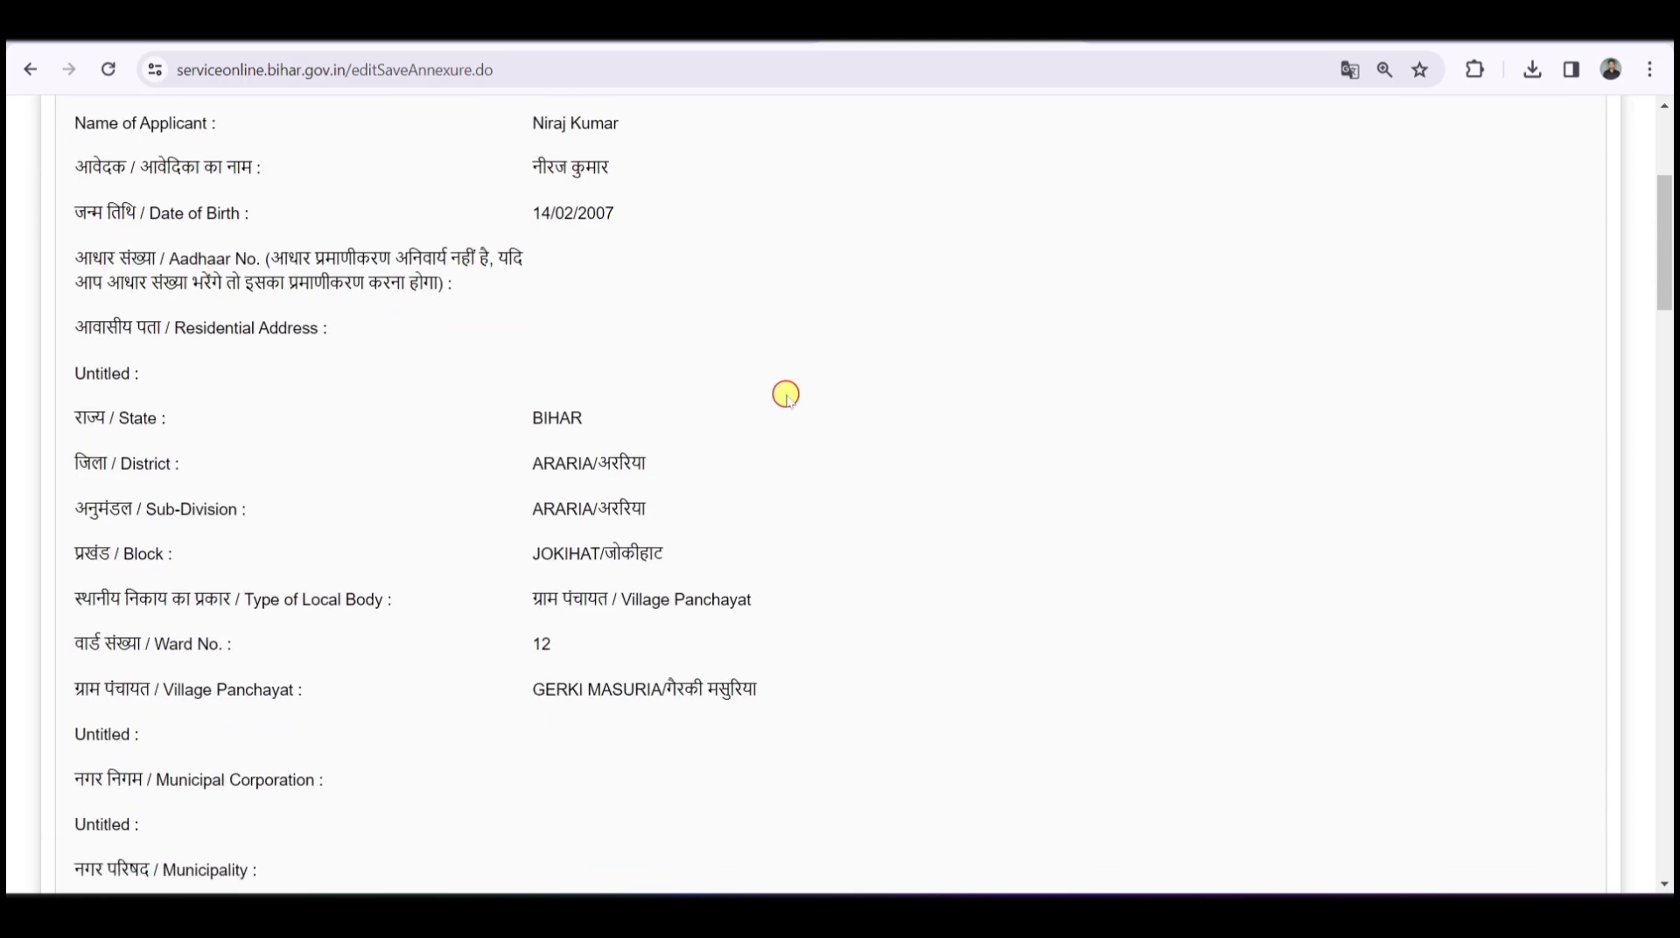
scroll(786, 394, "down", 14)
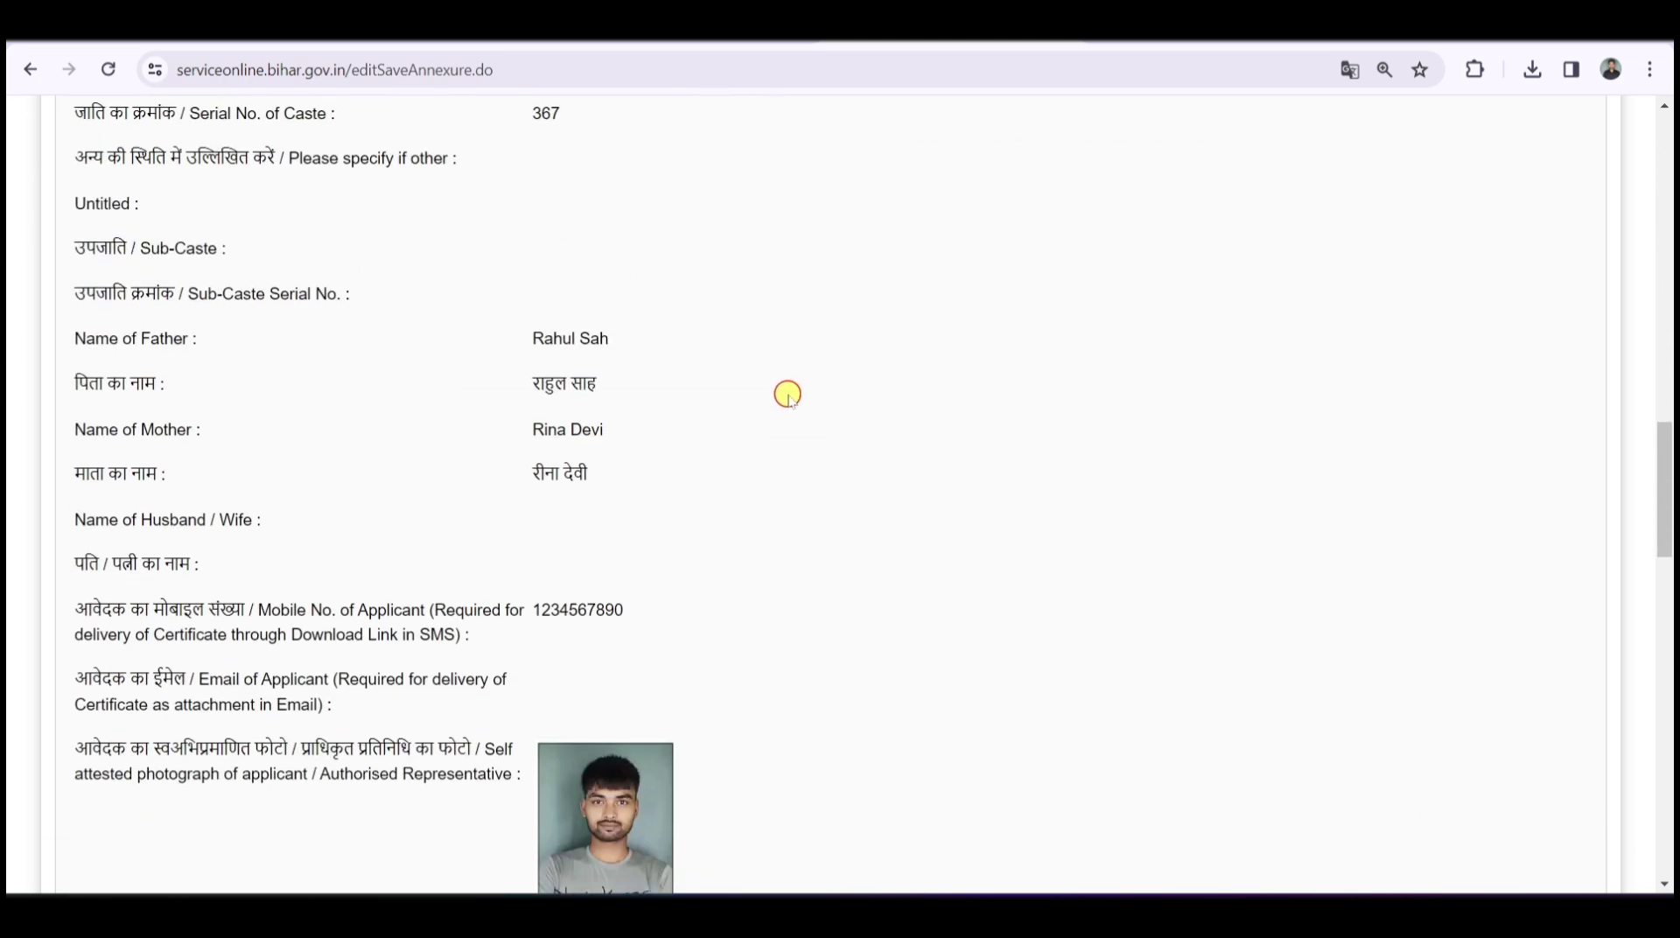
scroll(783, 392, "down", 12)
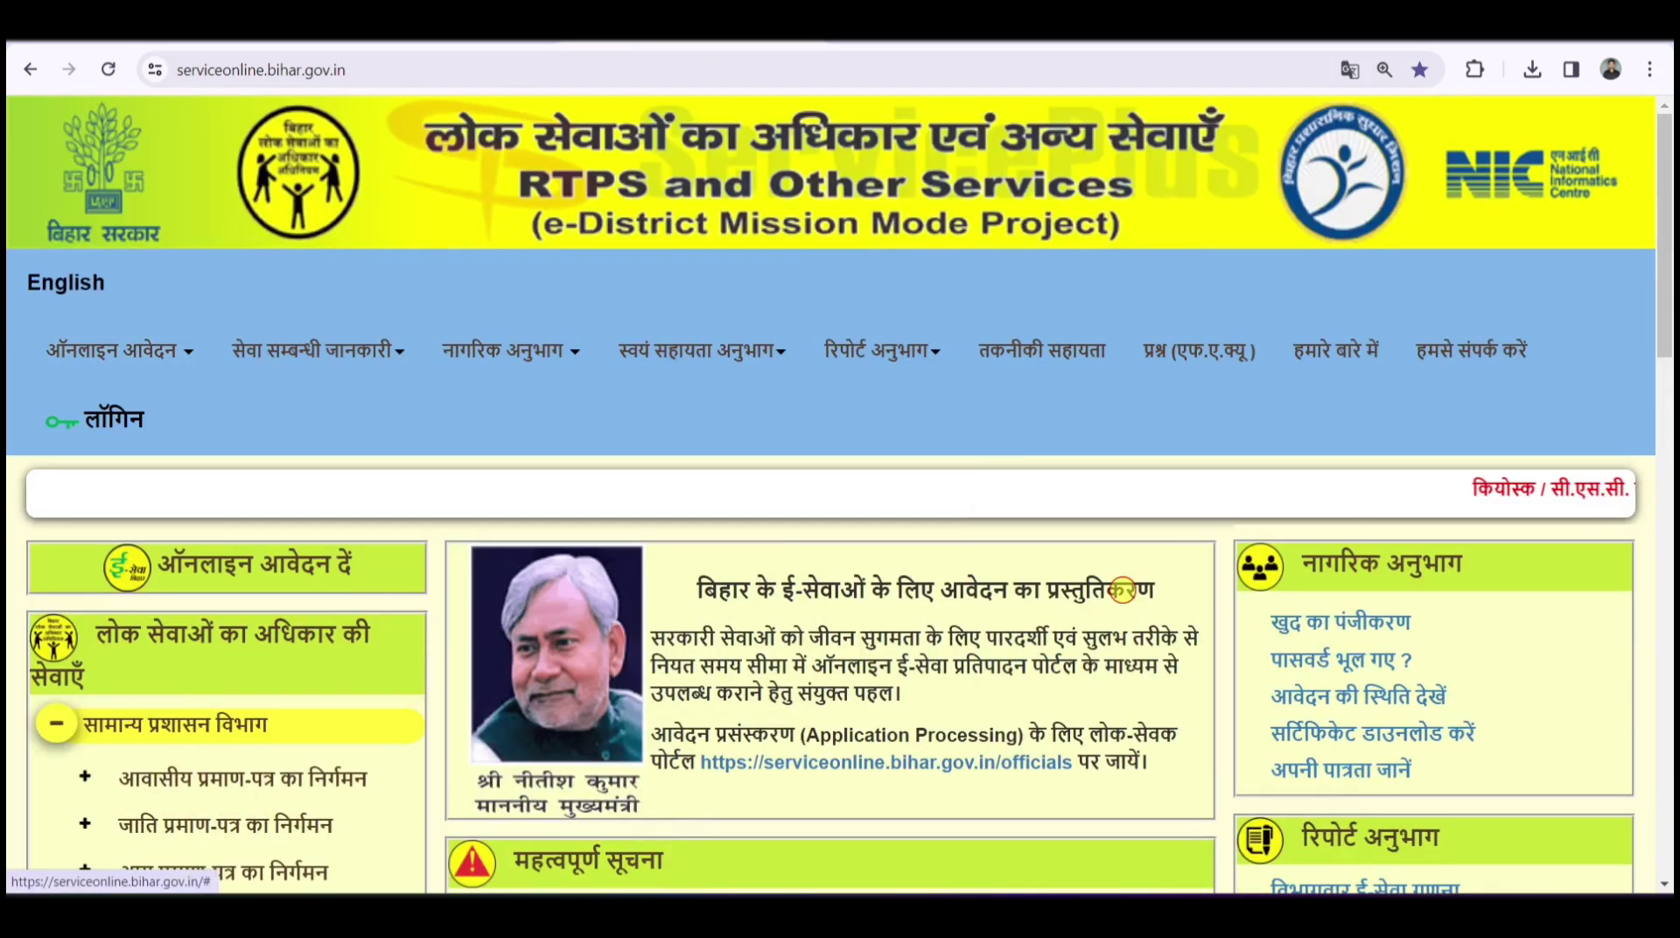
- Open the सर्टिफिकेट डाउनलोड करें form, inspect its reference, name and captcha fields, then return home
scroll(1521, 420, "down", 2)
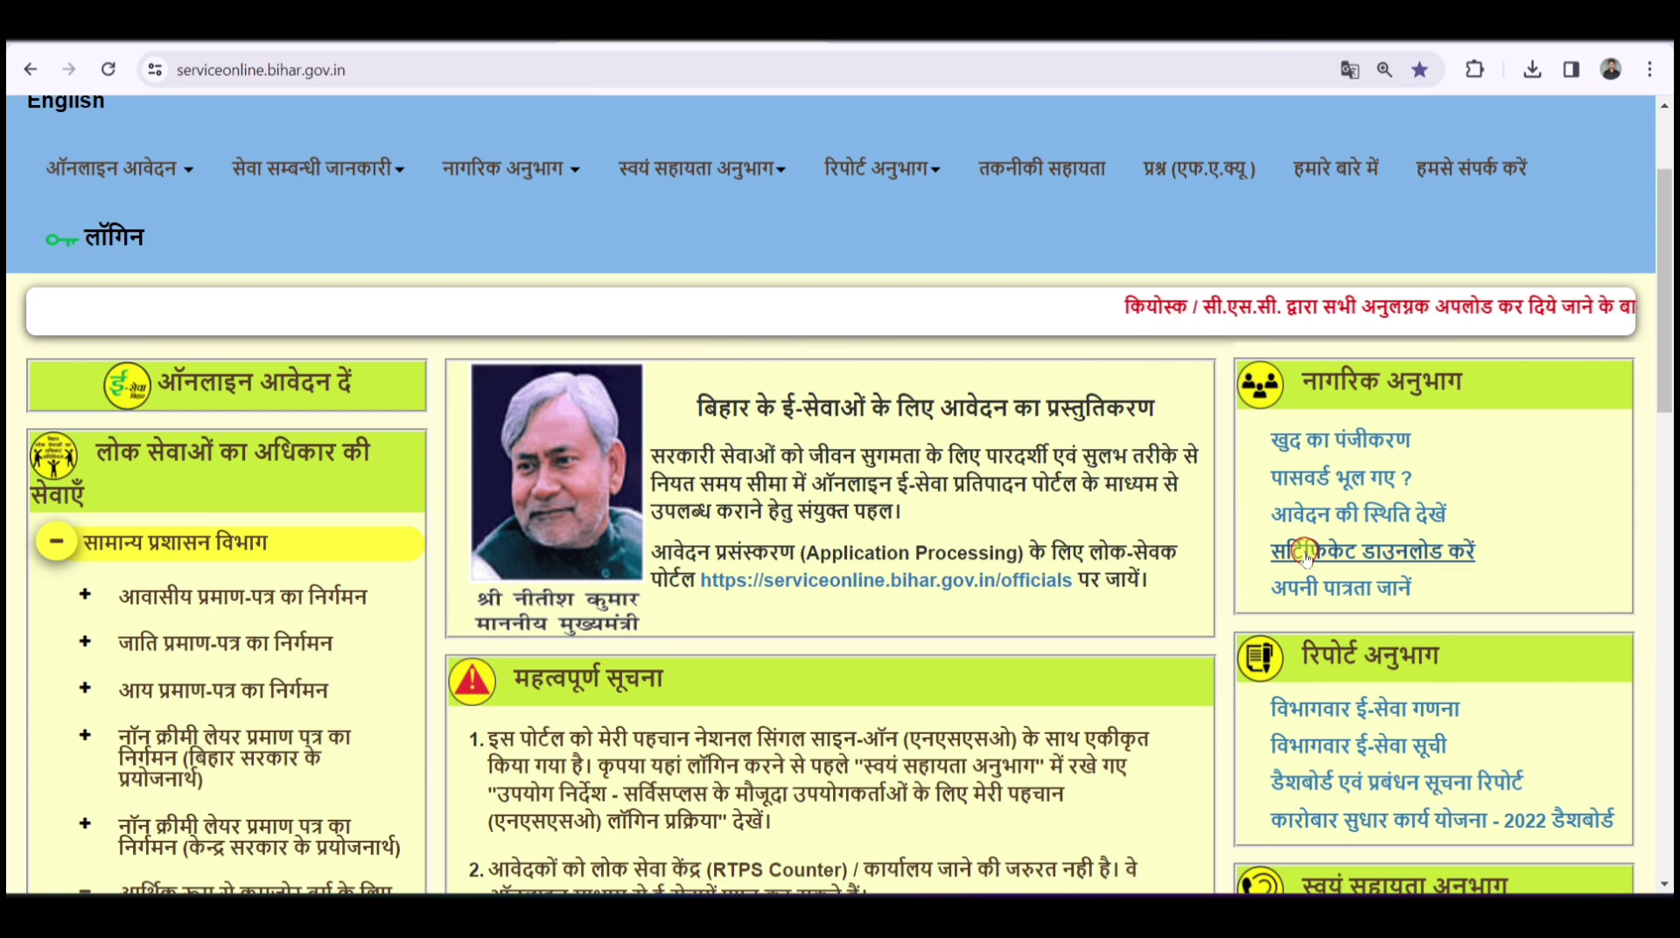
left_click(1370, 550)
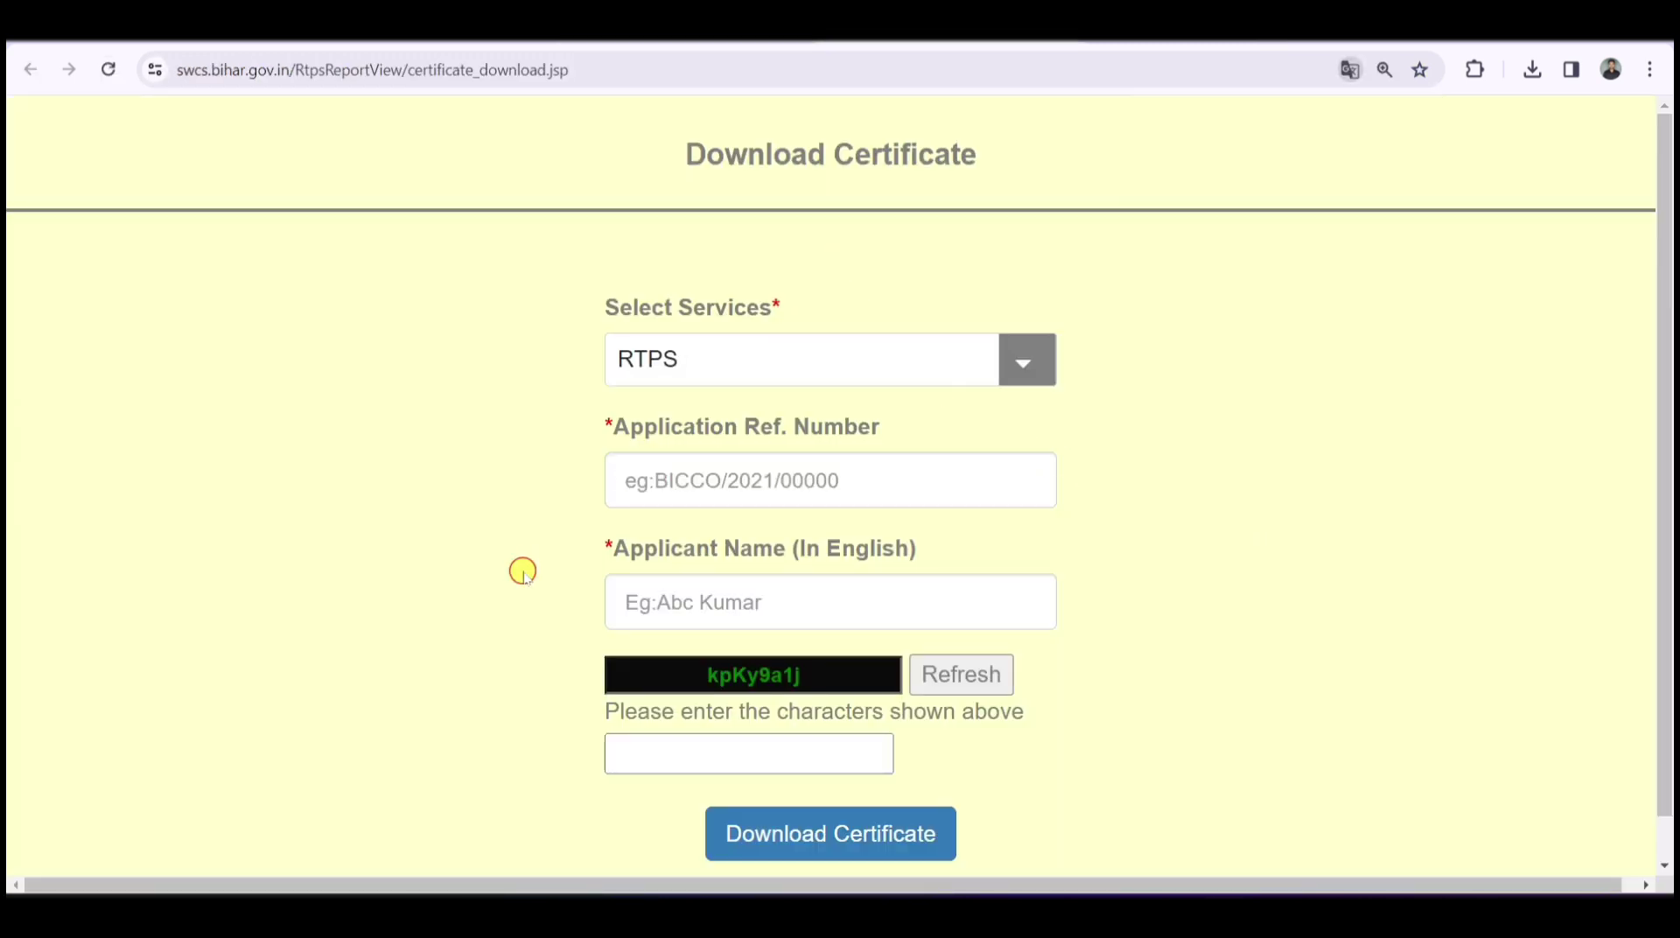
left_click(803, 473)
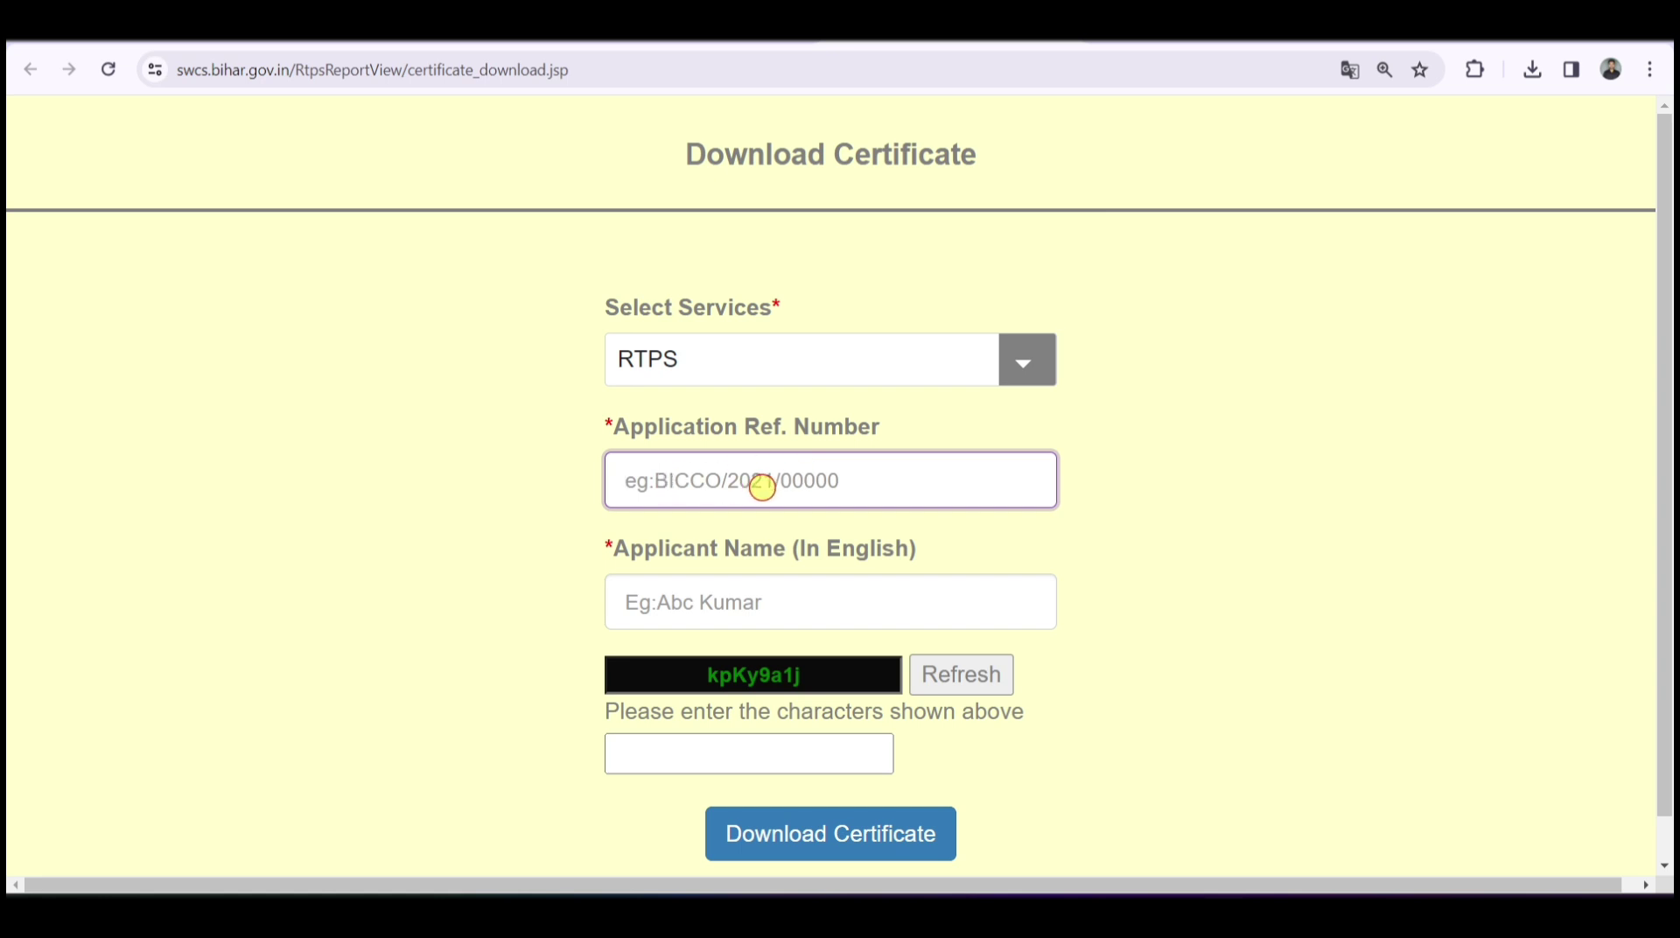
left_click(758, 586)
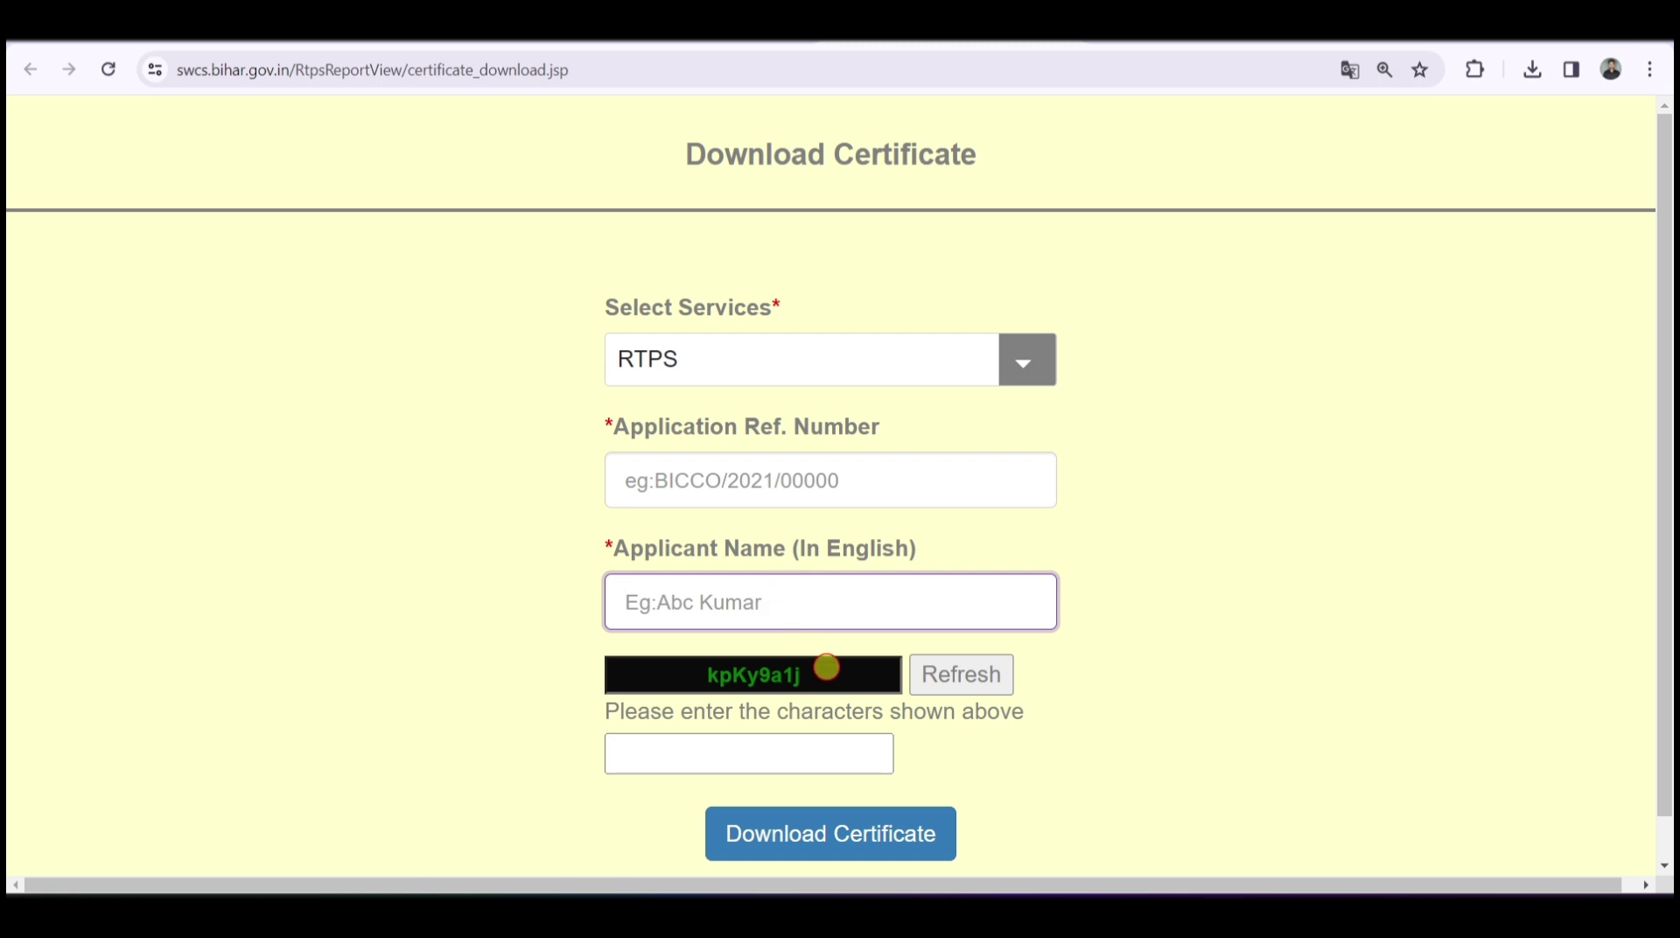
left_click_drag(822, 669, 696, 669)
left_click(746, 754)
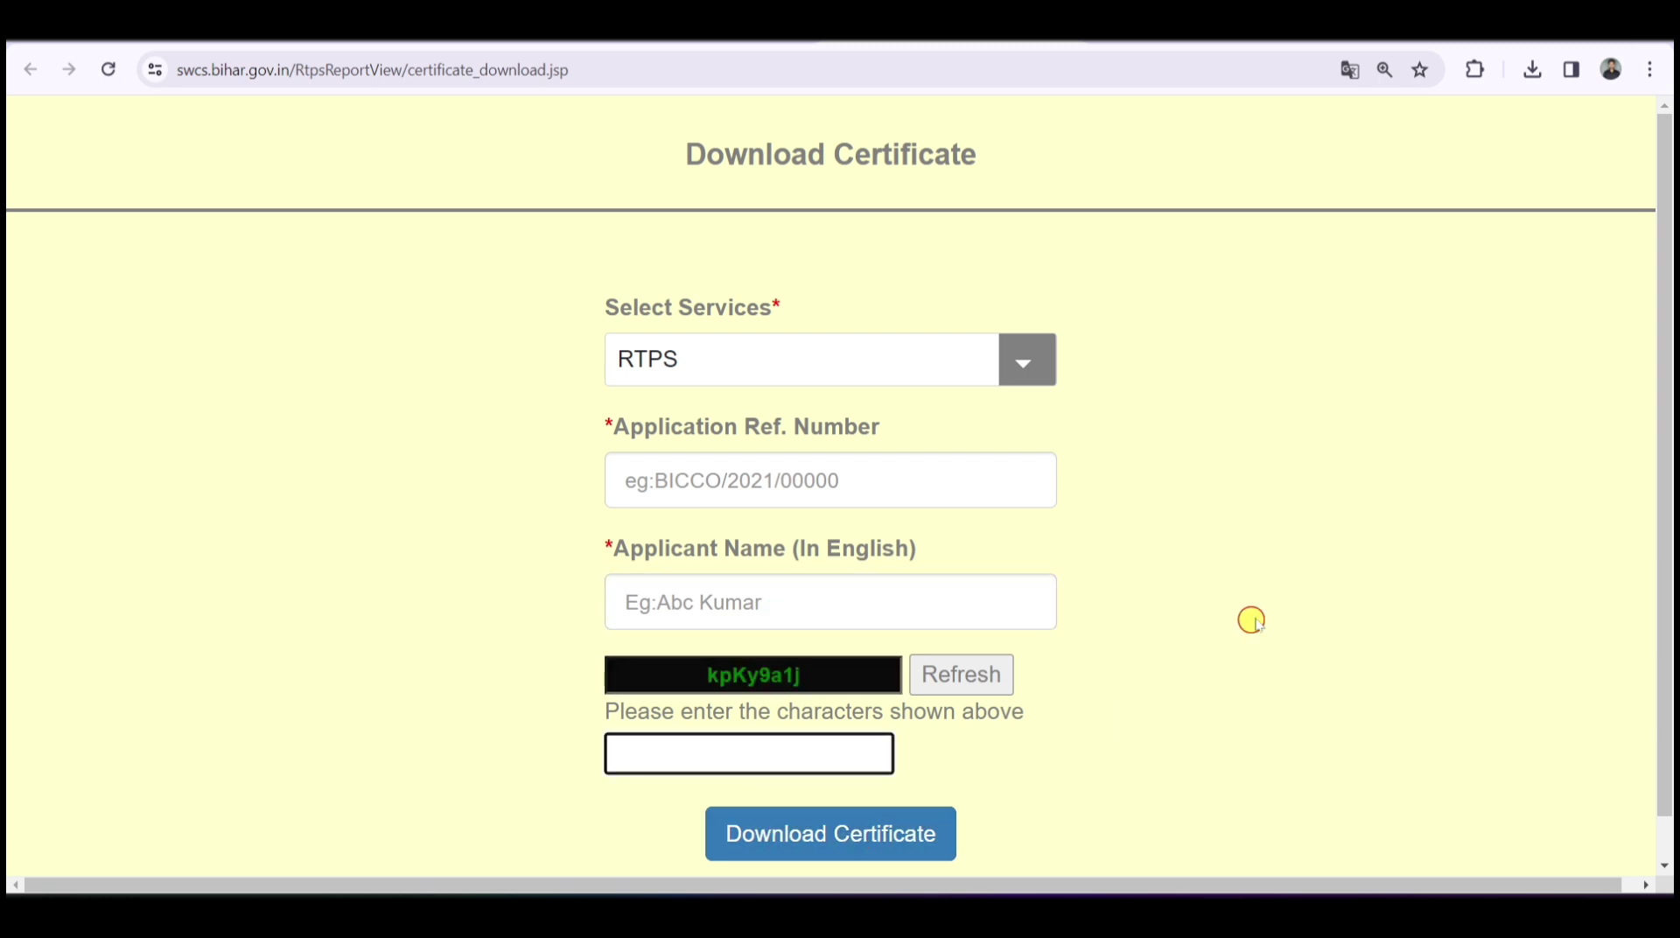
left_click(1290, 553)
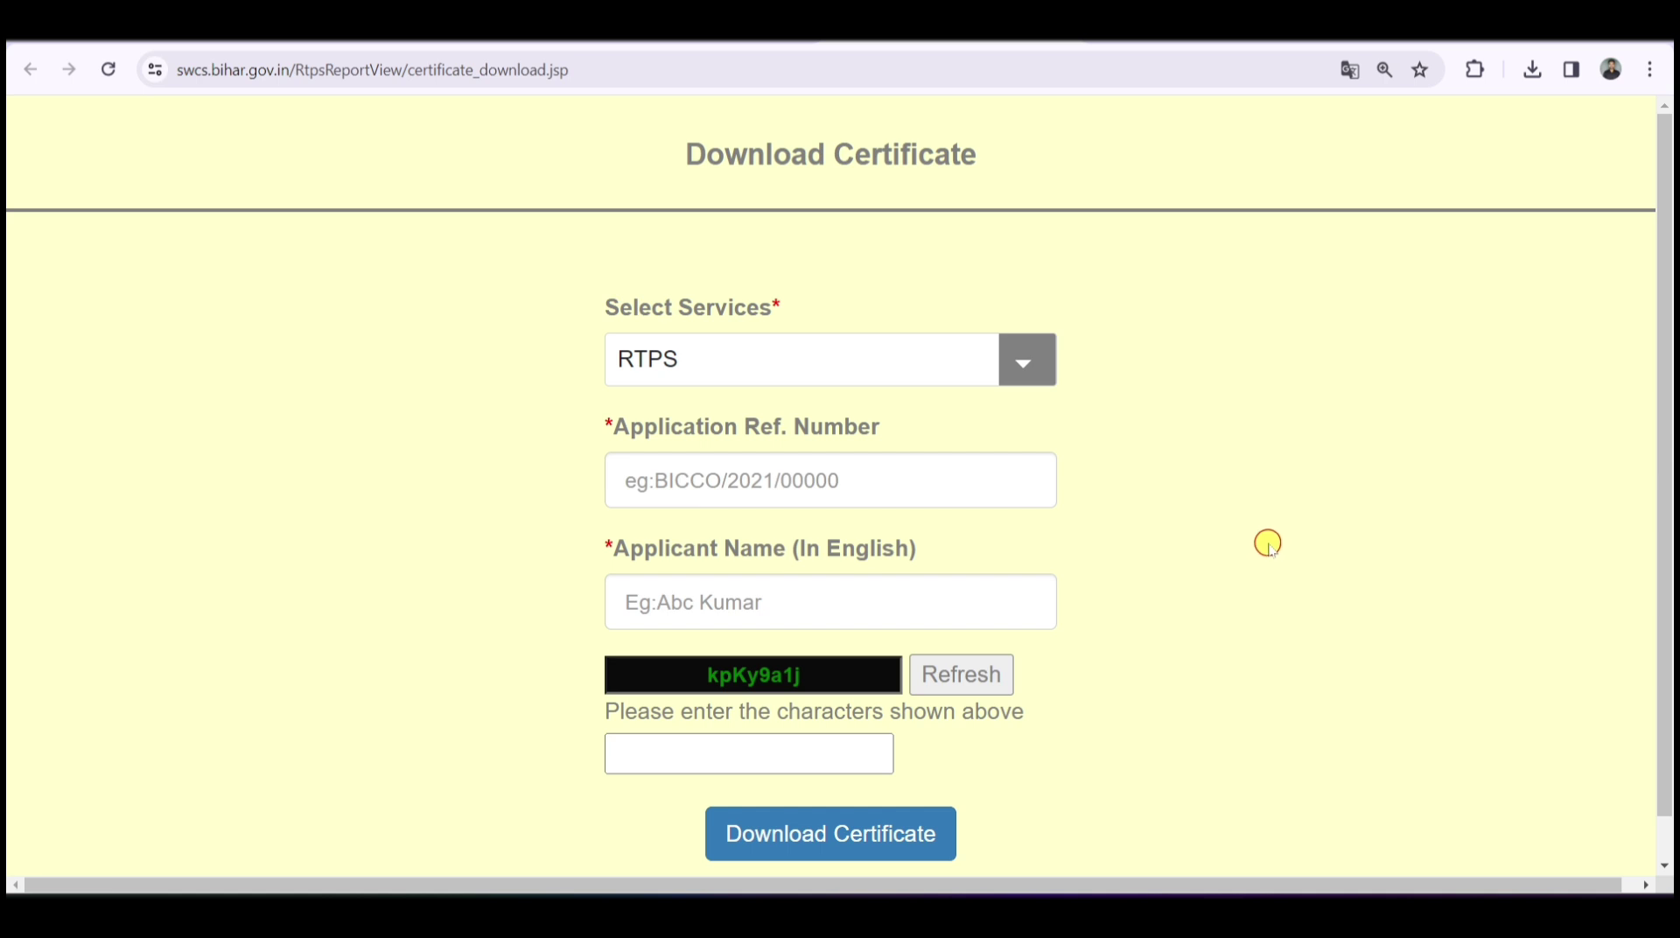
left_click(836, 482)
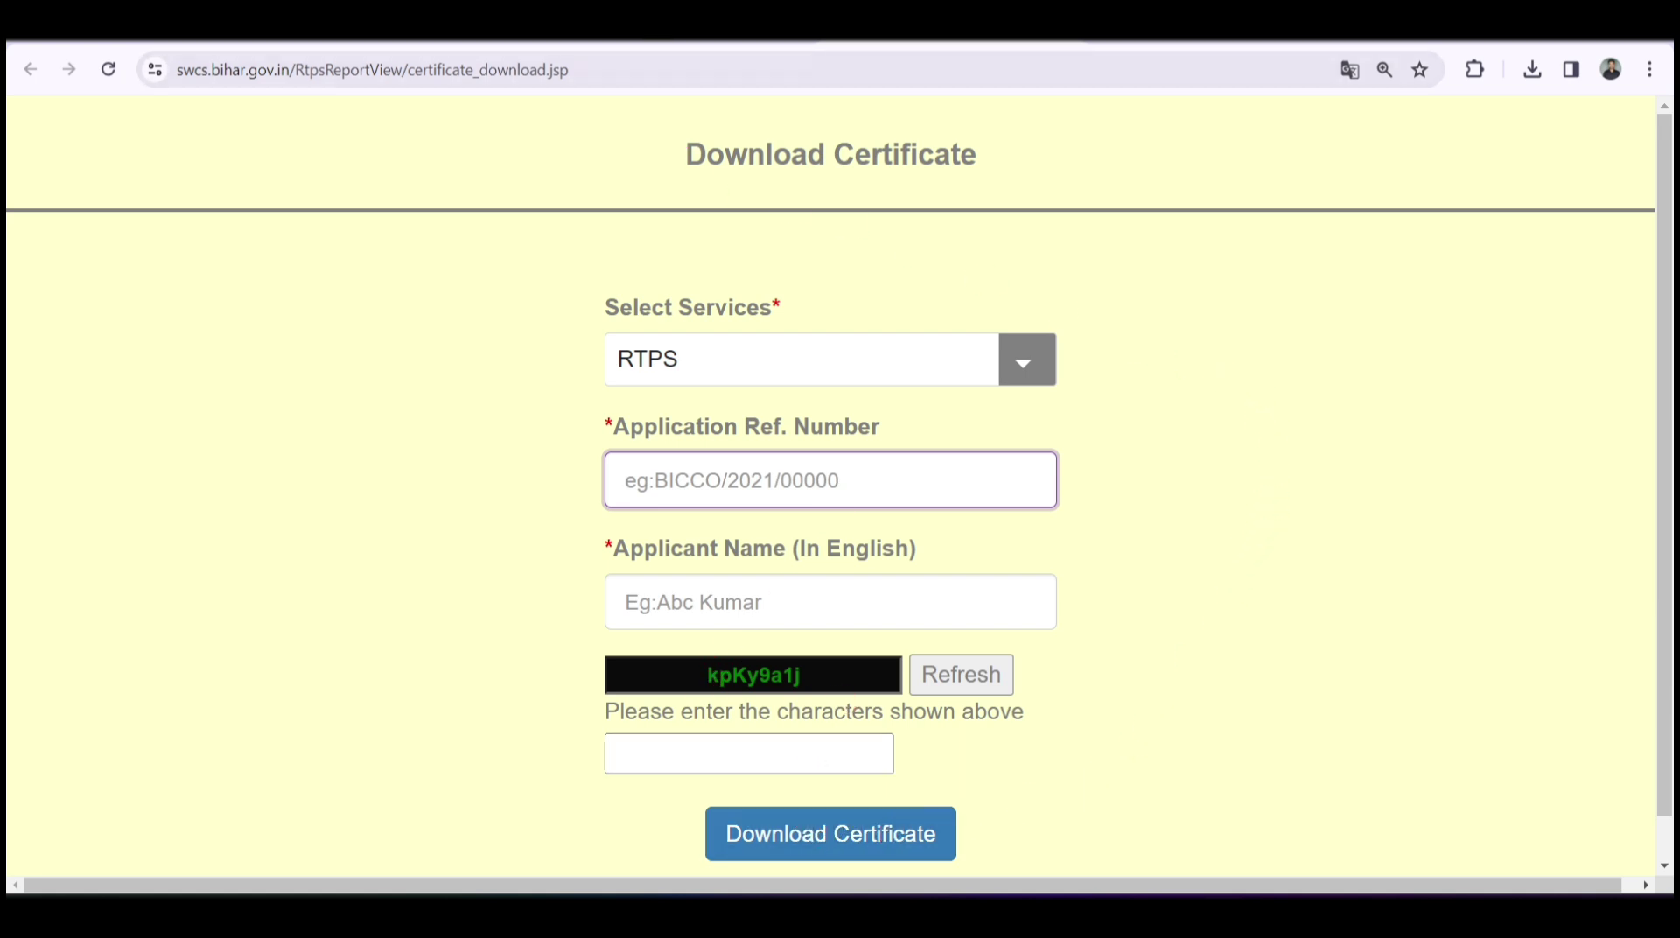
left_click(31, 69)
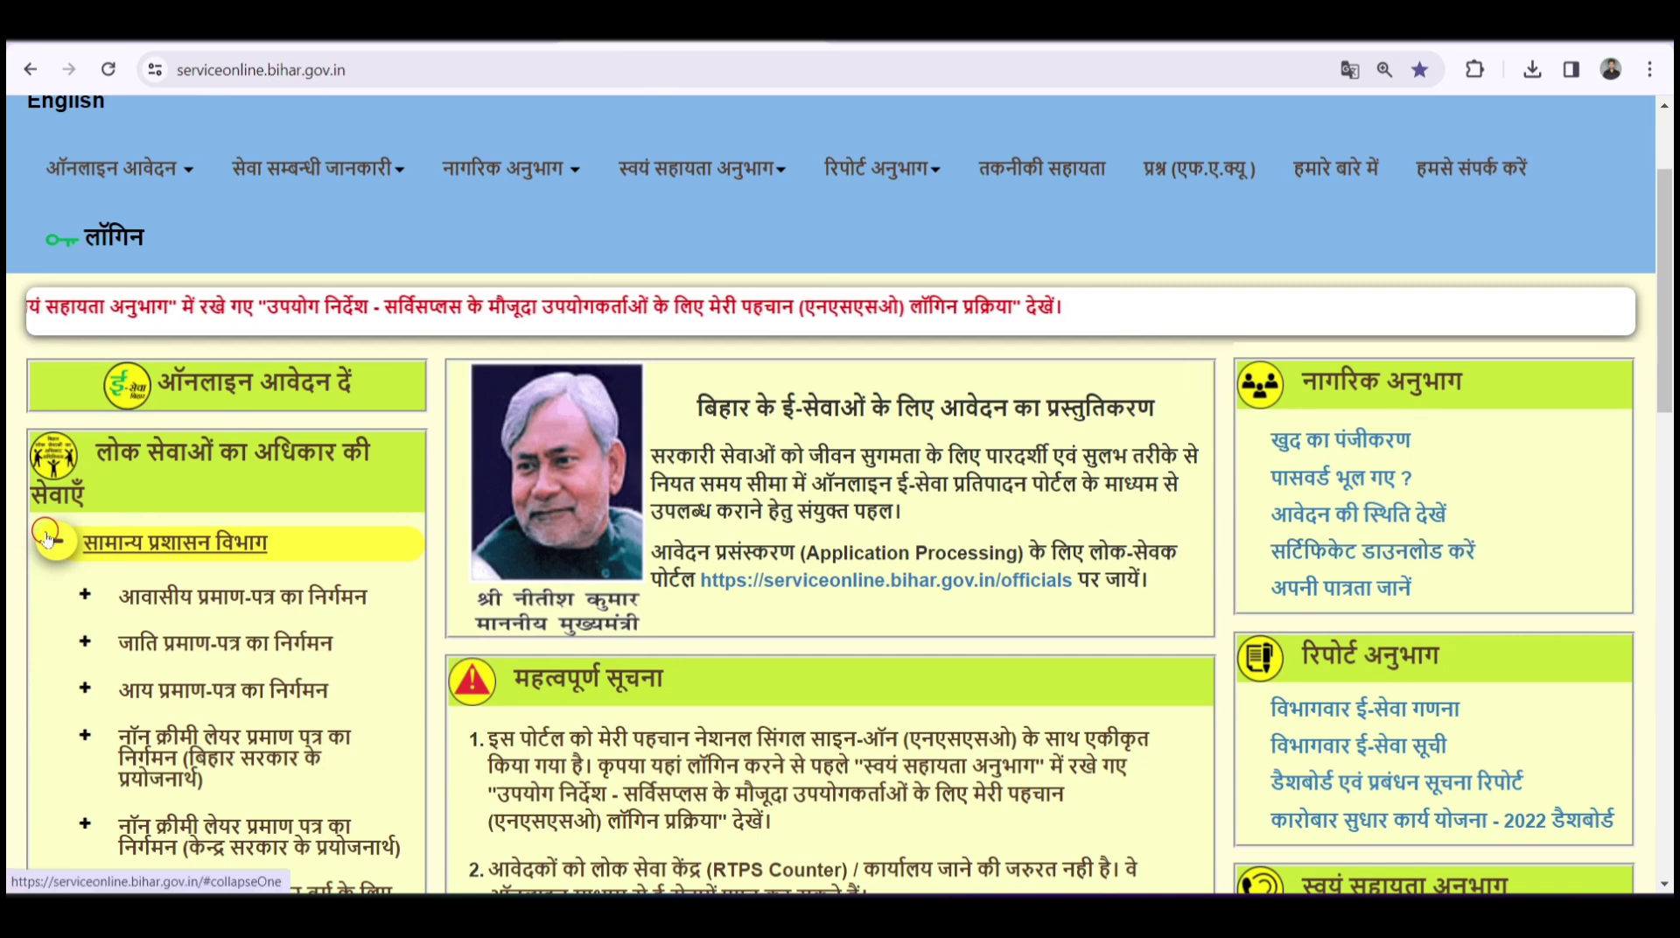
- Collapse सामान्य प्रशासन विभाग, revisit the Download Certificate form's empty fields, then return home
left_click(131, 543)
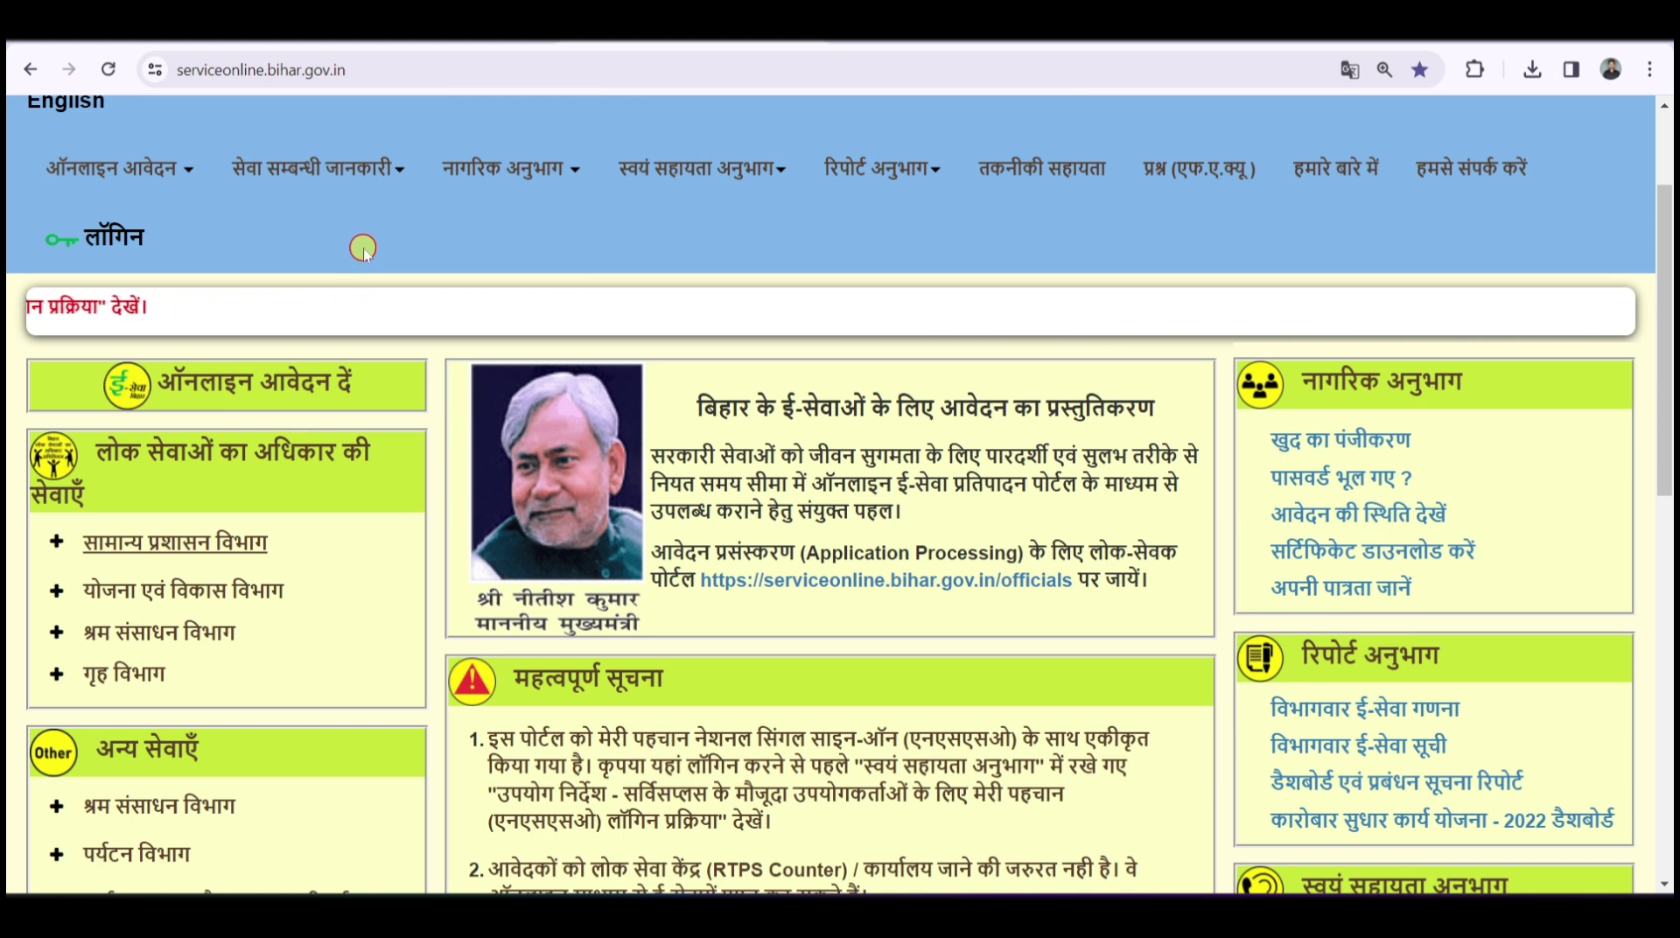
left_click(948, 39)
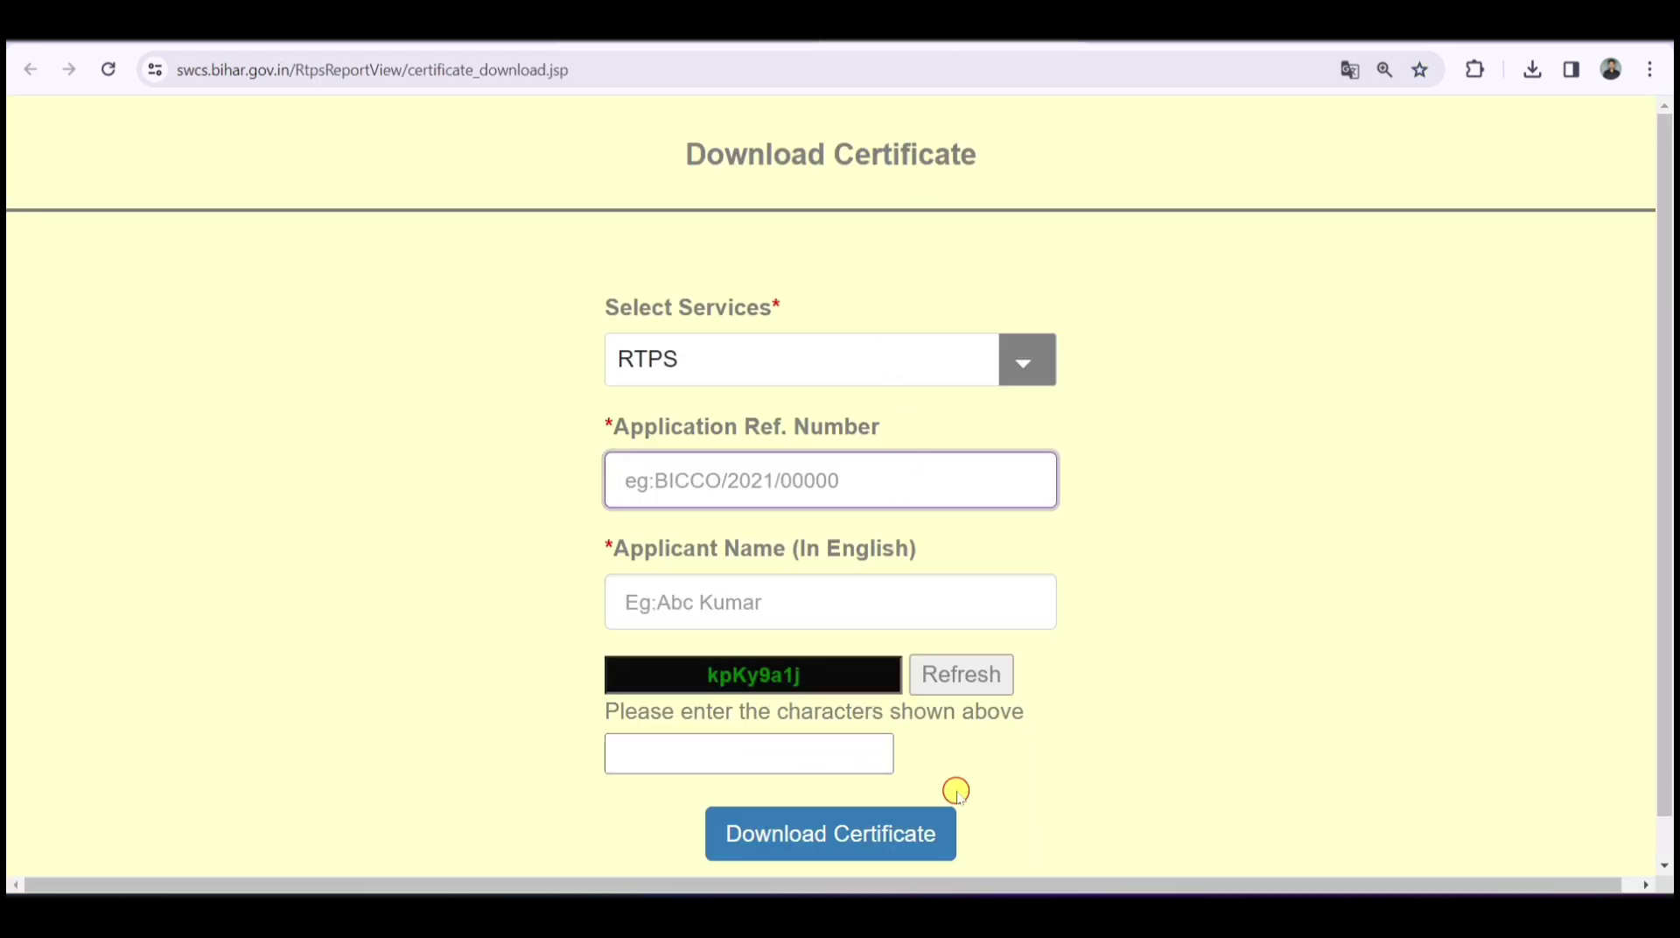
left_click(1186, 484)
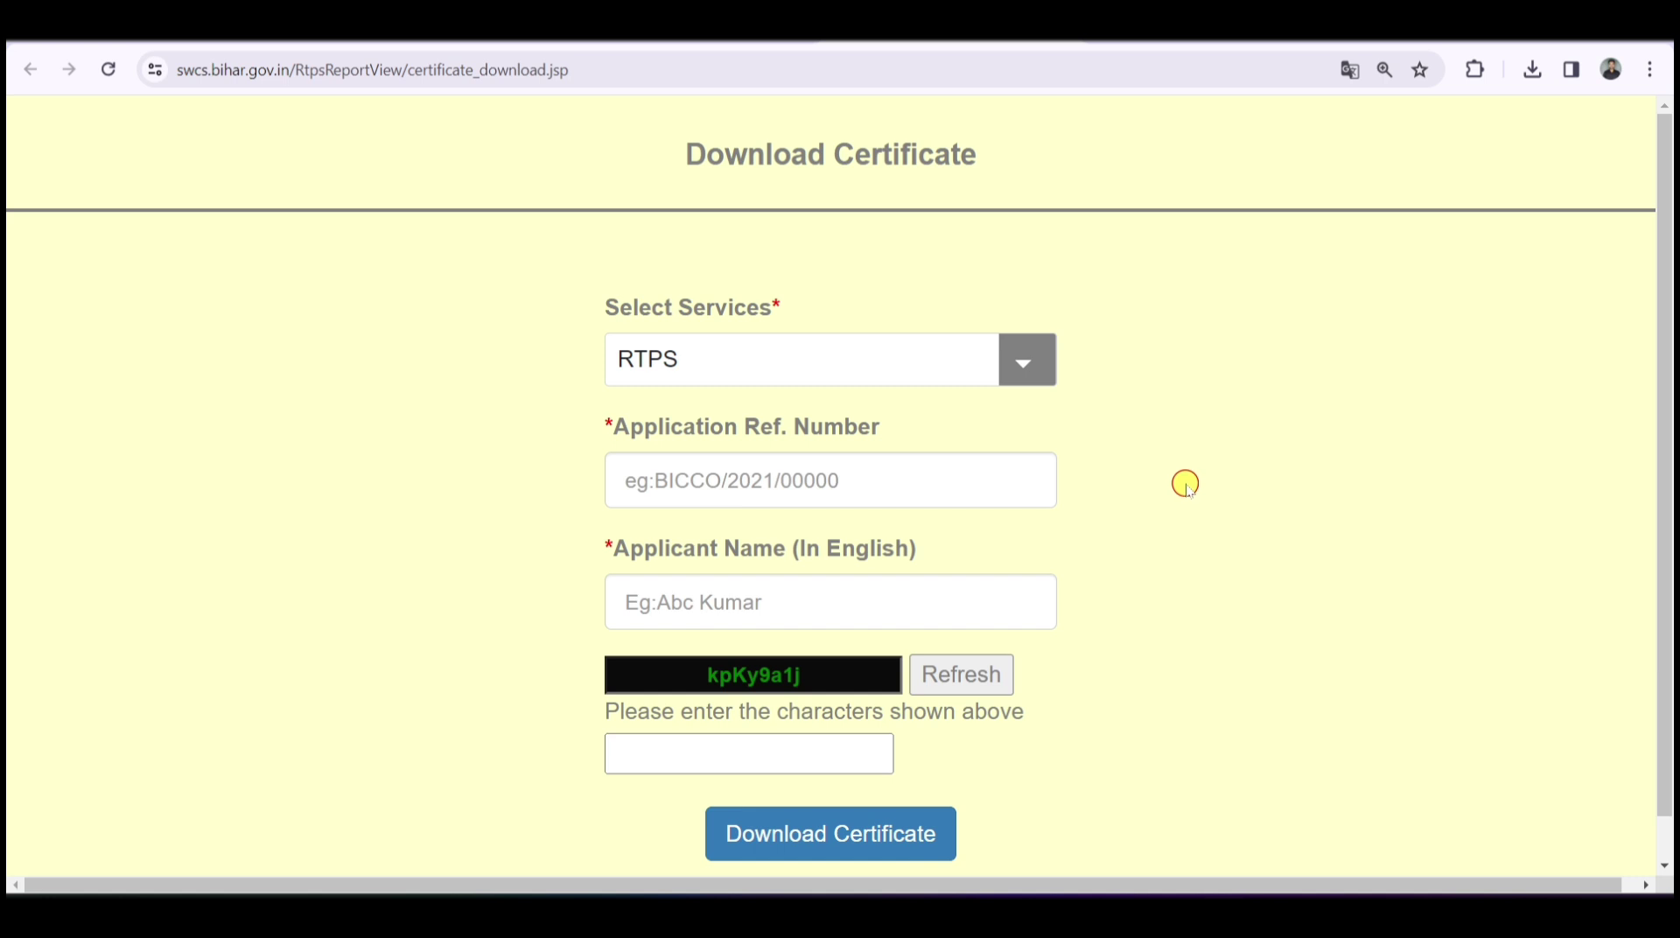
left_click(868, 479)
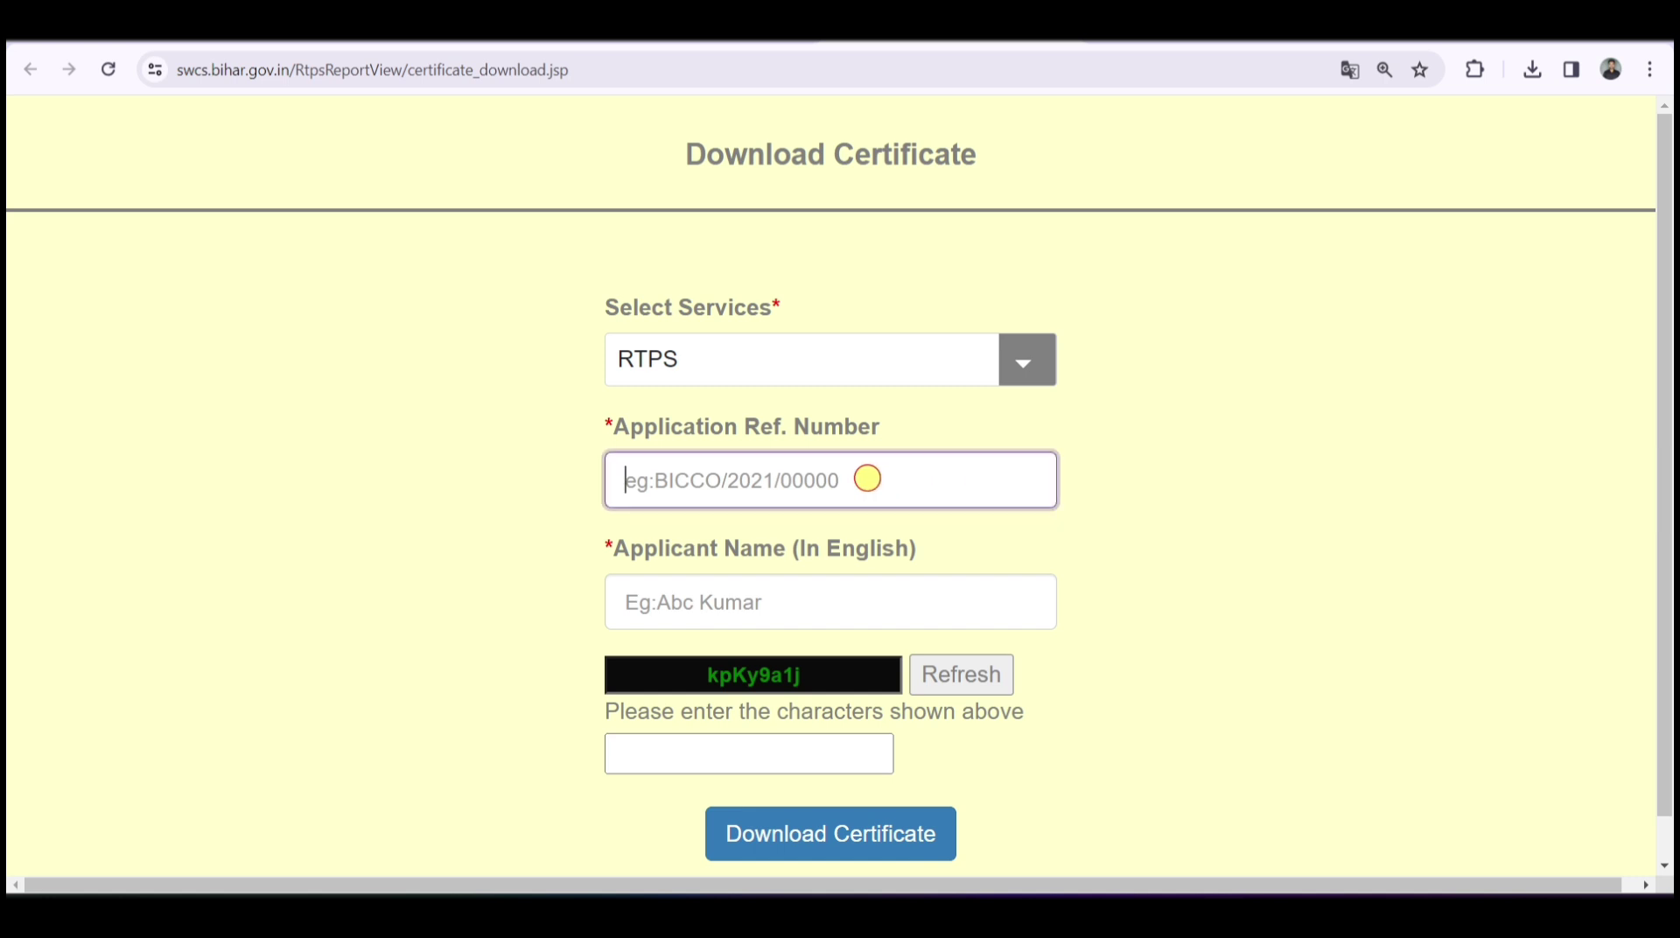
left_click(722, 602)
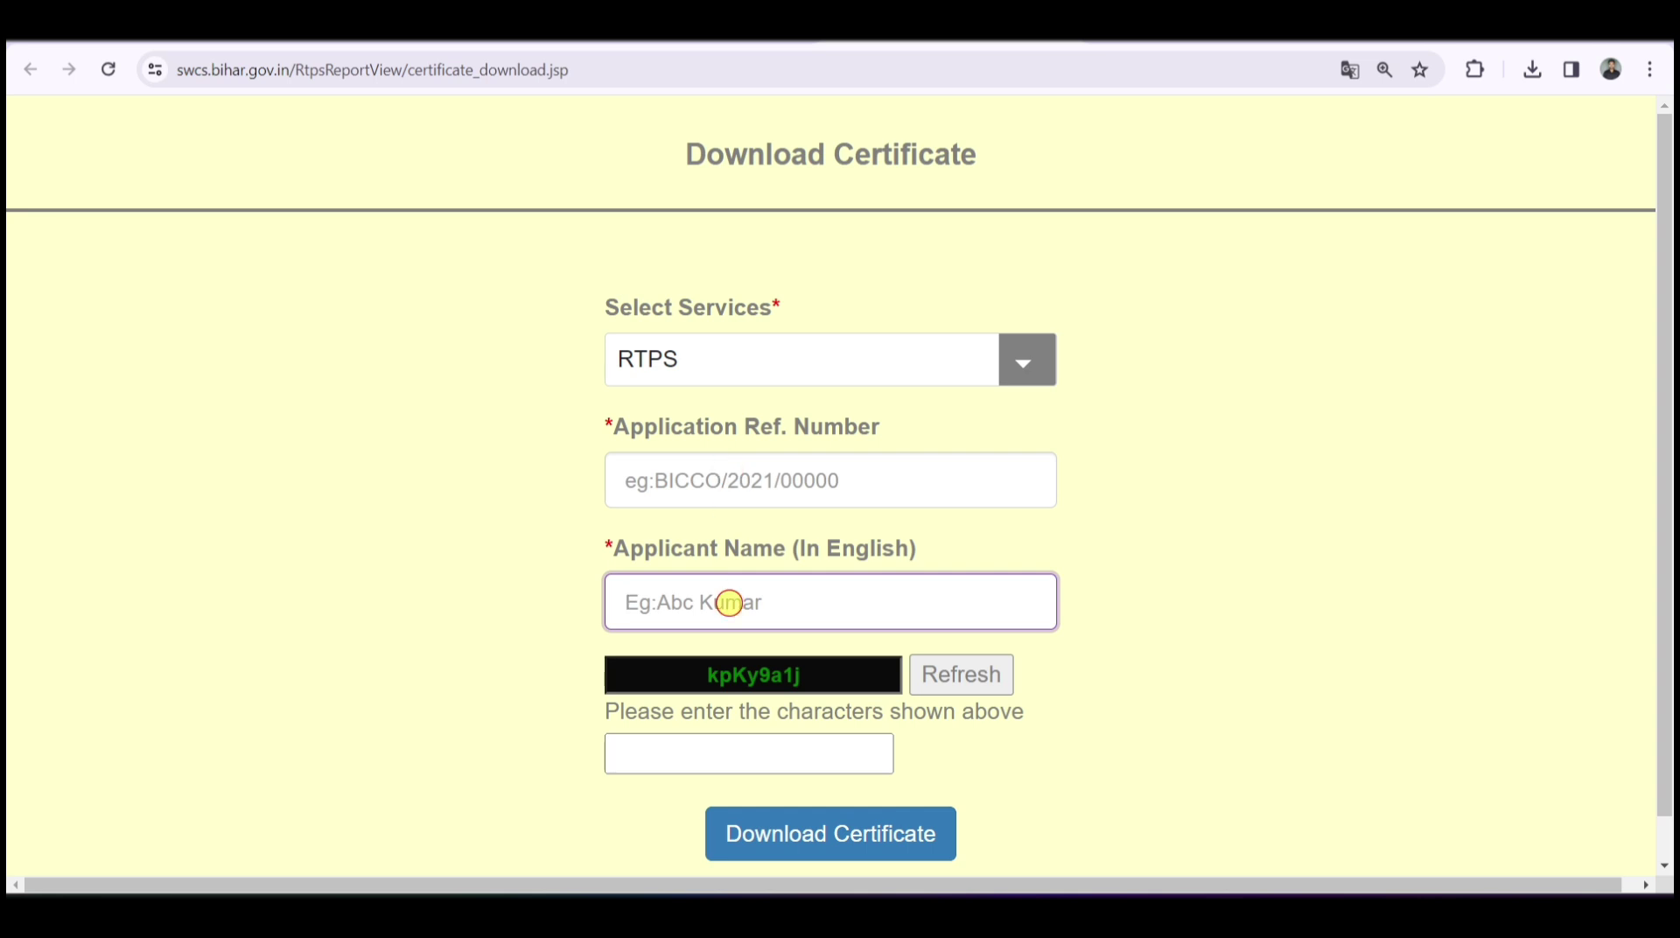
left_click(526, 506)
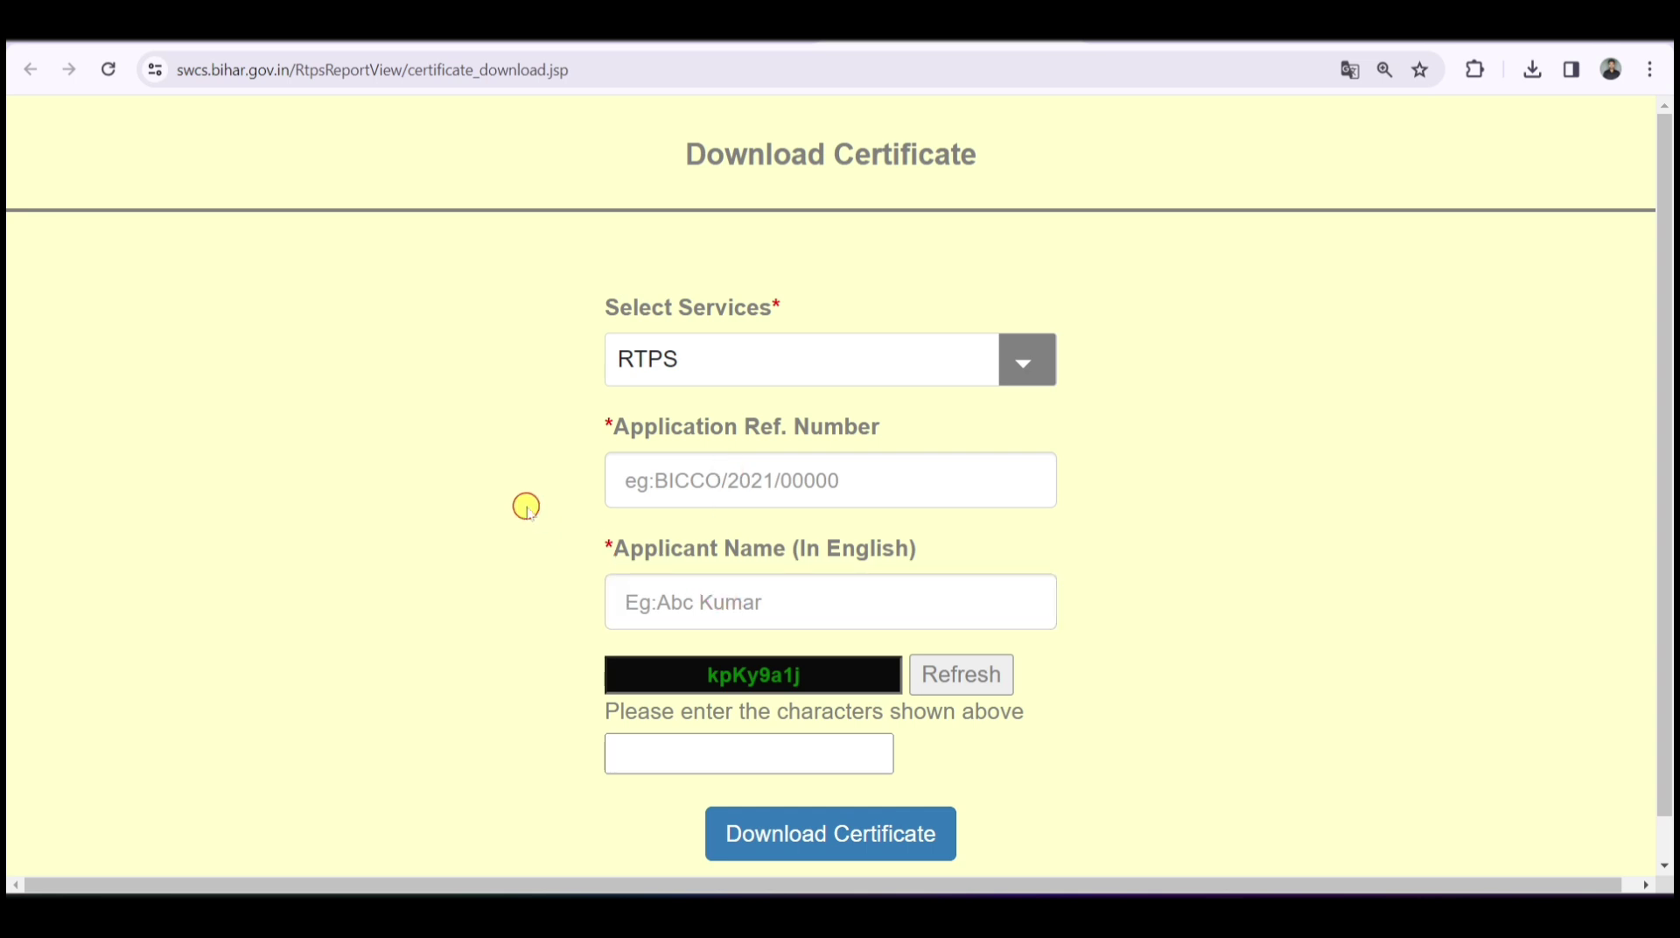
left_click(666, 44)
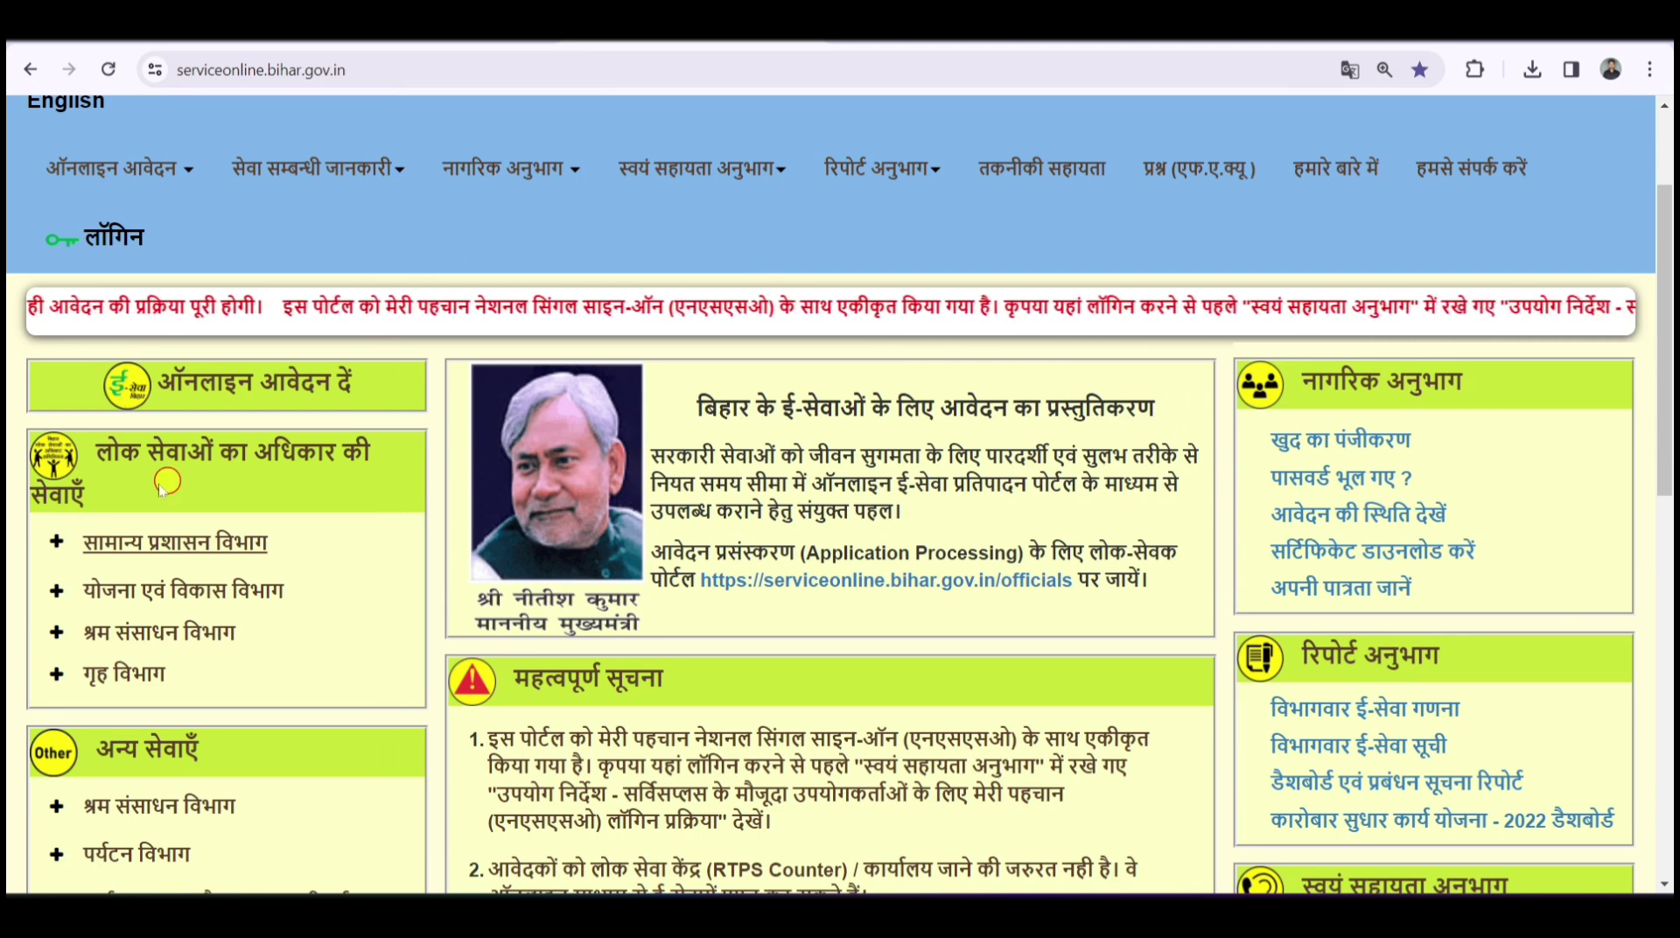
- Expand सामान्य प्रशासन विभाग, collapse the EWS certificate sub-list, and scroll back to the top
left_click(53, 551)
scroll(202, 490, "down", 5)
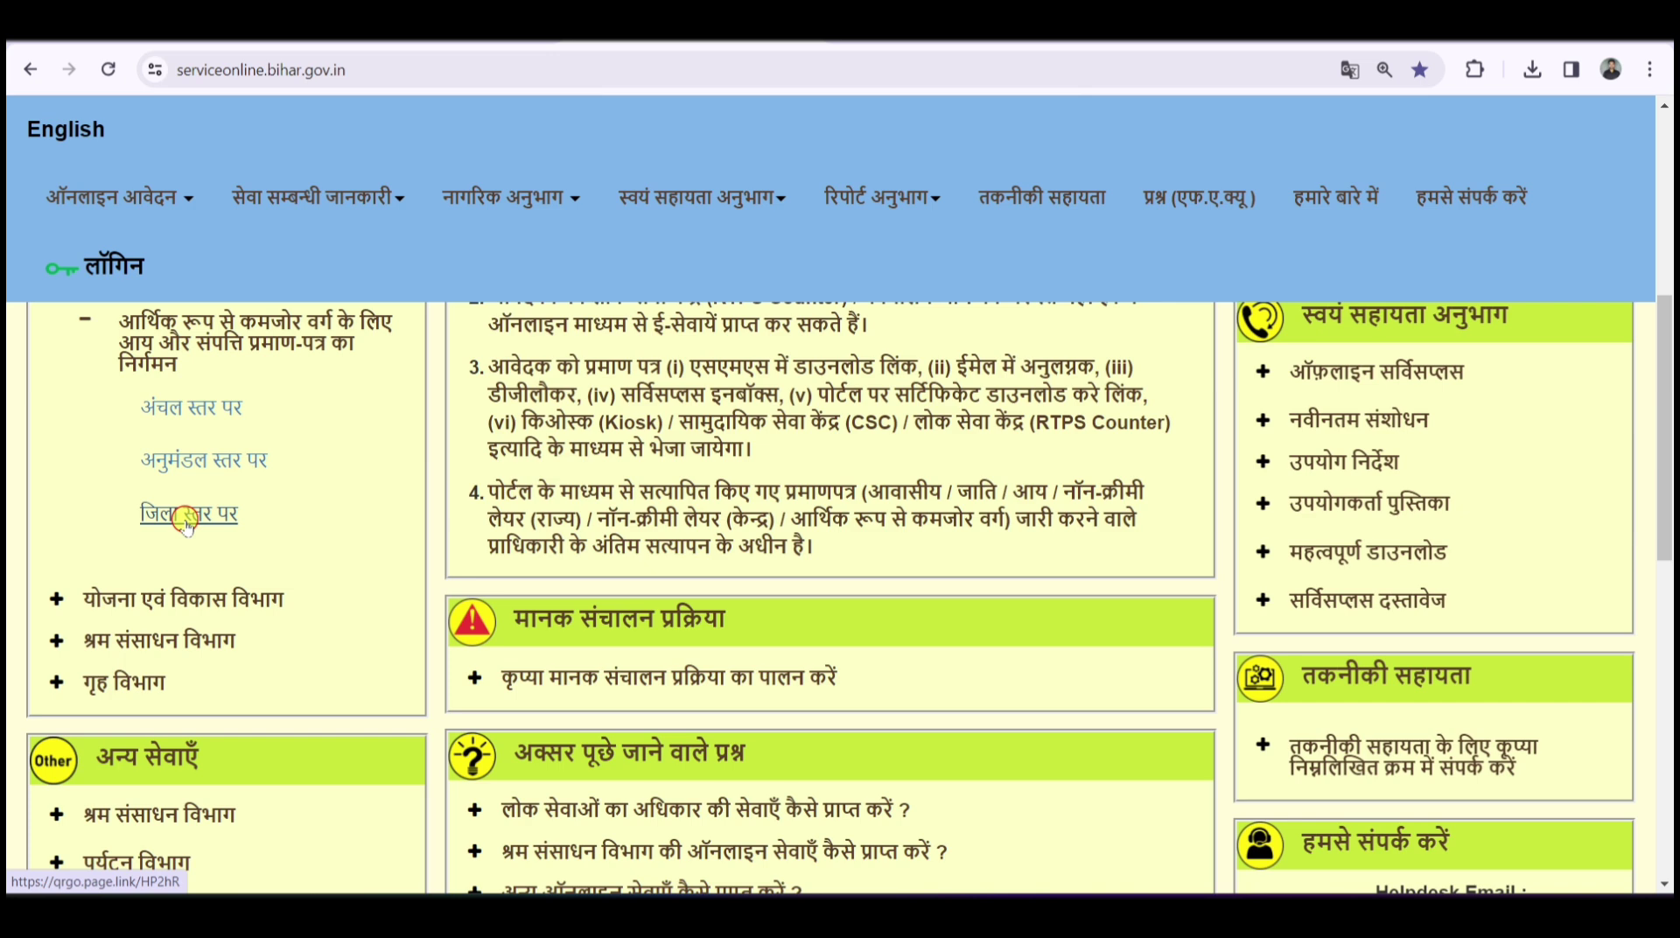
left_click(175, 363)
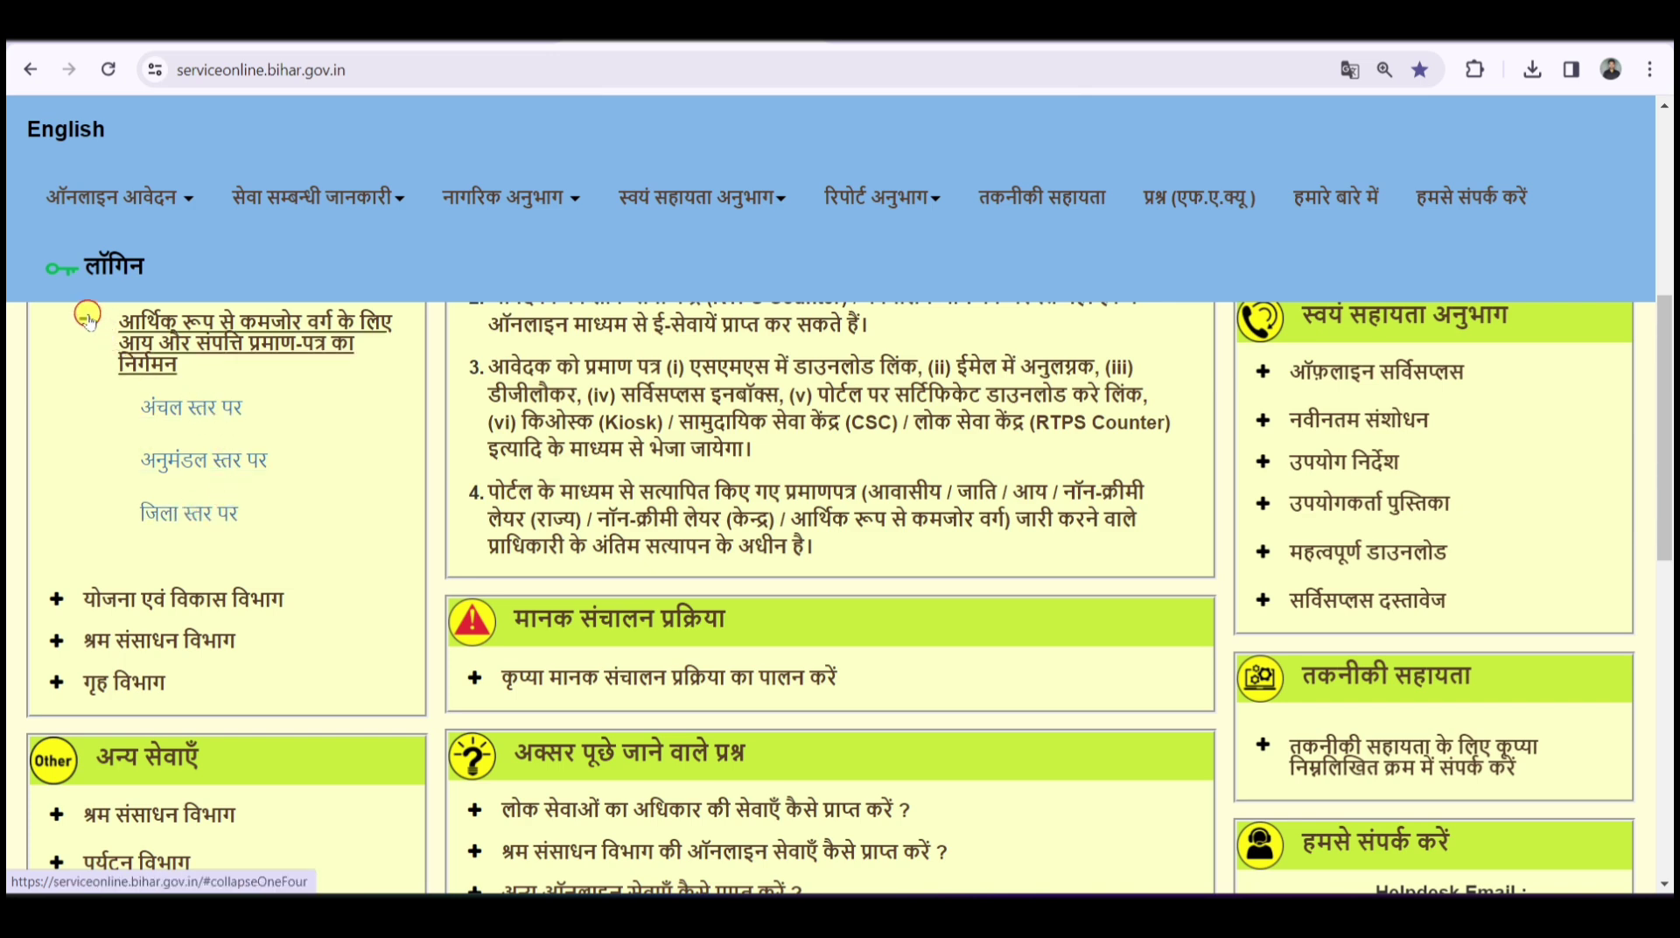
scroll(389, 435, "up", 10)
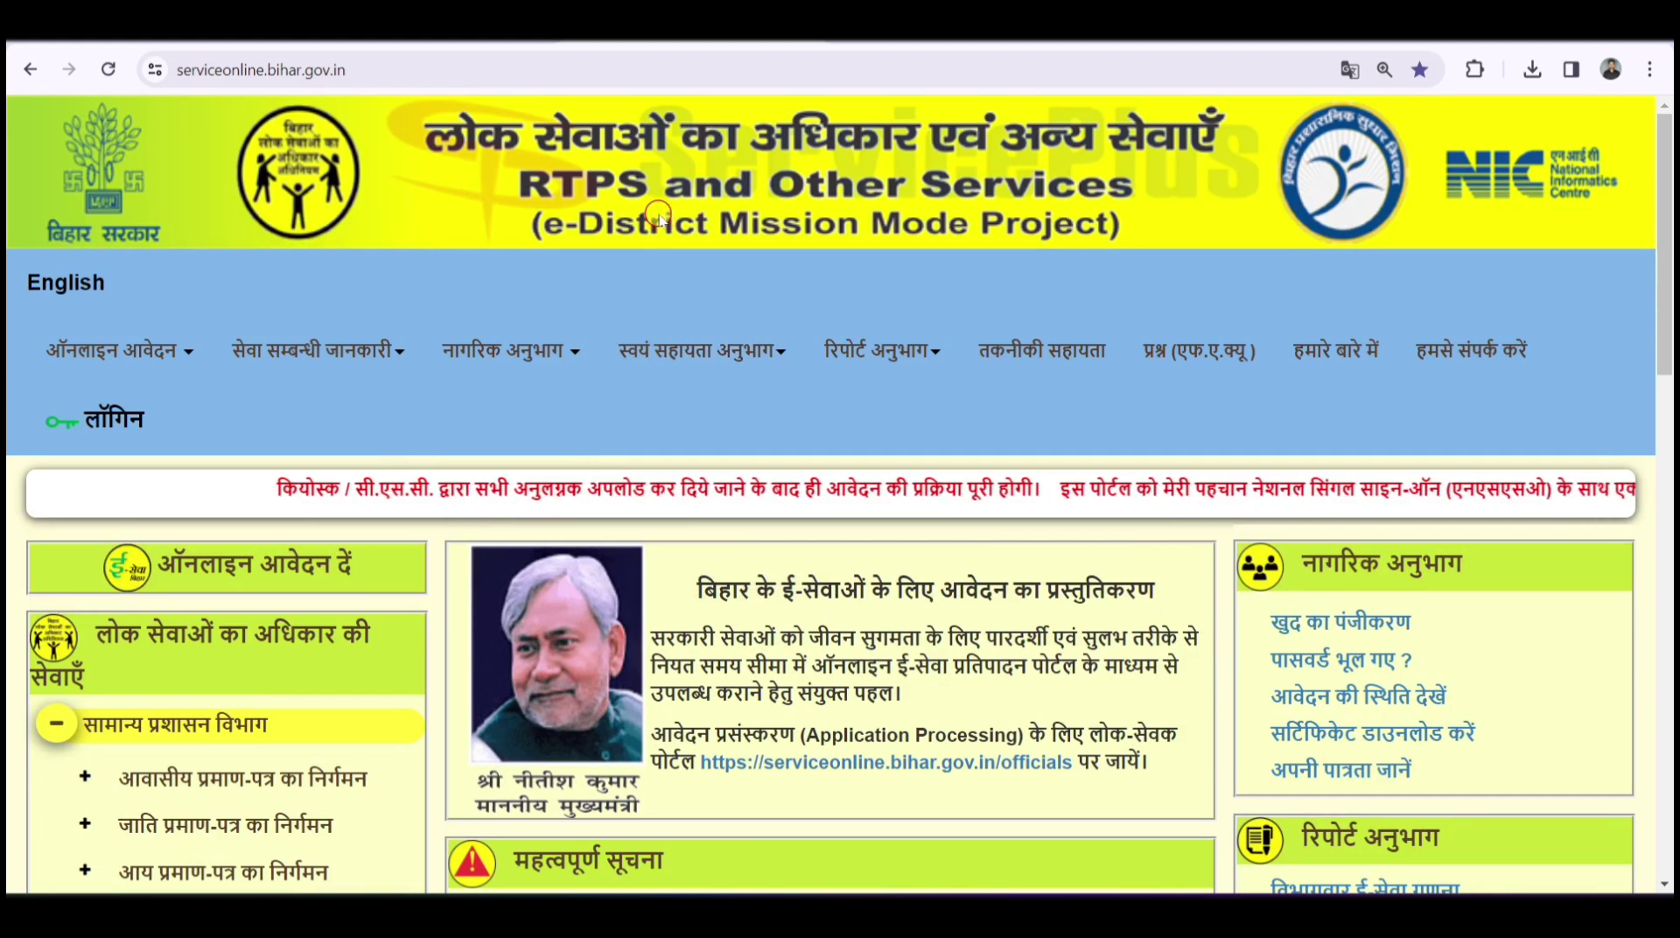